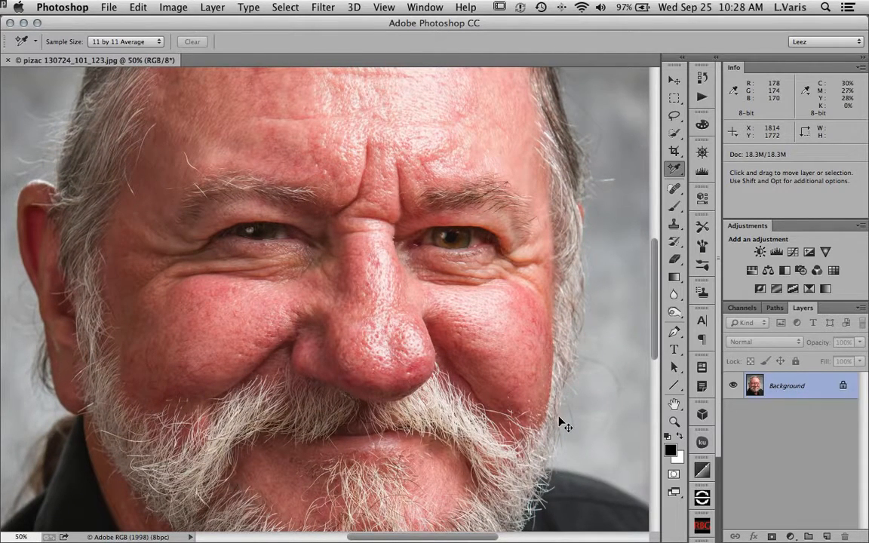
# Add a new empty layer above the Background and name it "spotting"
pyautogui.press('super+equal')
pyautogui.press('super+equal')
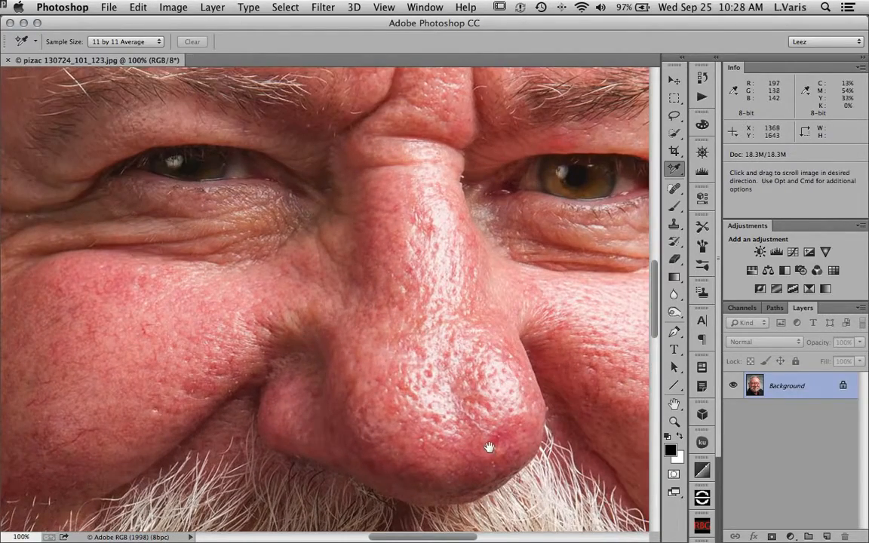
pyautogui.moveTo(496, 447); pyautogui.dragTo(424, 375)
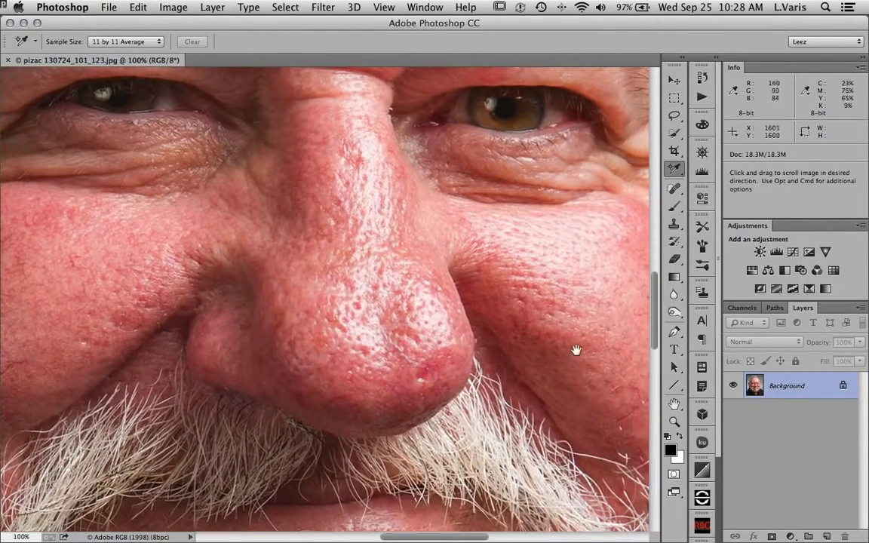
pyautogui.moveTo(326, 369); pyautogui.dragTo(343, 351)
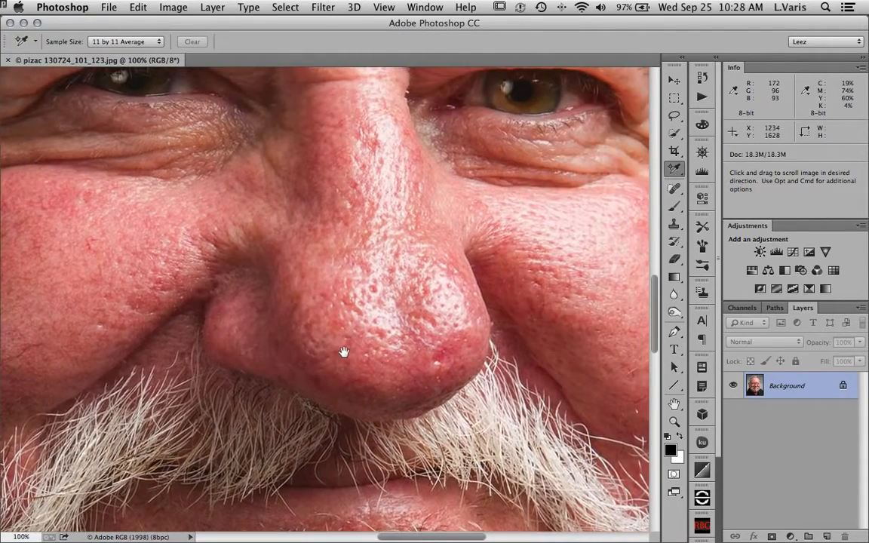
pyautogui.moveTo(397, 354); pyautogui.dragTo(311, 378)
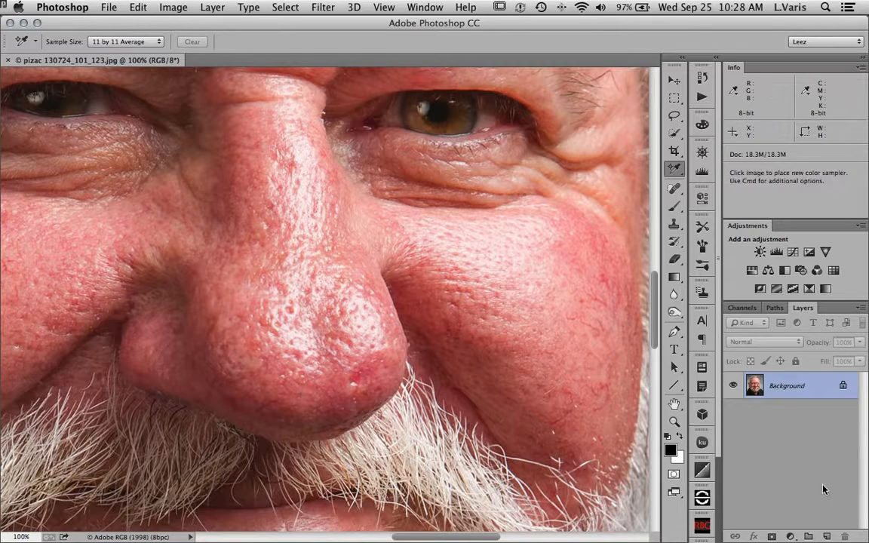
pyautogui.click(827, 535)
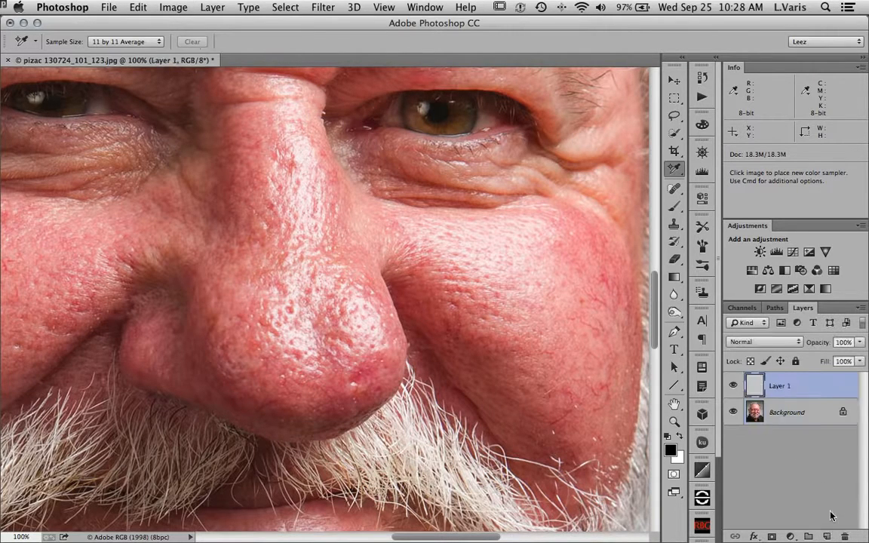
pyautogui.doubleClick(781, 387)
pyautogui.write('spotting')
pyautogui.press('Return')
# Heal the red blemish at the tip of the nose using the Spot Healing Brush at size 35
pyautogui.click(674, 188)
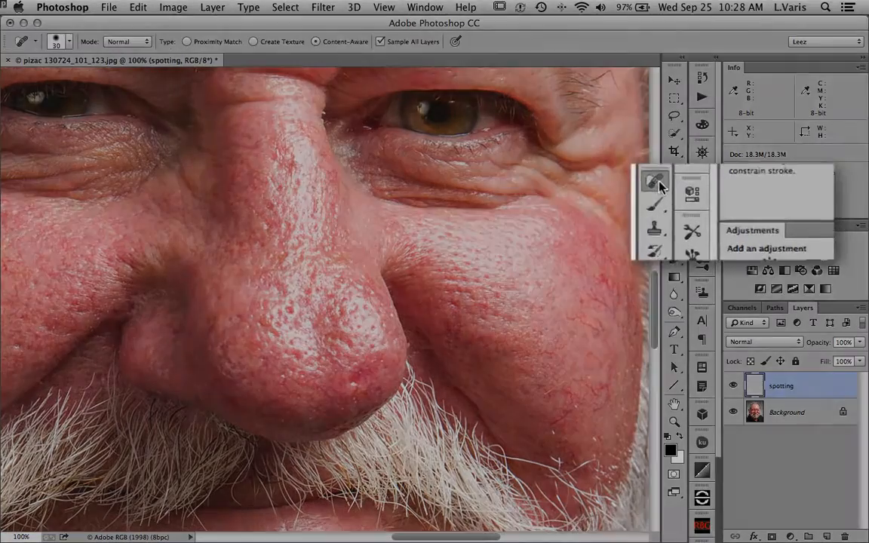
pyautogui.click(658, 182)
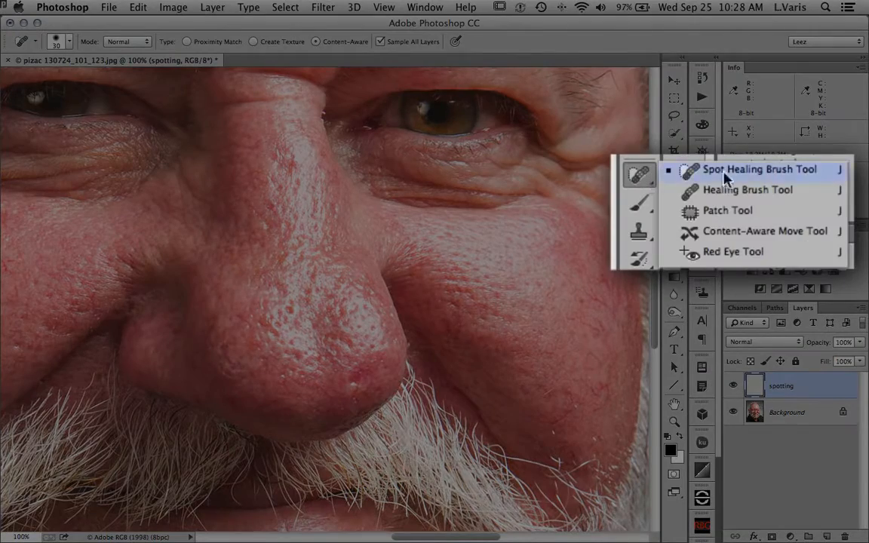
pyautogui.click(640, 180)
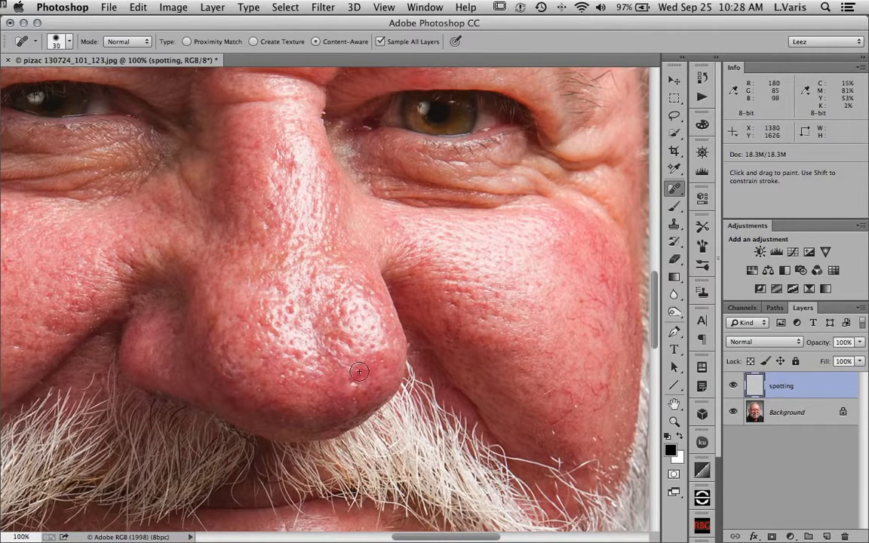
pyautogui.press('[')
pyautogui.press(']')
pyautogui.press(']')
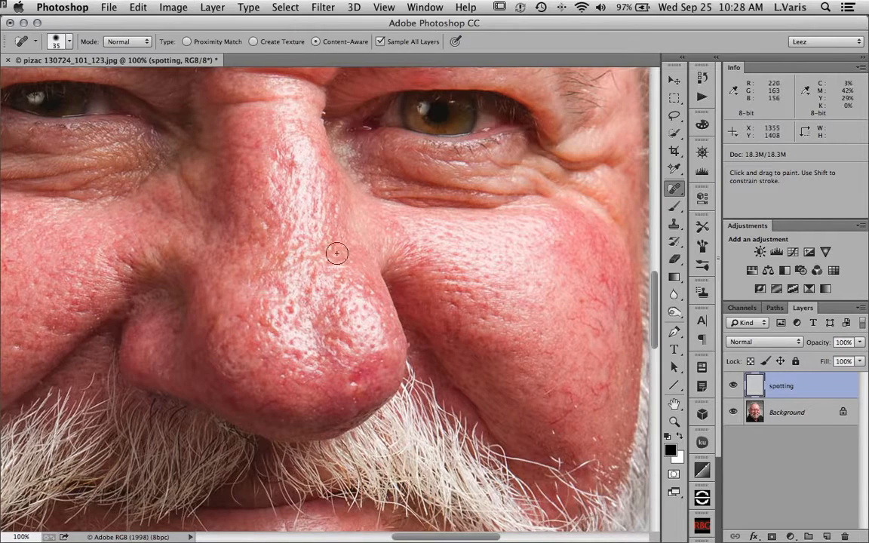
pyautogui.click(358, 376)
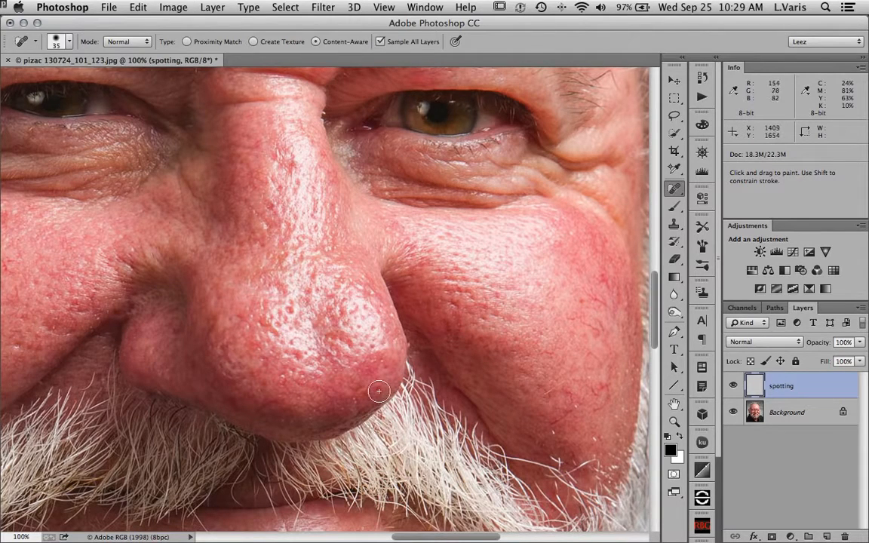
# Reduce the healing brush to size 15 and spot out small blemishes on the nose and the cheek left of it
pyautogui.press('[')
pyautogui.click(326, 350)
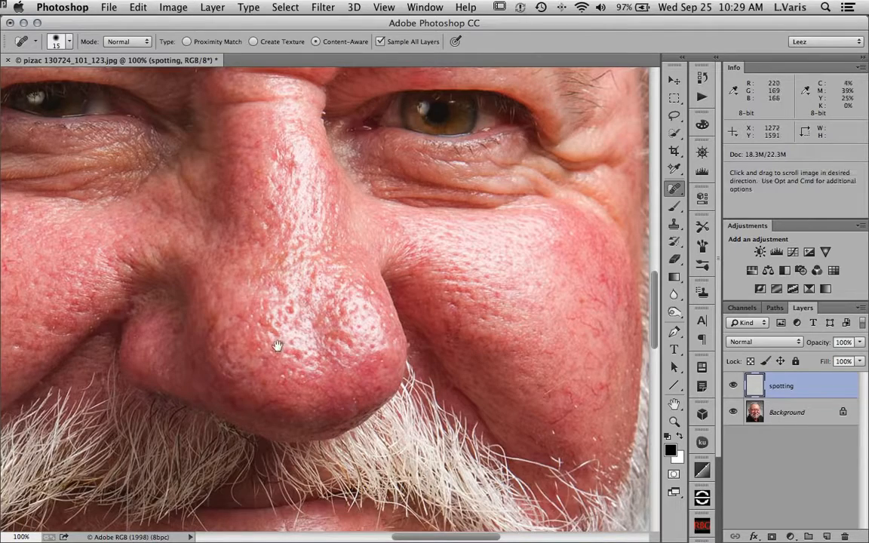
pyautogui.moveTo(278, 346); pyautogui.dragTo(416, 347)
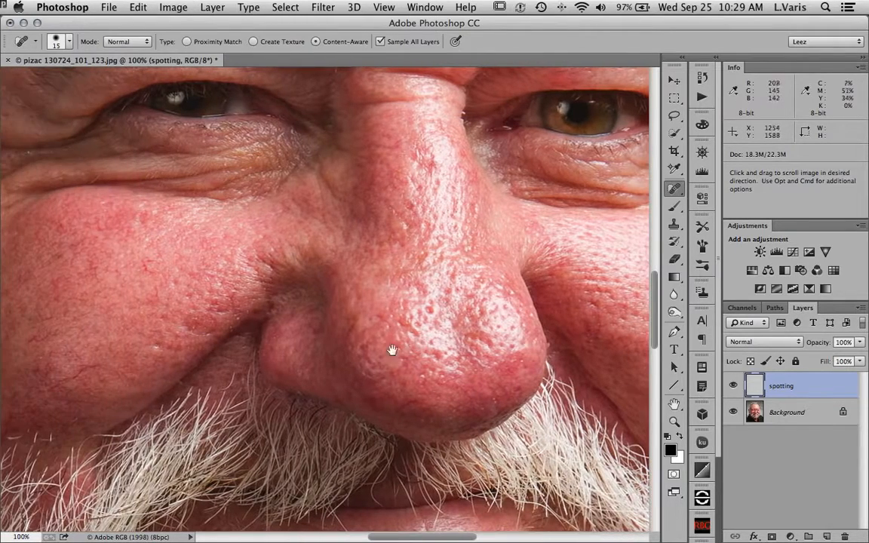
pyautogui.click(154, 347)
pyautogui.click(144, 261)
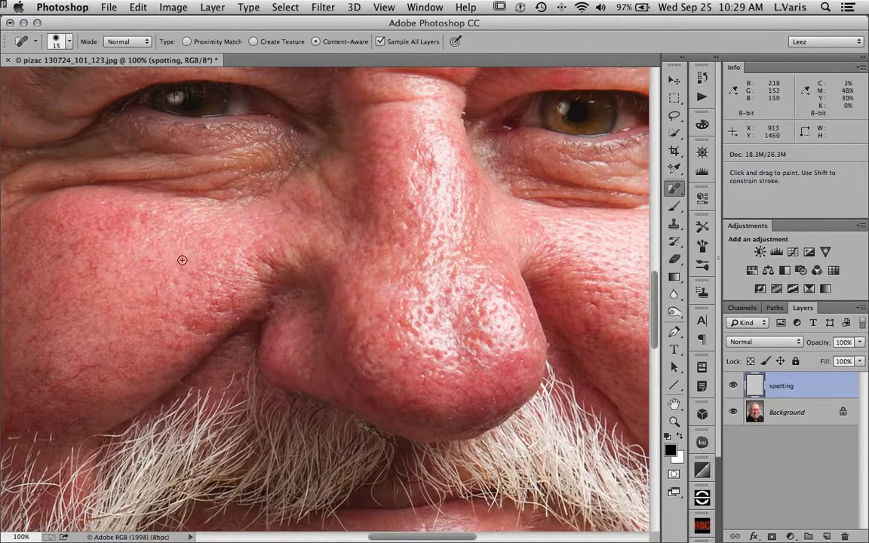
# Heal away the long stray hair above the left eyebrow and the tip of the loose hair at the temple
pyautogui.moveTo(129, 351); pyautogui.dragTo(220, 317)
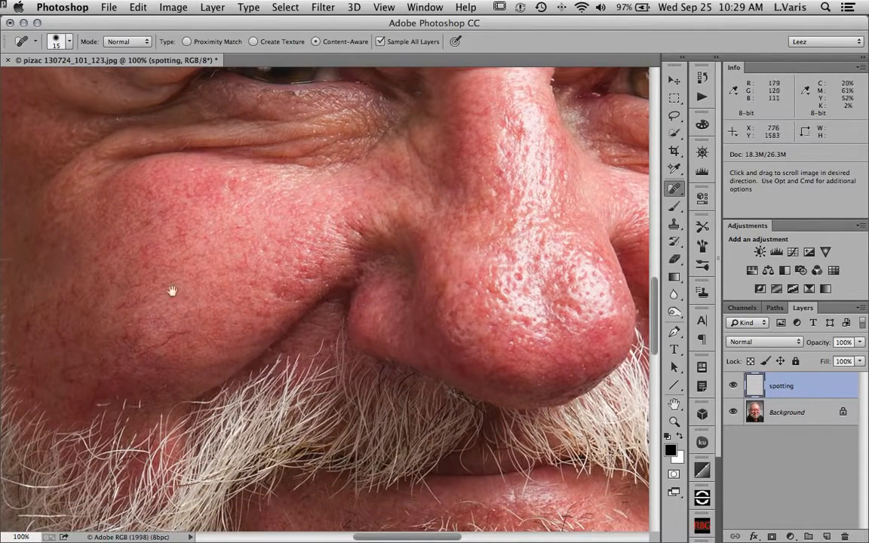
pyautogui.moveTo(147, 243); pyautogui.dragTo(276, 375)
pyautogui.moveTo(179, 145); pyautogui.dragTo(223, 254)
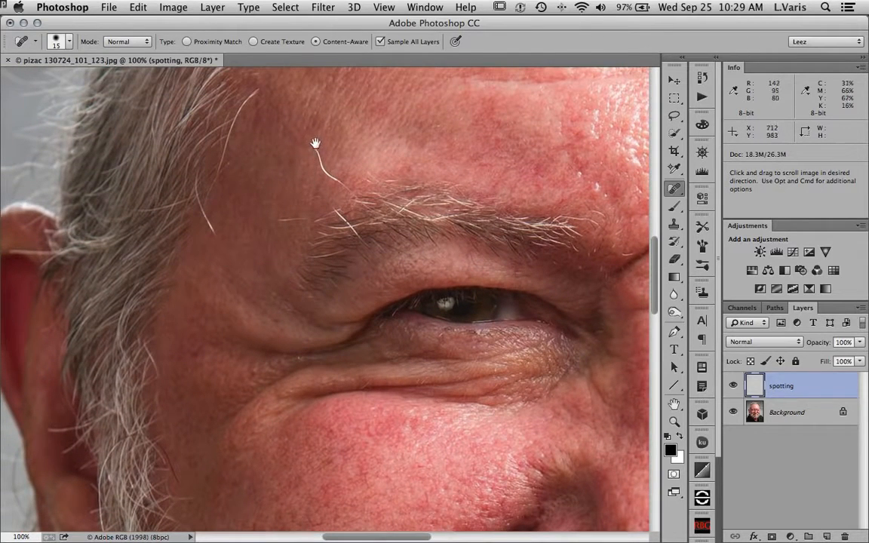
pyautogui.moveTo(312, 144); pyautogui.dragTo(340, 183)
pyautogui.click(289, 154)
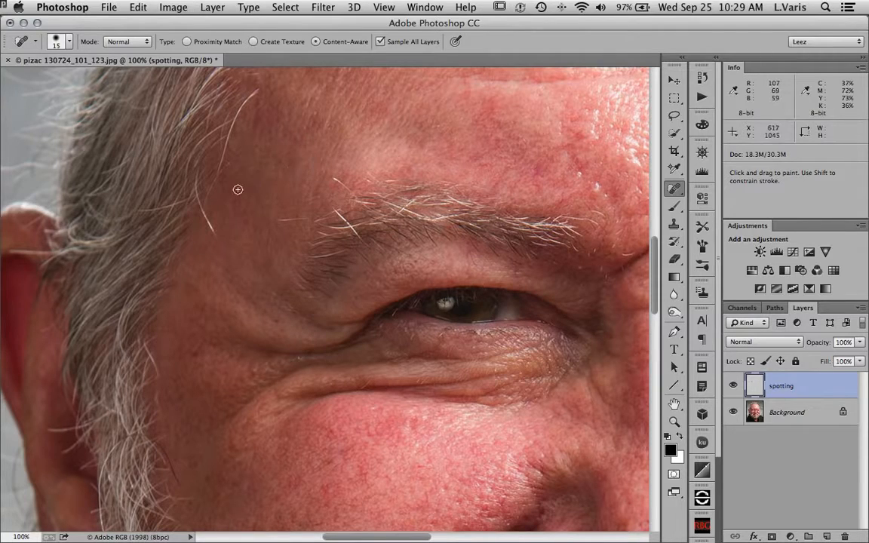
pyautogui.click(209, 224)
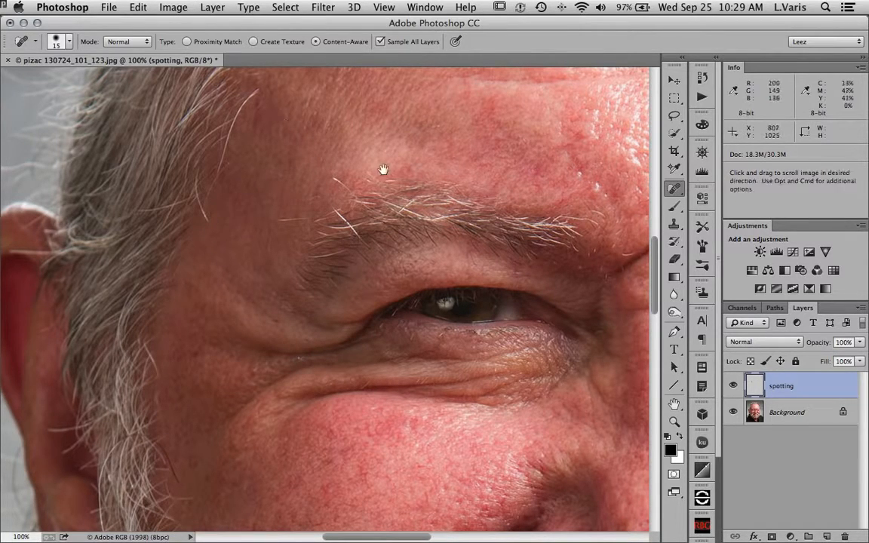
# Remove the stray hair wisp against the backdrop on the right and the fine loose hair on the upper left forehead
pyautogui.moveTo(383, 170); pyautogui.dragTo(190, 196)
pyautogui.moveTo(487, 184)
pyautogui.mouseDown()
pyautogui.moveTo(344, 221)
pyautogui.moveTo(295, 369)
pyautogui.mouseUp()
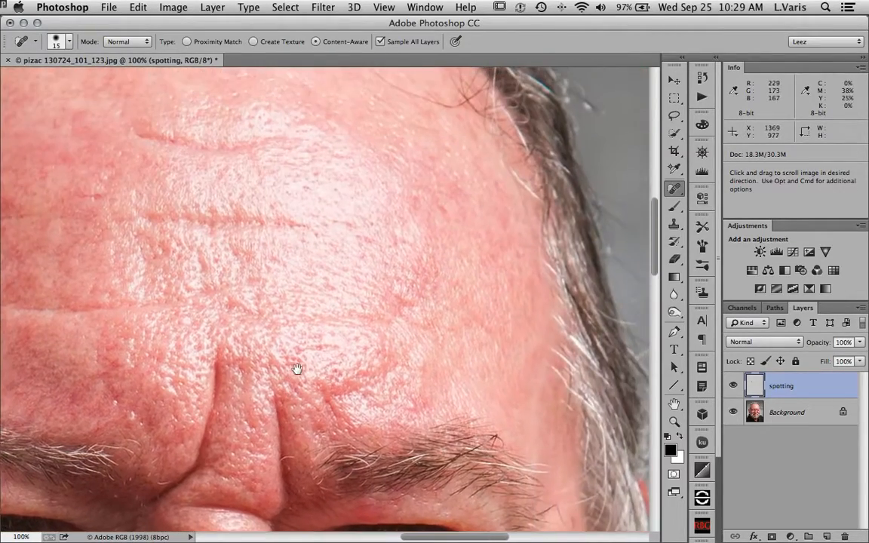
pyautogui.moveTo(391, 335)
pyautogui.mouseDown()
pyautogui.moveTo(392, 363)
pyautogui.moveTo(419, 398)
pyautogui.moveTo(381, 479)
pyautogui.mouseUp()
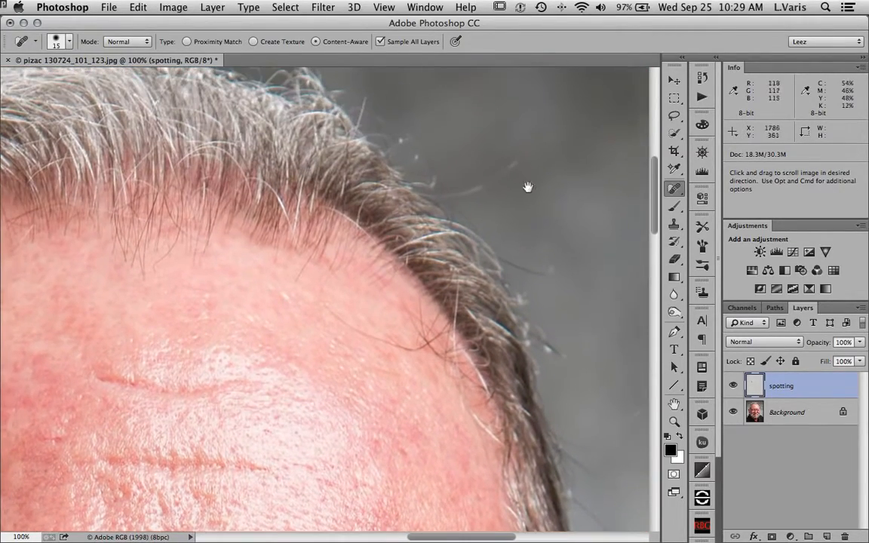
pyautogui.moveTo(518, 160); pyautogui.dragTo(506, 176)
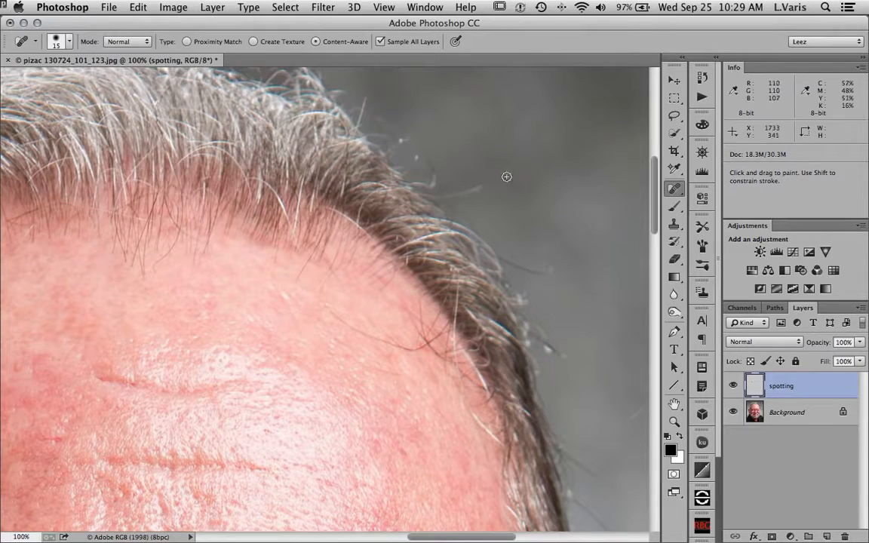
pyautogui.moveTo(336, 310); pyautogui.dragTo(534, 268)
pyautogui.moveTo(261, 292); pyautogui.dragTo(381, 279)
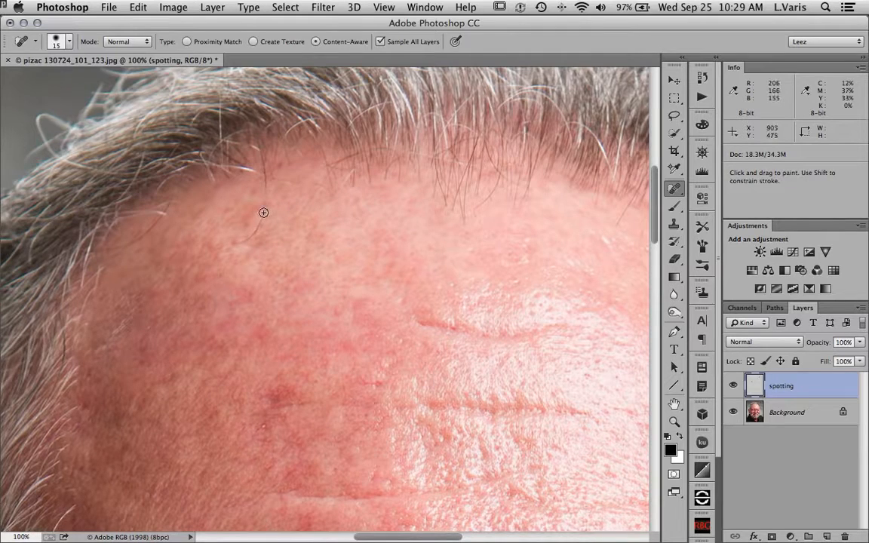
pyautogui.moveTo(264, 213); pyautogui.dragTo(234, 248)
# Examine the forehead, nose, cheeks and beard up close for remaining blemishes, and check the portrait as a whole
pyautogui.moveTo(349, 417); pyautogui.dragTo(244, 187)
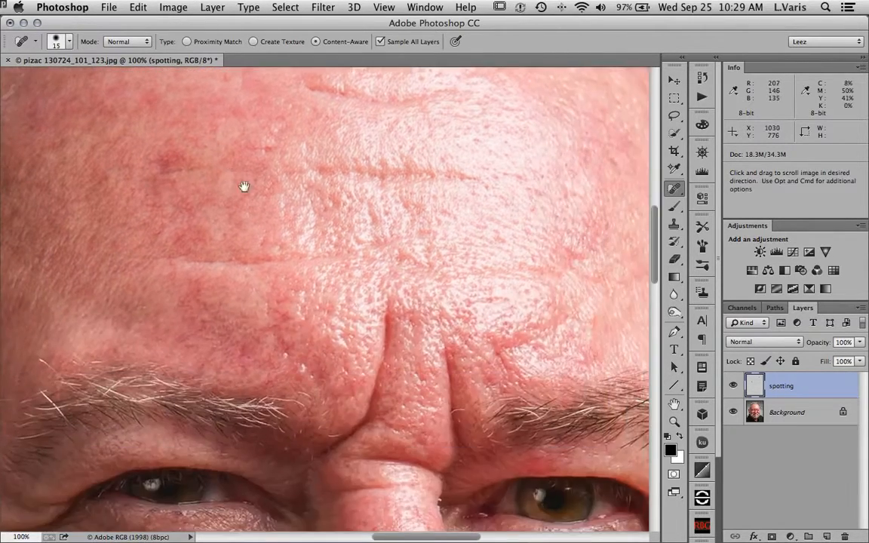
pyautogui.moveTo(417, 253); pyautogui.dragTo(245, 86)
pyautogui.moveTo(470, 332); pyautogui.dragTo(439, 119)
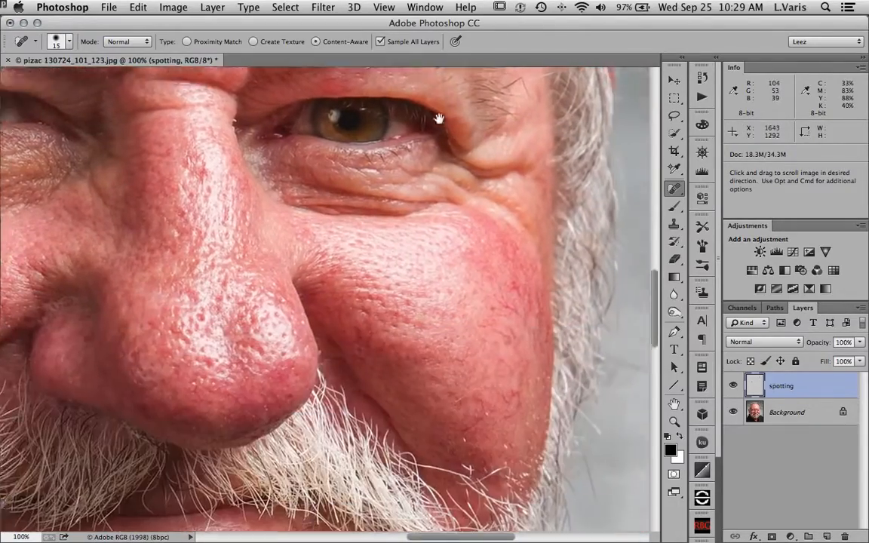
pyautogui.moveTo(483, 309); pyautogui.dragTo(437, 144)
pyautogui.moveTo(349, 339); pyautogui.dragTo(535, 244)
pyautogui.moveTo(200, 316); pyautogui.dragTo(435, 304)
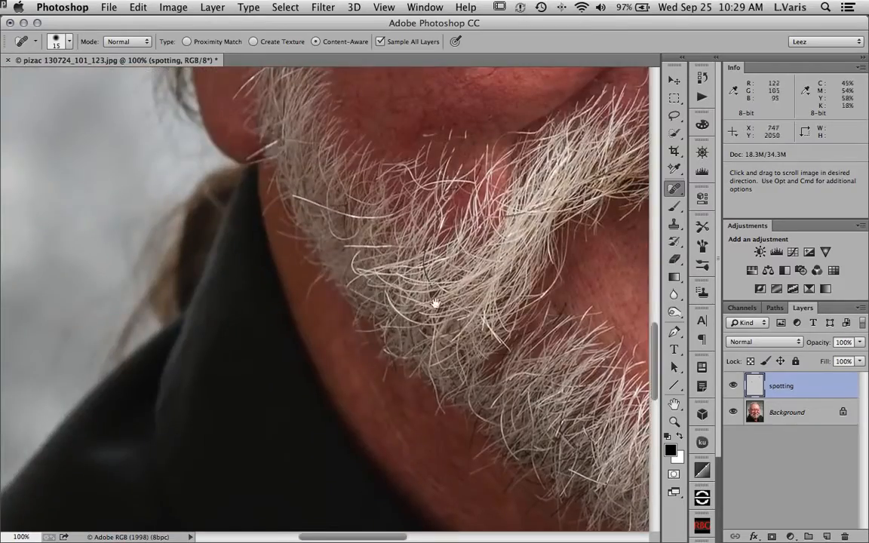
pyautogui.press('super+minus')
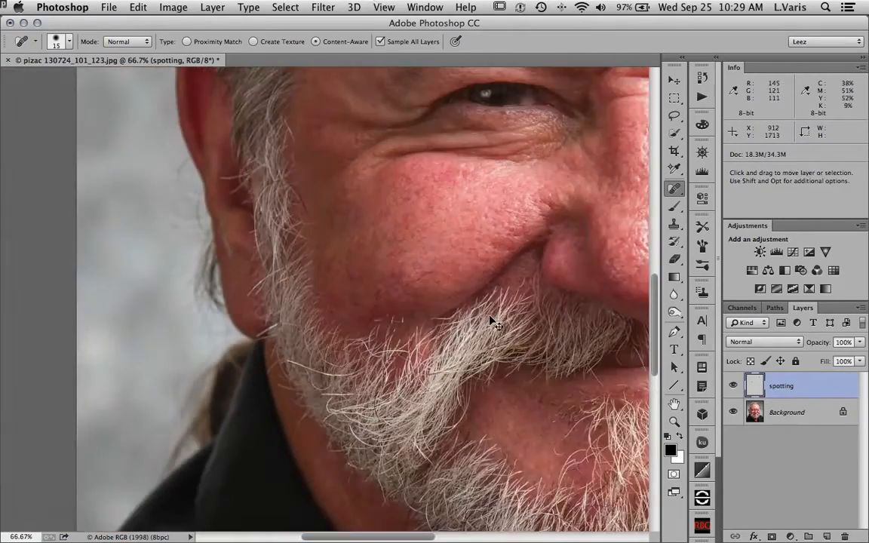
pyautogui.press('super+minus')
pyautogui.press('super+minus')
pyautogui.press('super+minus')
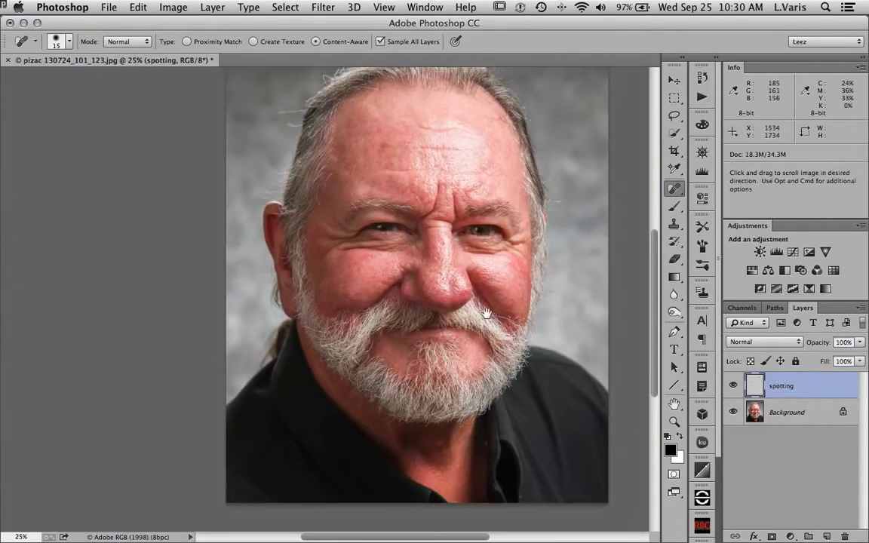
pyautogui.moveTo(487, 313); pyautogui.dragTo(415, 370)
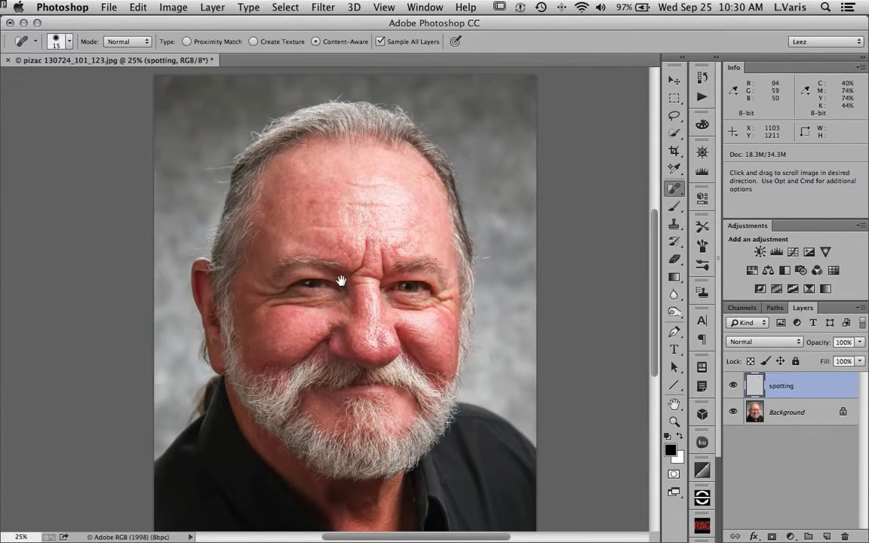
# Heal away the curled hair sticking up from the outer end of the right eyebrow
pyautogui.click(433, 266)
pyautogui.click(432, 266)
pyautogui.click(432, 267)
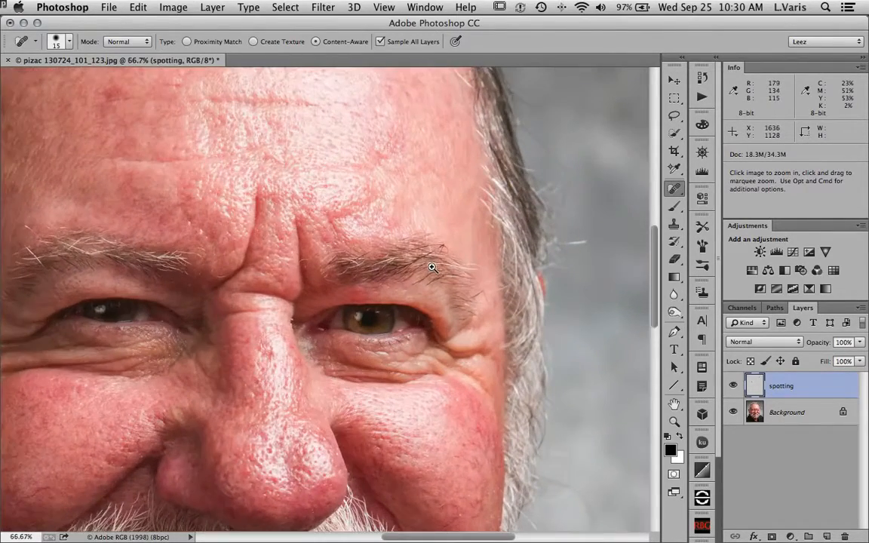
pyautogui.doubleClick(441, 253)
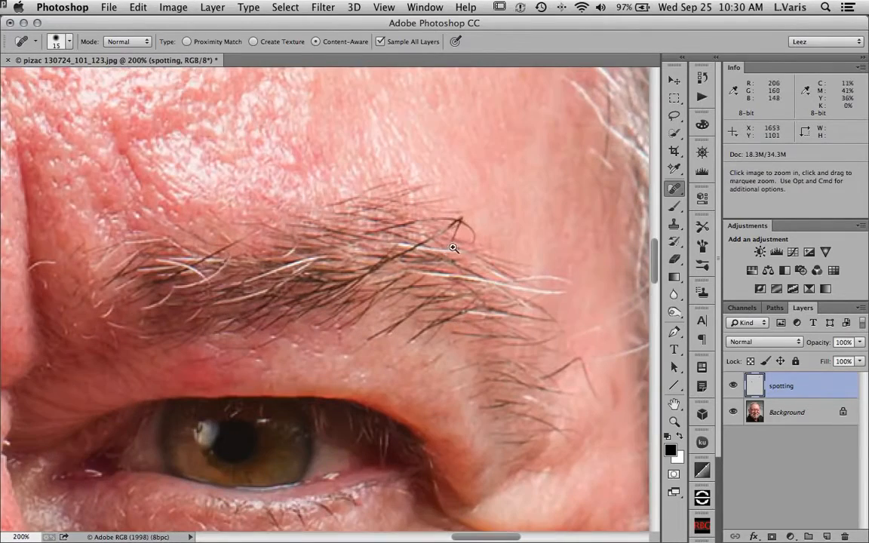
pyautogui.moveTo(456, 220); pyautogui.dragTo(469, 221)
pyautogui.click(474, 229)
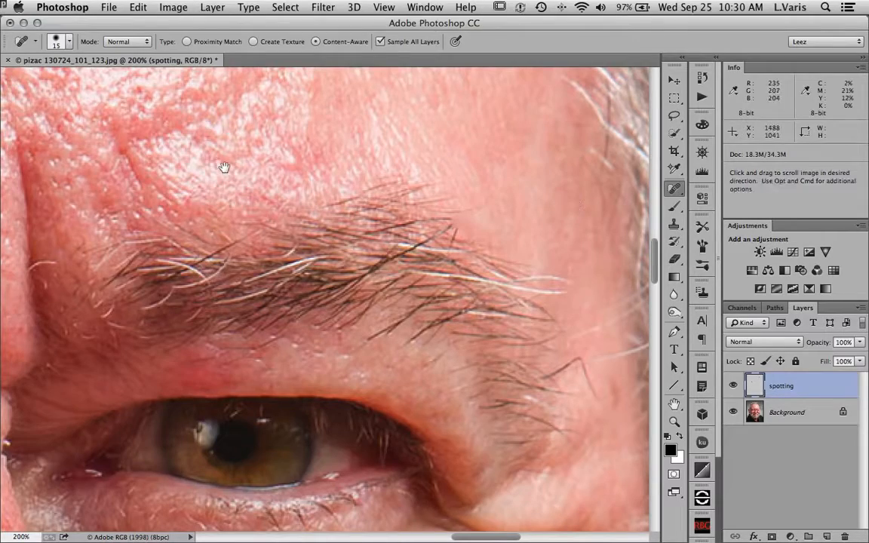
# Enlarge the healing brush to size 45 and heal the dark red spot and a nearby blemish on the forehead
pyautogui.moveTo(240, 188); pyautogui.dragTo(363, 361)
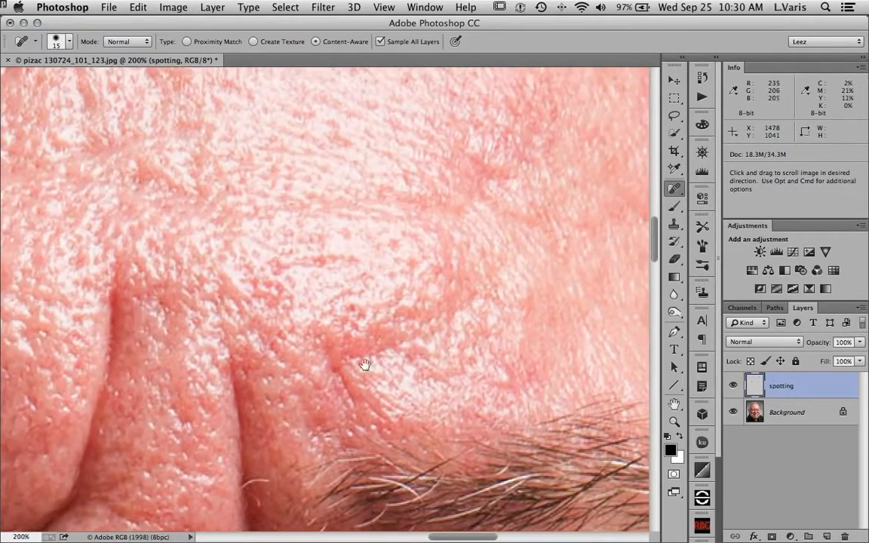
pyautogui.keyDown('alt'); pyautogui.click(315, 318); pyautogui.keyUp('alt')
pyautogui.keyDown('alt'); pyautogui.click(312, 315); pyautogui.keyUp('alt')
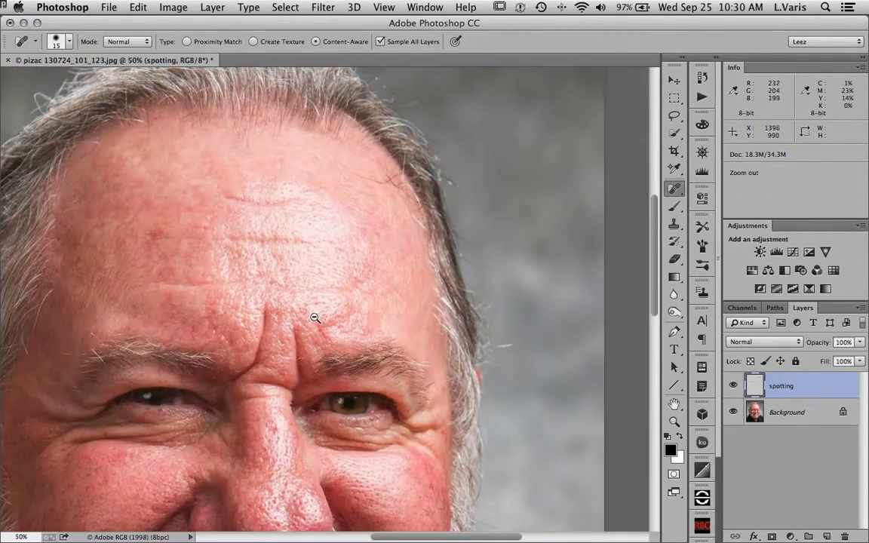
pyautogui.click(163, 241)
pyautogui.click(163, 240)
pyautogui.moveTo(205, 266)
pyautogui.mouseDown()
pyautogui.moveTo(233, 281)
pyautogui.moveTo(336, 295)
pyautogui.mouseUp()
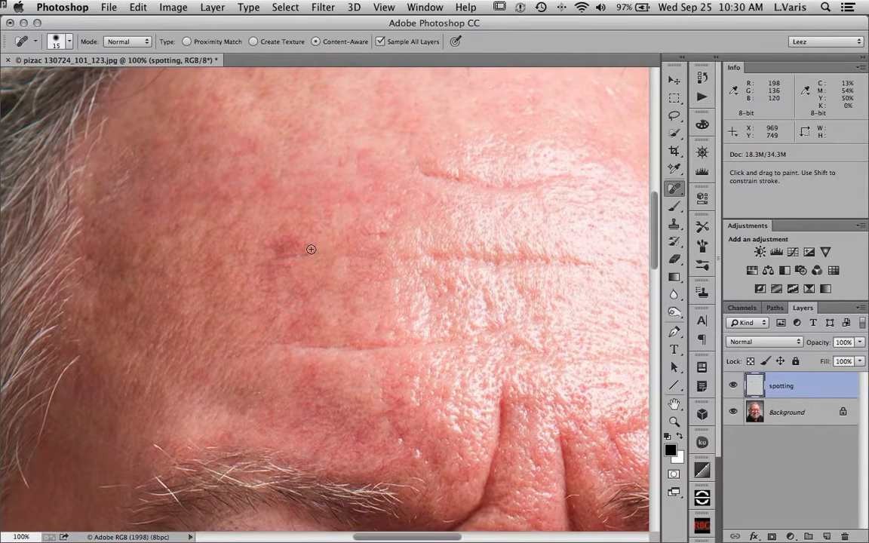
pyautogui.press(']')
pyautogui.press(']')
pyautogui.press(']')
pyautogui.click(292, 243)
pyautogui.moveTo(292, 244)
pyautogui.mouseDown()
pyautogui.moveTo(281, 246)
pyautogui.moveTo(290, 248)
pyautogui.mouseUp()
pyautogui.click(432, 202)
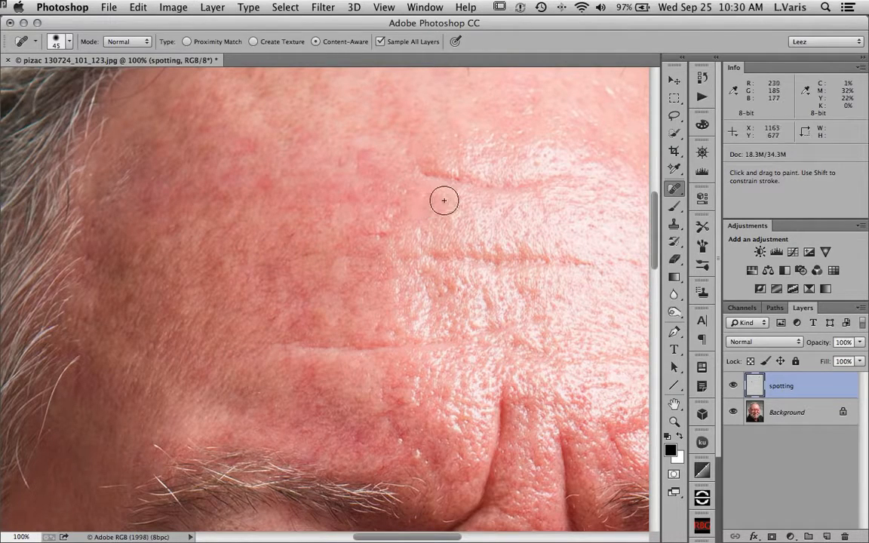
pyautogui.press('super+minus')
pyautogui.press('super+minus')
pyautogui.press('super+minus')
pyautogui.press('super+minus')
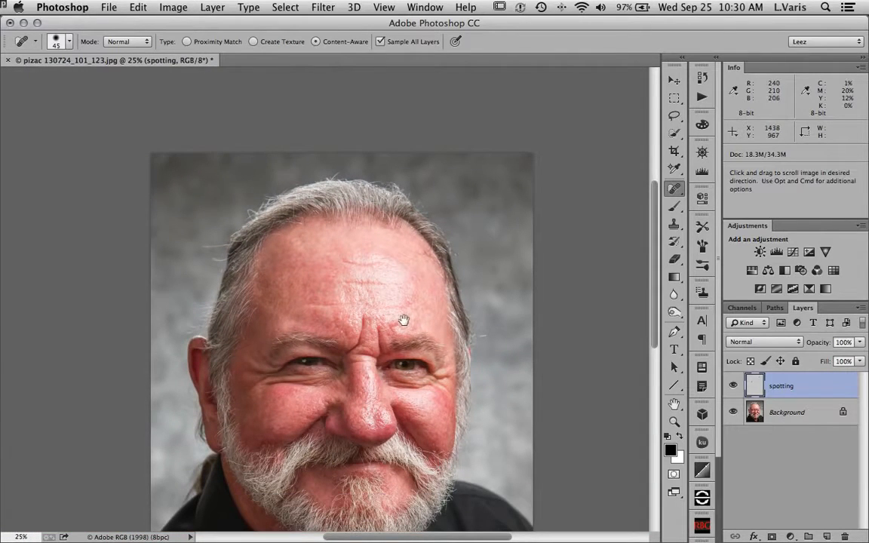
# Examine the skin colour across the face, beard and neck at closer zoom, checking the colour read-outs
pyautogui.moveTo(402, 317); pyautogui.dragTo(407, 199)
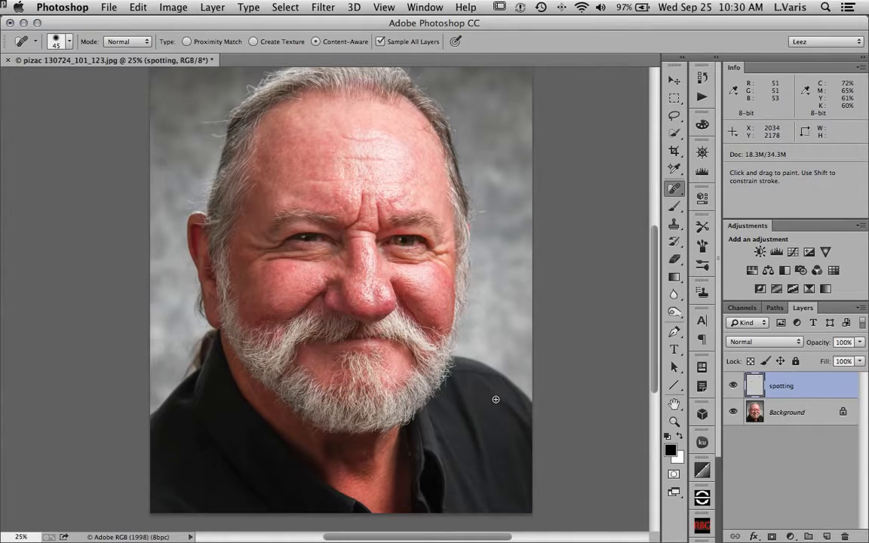
pyautogui.press('super+plus')
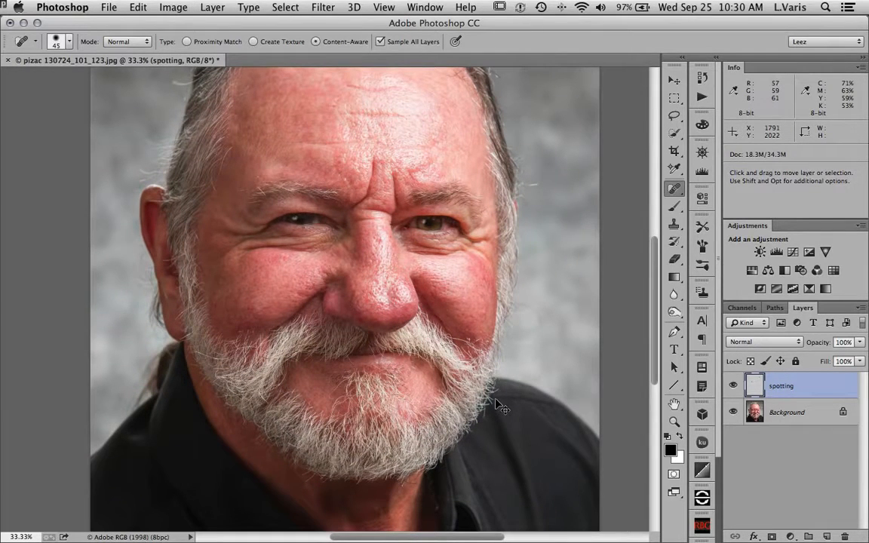
pyautogui.press('space')
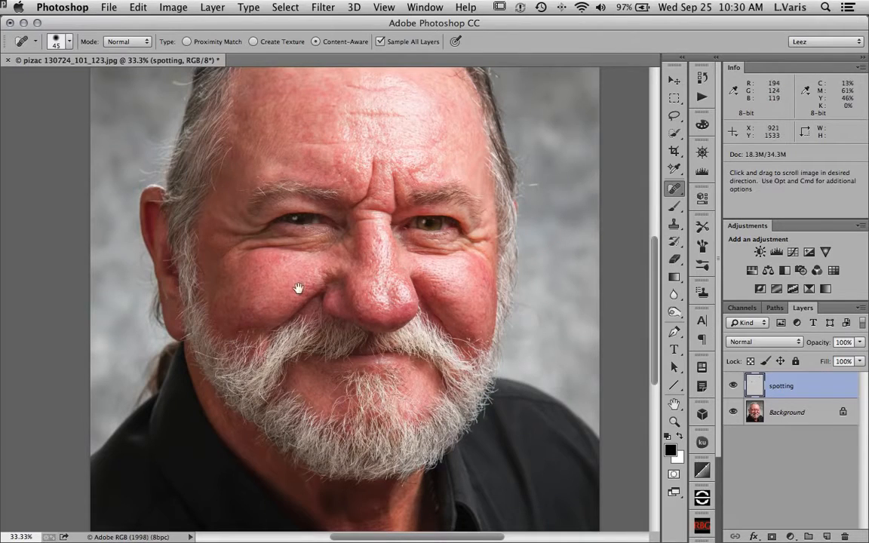
pyautogui.moveTo(268, 260); pyautogui.dragTo(257, 354)
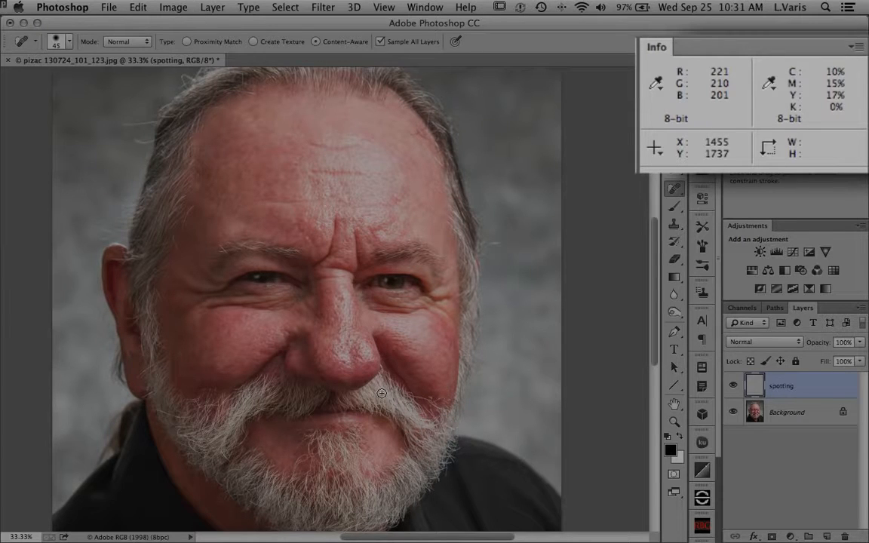
pyautogui.moveTo(365, 502); pyautogui.dragTo(391, 407)
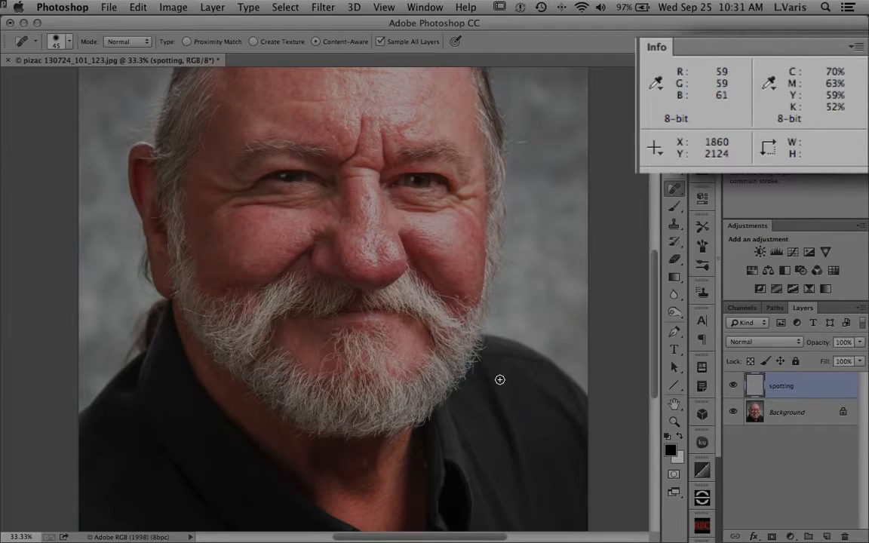
pyautogui.press('space')
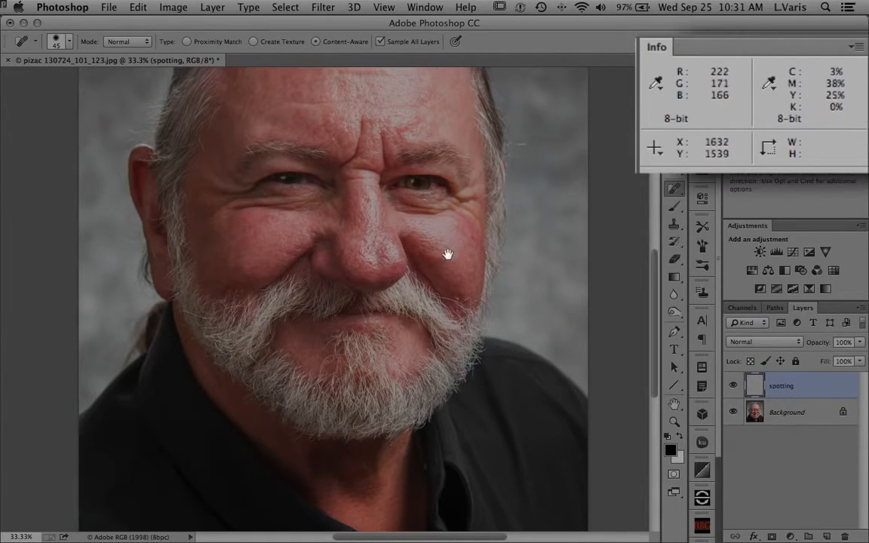
pyautogui.moveTo(448, 254); pyautogui.dragTo(437, 333)
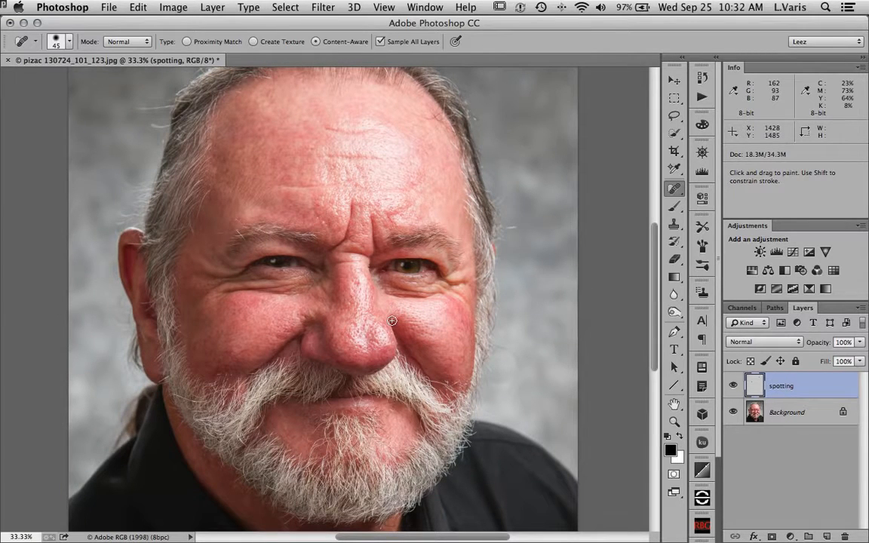
# Add a Hue/Saturation adjustment layer above the spotting layer and target its Reds range
pyautogui.click(753, 273)
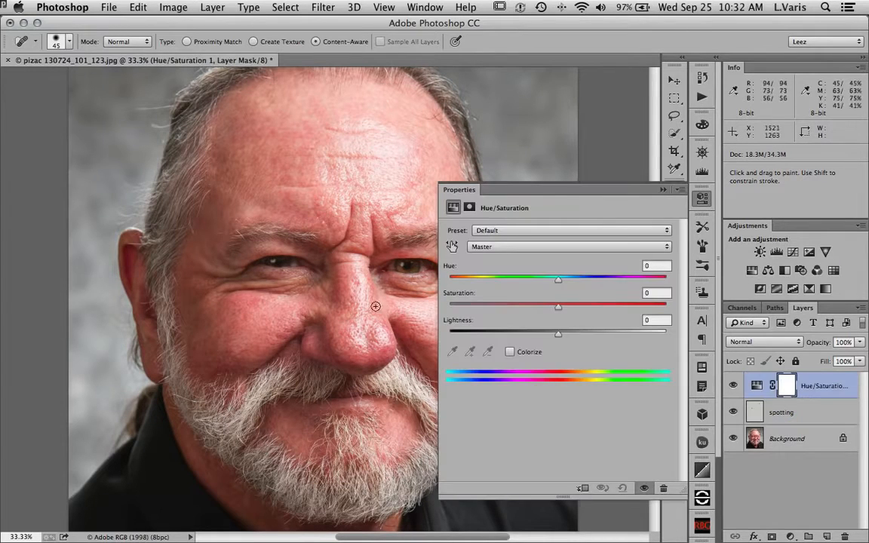
pyautogui.moveTo(326, 349); pyautogui.dragTo(251, 335)
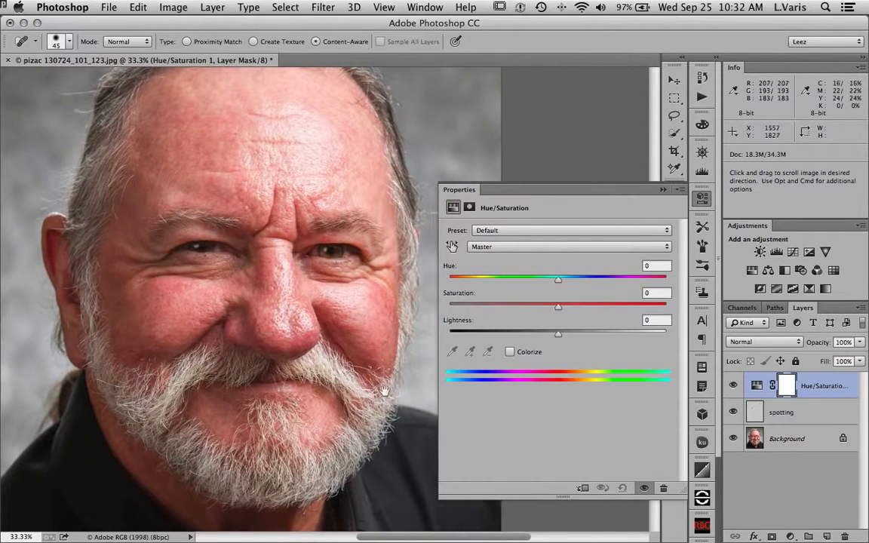
pyautogui.click(536, 248)
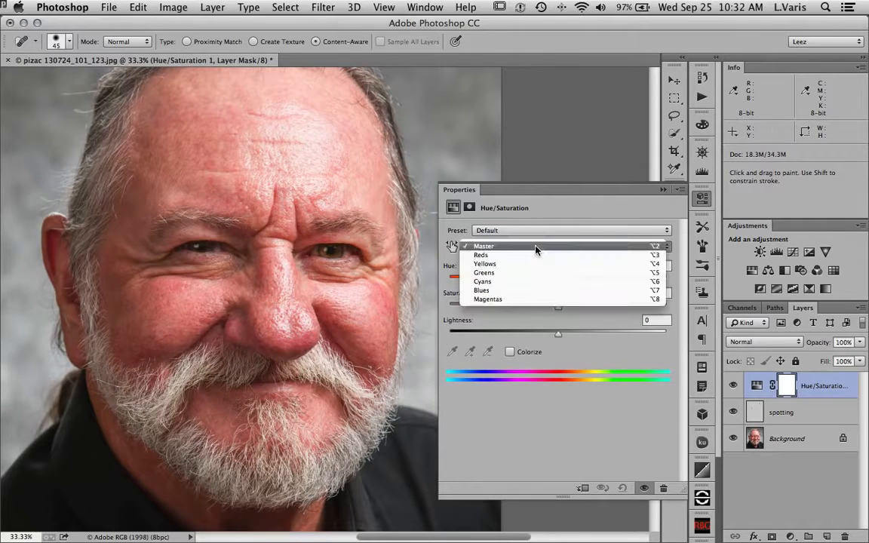
pyautogui.click(536, 255)
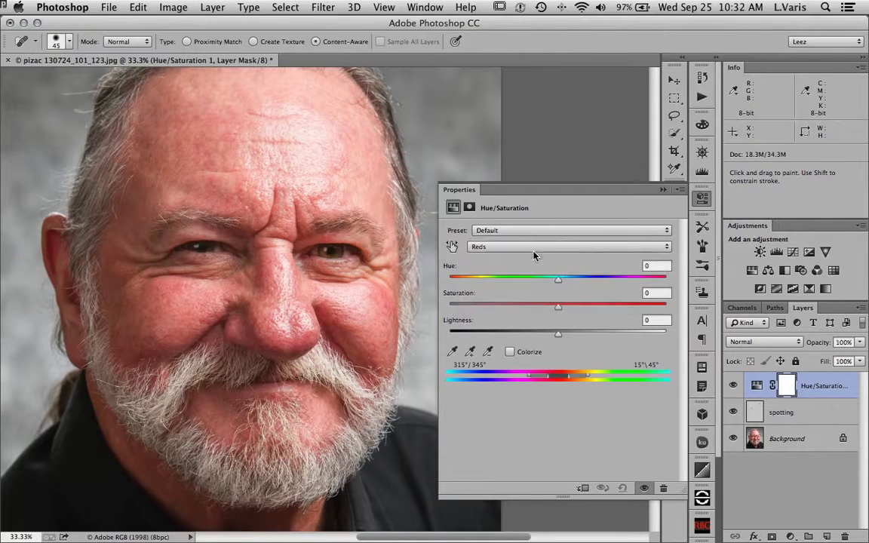
pyautogui.click(488, 248)
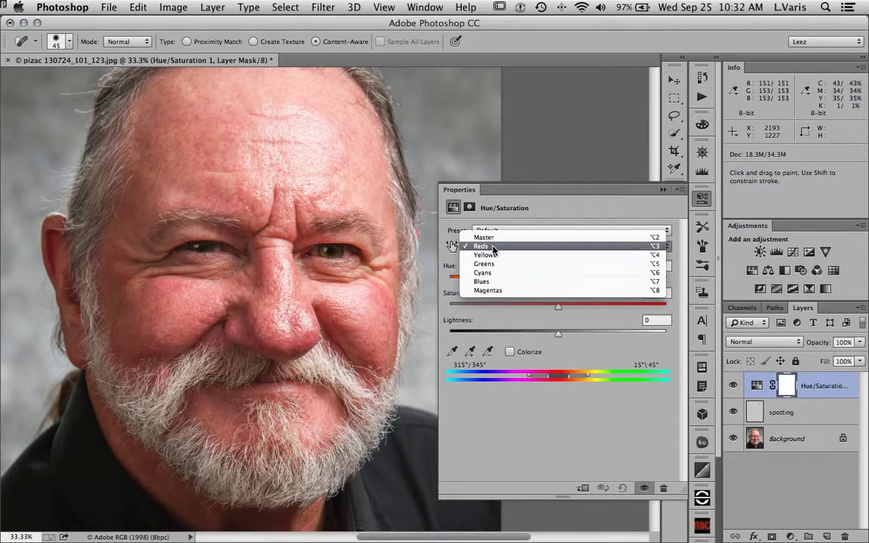
pyautogui.click(511, 250)
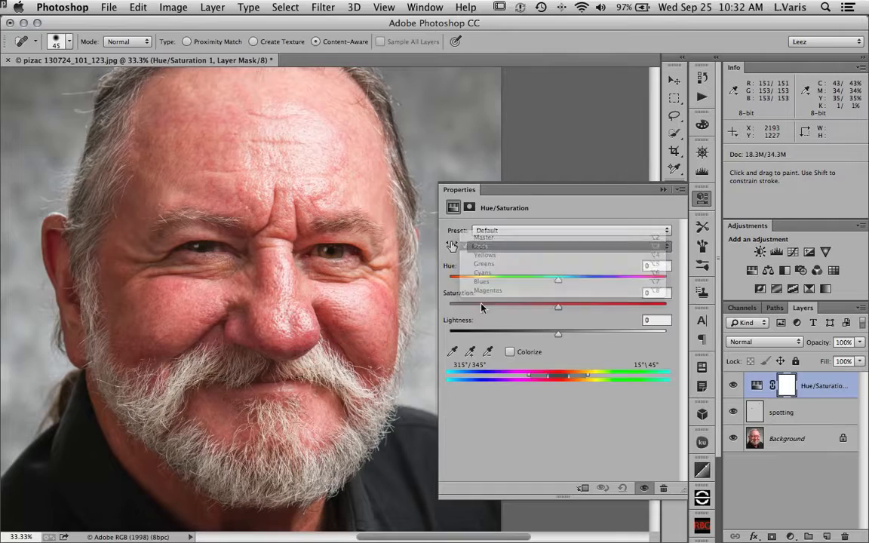
# Centre the Reds range on the red below the nose tip and subtract the lighter skin tone beside the right eye
pyautogui.click(452, 352)
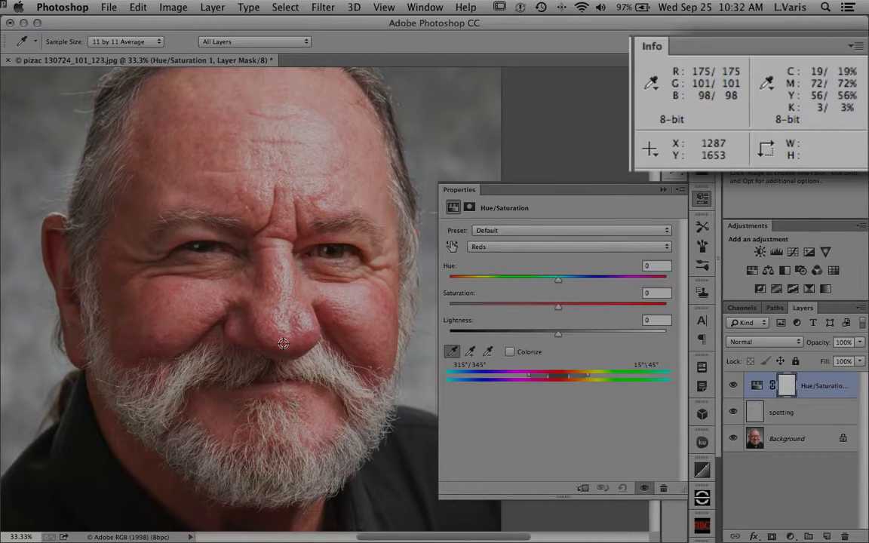
pyautogui.click(283, 345)
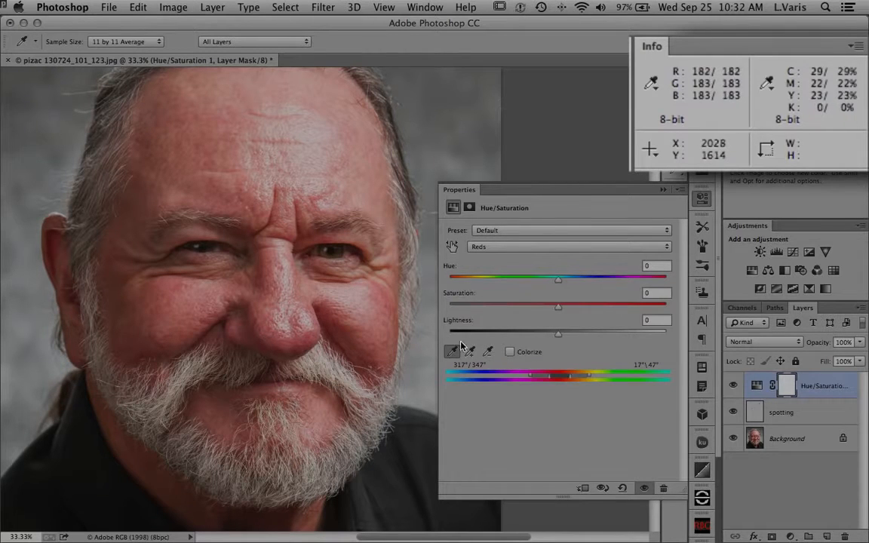
pyautogui.click(488, 352)
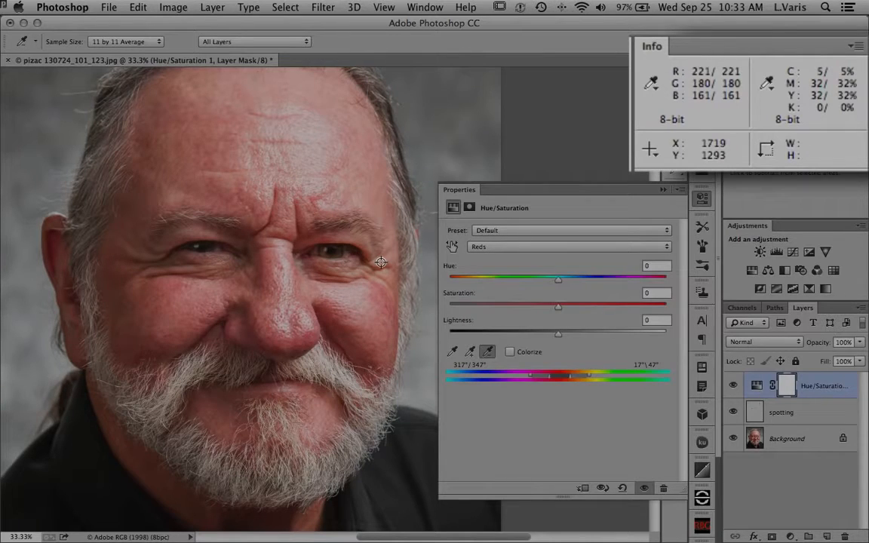
pyautogui.click(382, 262)
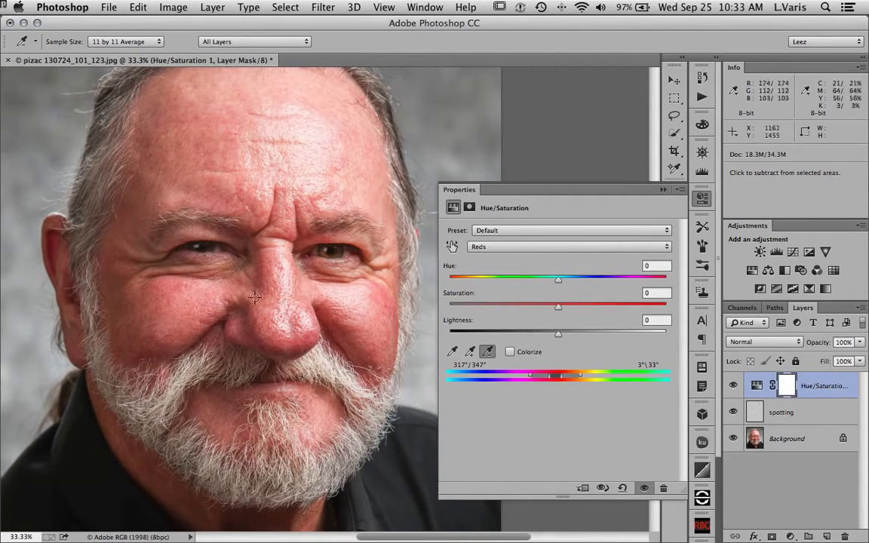
# Shift the Reds hue to -180 to expose the affected skin and narrow the range's upper falloff to 21°
pyautogui.moveTo(560, 284); pyautogui.dragTo(449, 281)
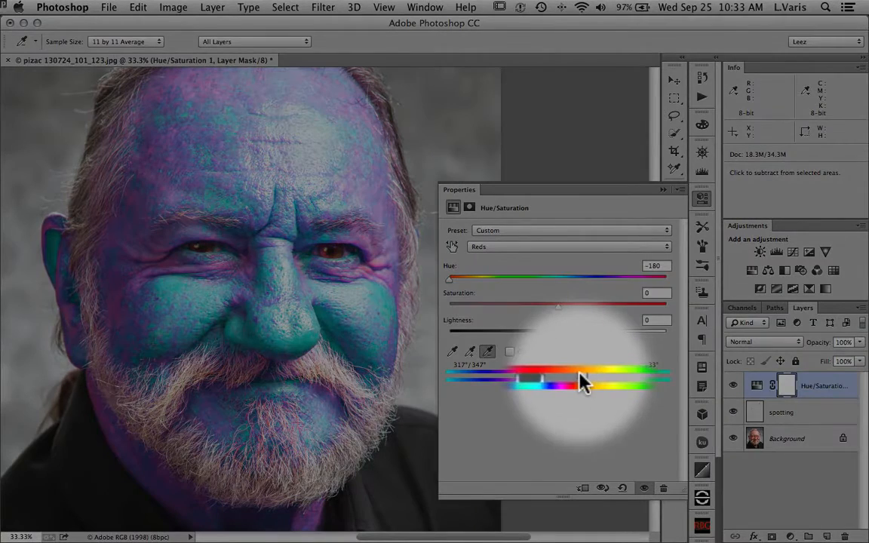
pyautogui.moveTo(578, 373); pyautogui.dragTo(572, 384)
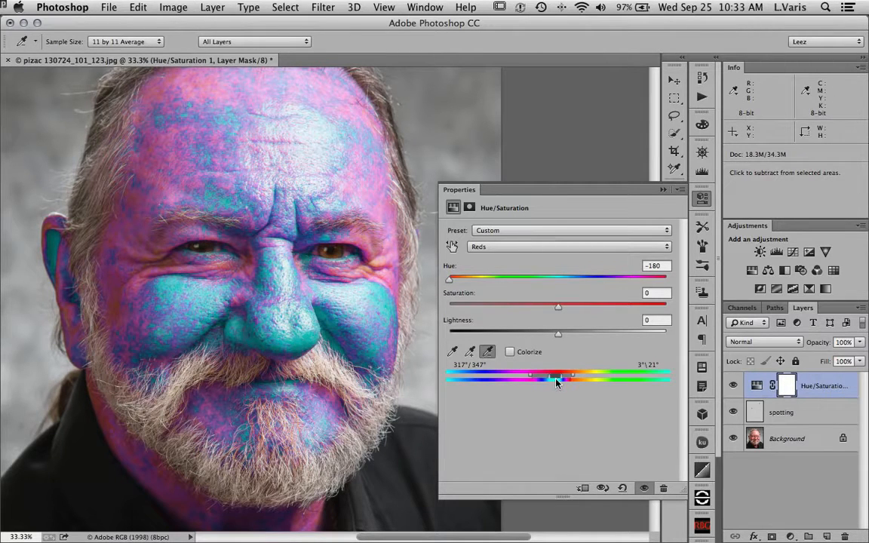
# Set the Reds hue to +18 to neutralise the skin redness and collapse the adjustment's properties
pyautogui.moveTo(450, 279); pyautogui.dragTo(561, 286)
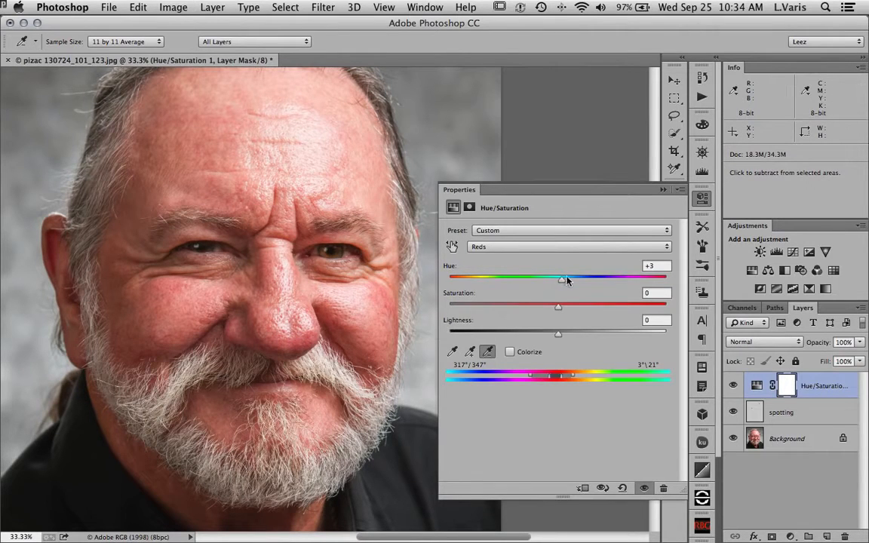
pyautogui.moveTo(561, 283); pyautogui.dragTo(577, 283)
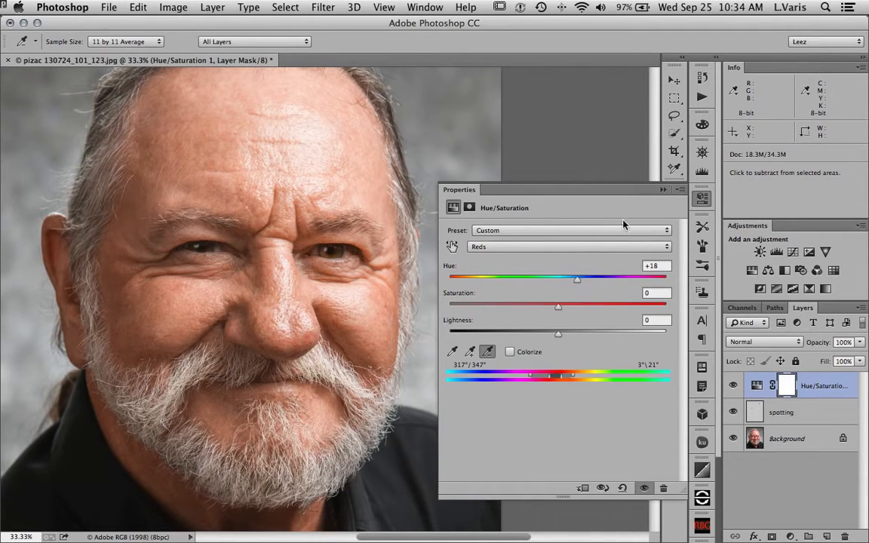
pyautogui.click(663, 189)
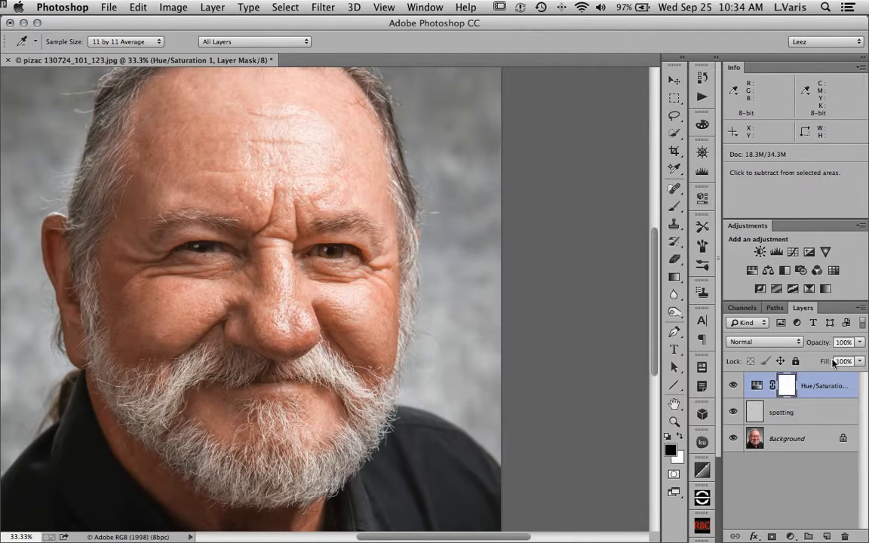
# Reduce the Hue/Saturation layer's opacity to 90%
pyautogui.click(861, 342)
pyautogui.moveTo(861, 358); pyautogui.dragTo(848, 360)
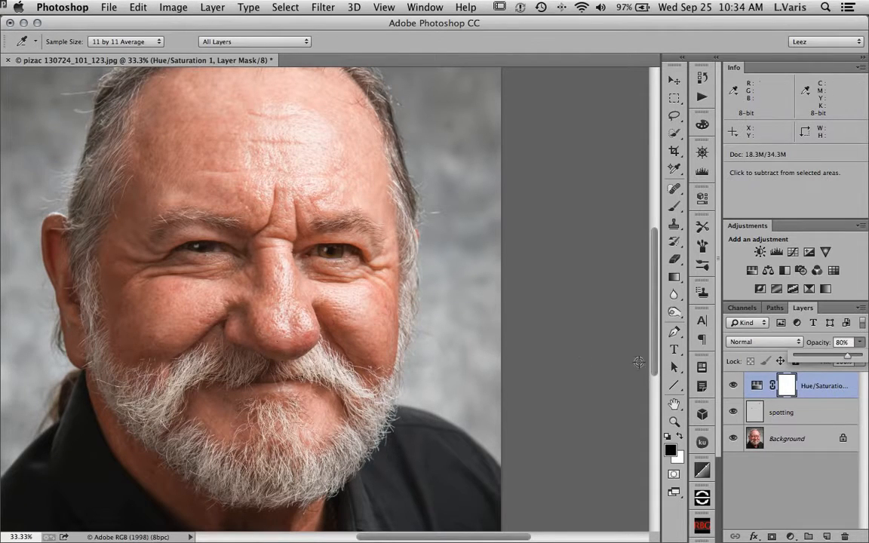
pyautogui.moveTo(848, 359); pyautogui.dragTo(853, 359)
pyautogui.moveTo(855, 358); pyautogui.dragTo(857, 358)
pyautogui.click(652, 359)
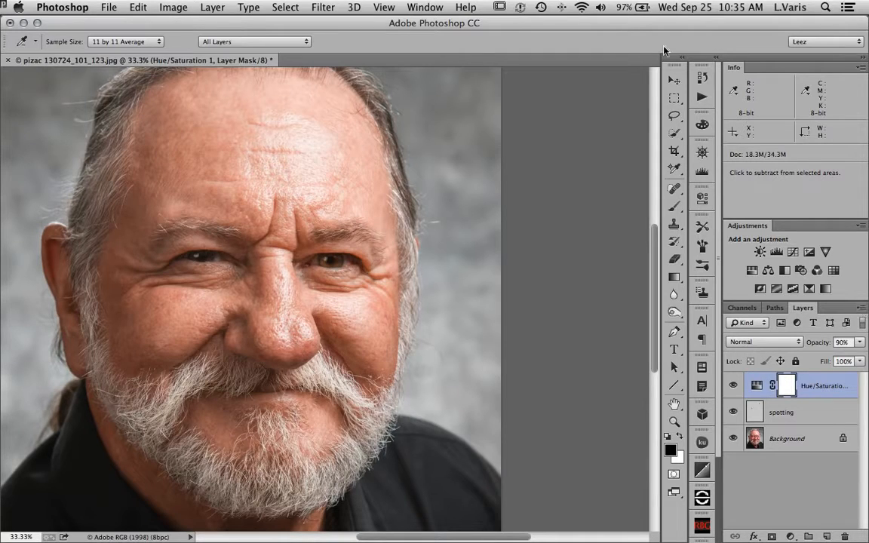
# Collapse the colour read-outs, stamp all visible layers into a new layer on top and duplicate that layer
pyautogui.doubleClick(736, 70)
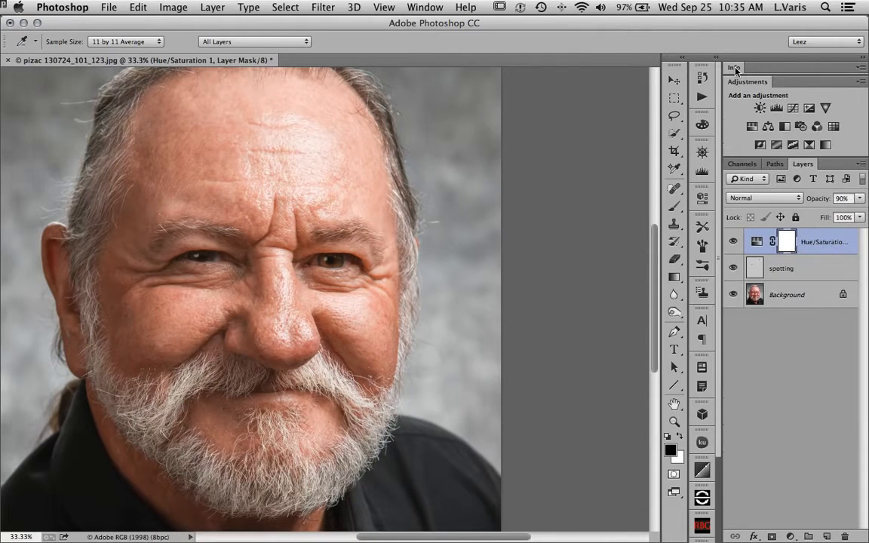
pyautogui.click(859, 167)
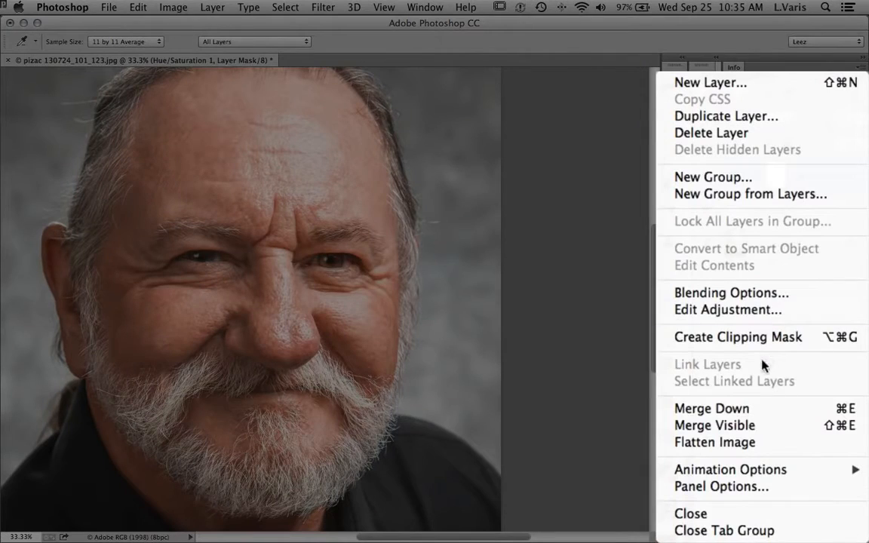
pyautogui.keyDown('alt'); pyautogui.click(752, 430); pyautogui.keyUp('alt')
pyautogui.press('j')
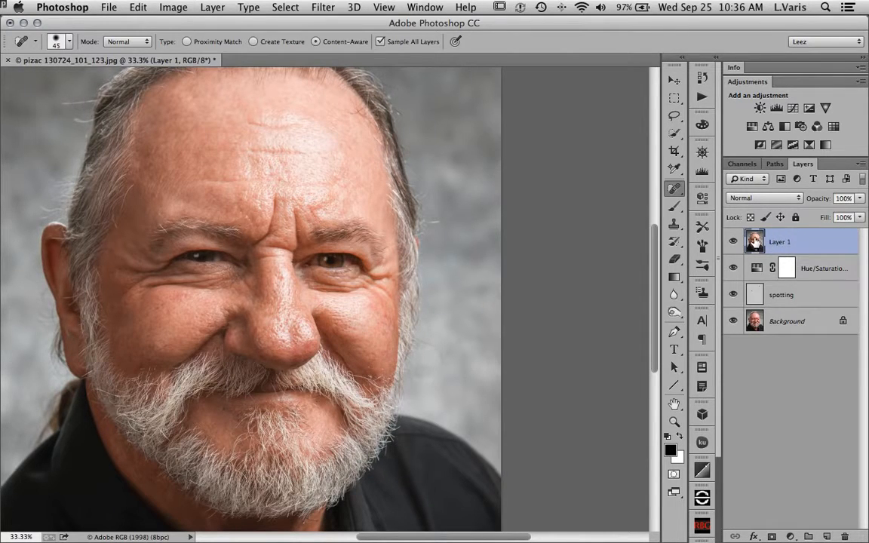
pyautogui.moveTo(755, 240); pyautogui.dragTo(828, 536)
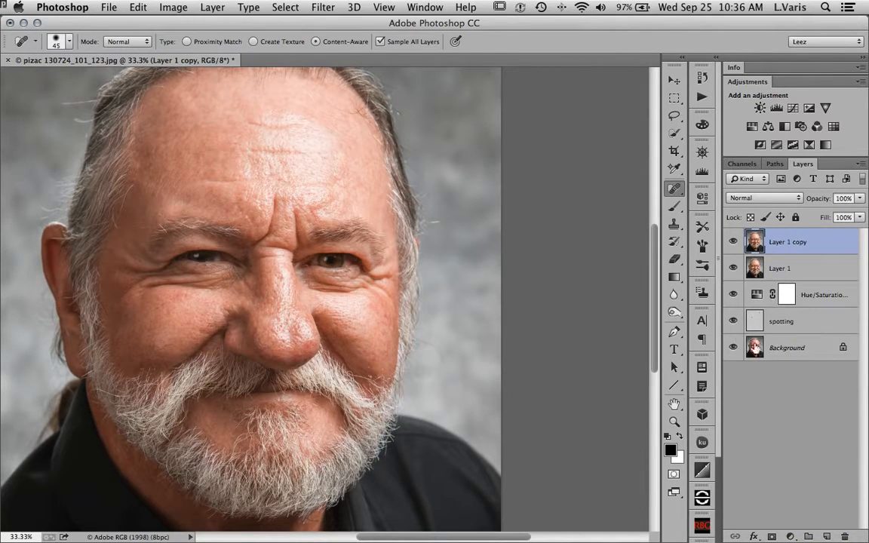
# Rename the uppermost merged copy as tex and the merged layer below it as smooth
pyautogui.doubleClick(786, 243)
pyautogui.write('tex')
pyautogui.press('Tab')
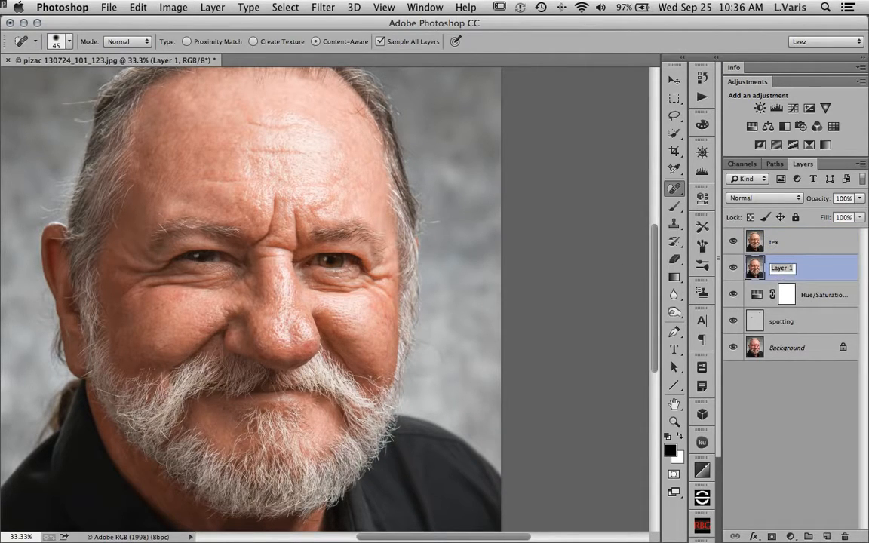
pyautogui.write('smooth')
pyautogui.press('Return')
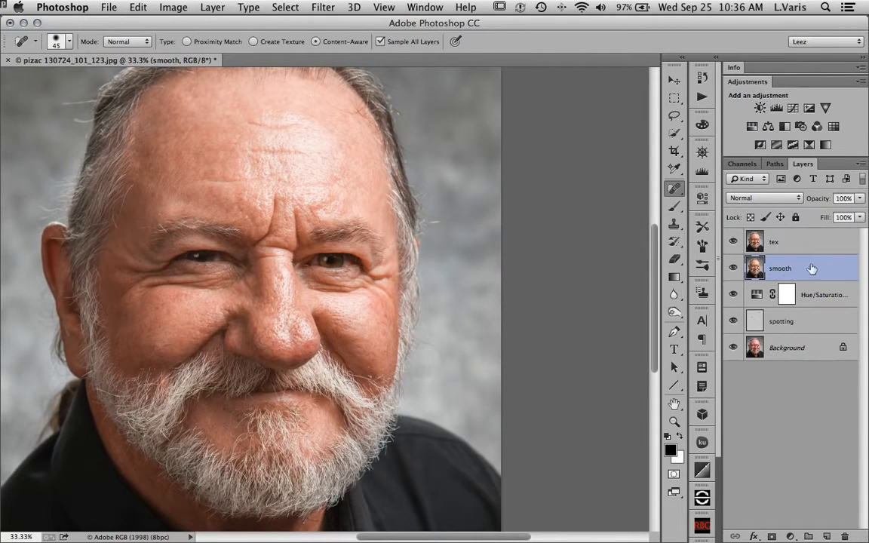
# Hide the tex layer and convert the smooth layer to a Smart Object
pyautogui.click(734, 243)
pyautogui.click(212, 7)
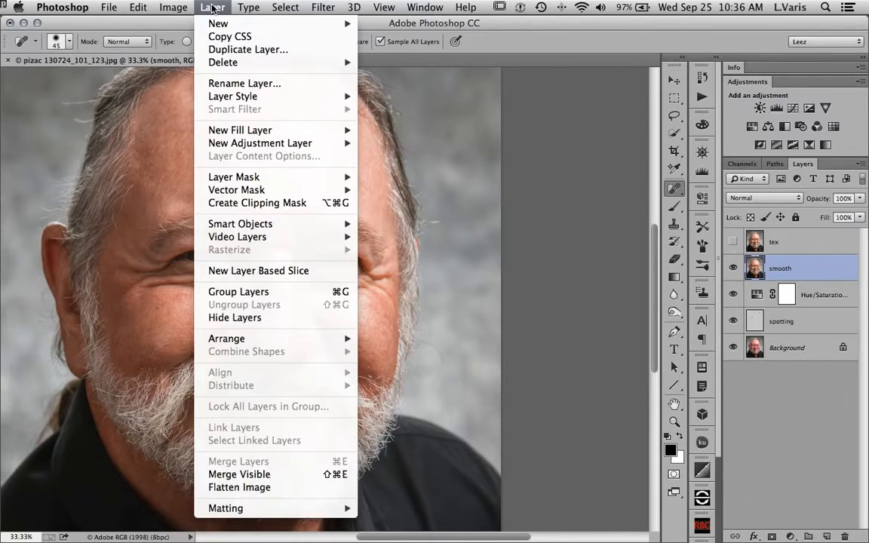
pyautogui.moveTo(227, 224)
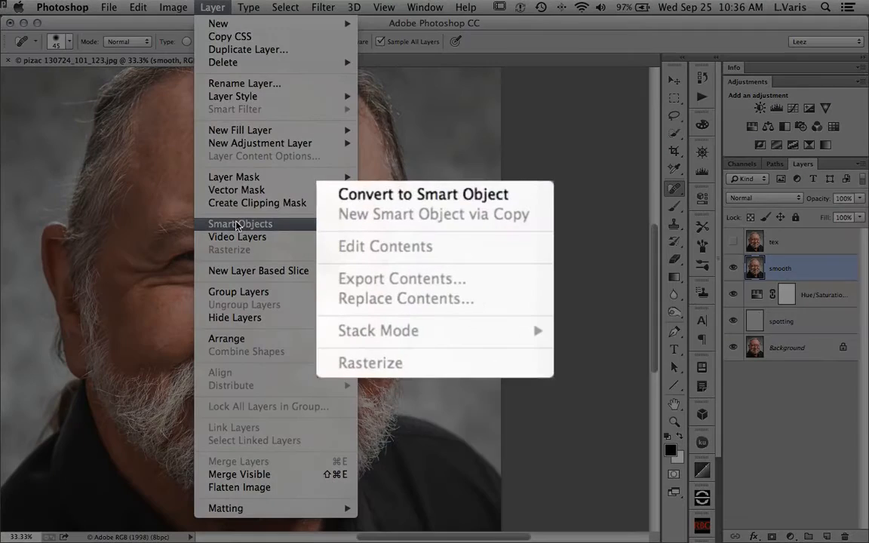
pyautogui.click(441, 199)
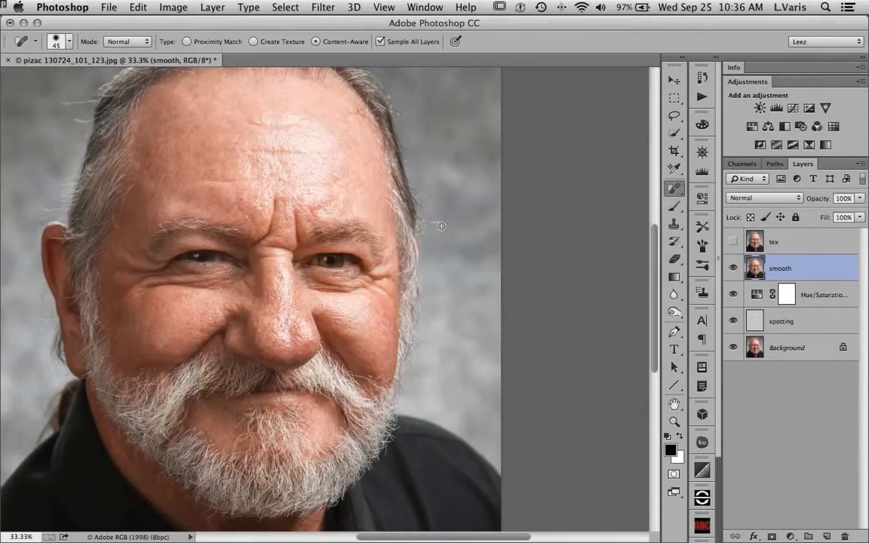
# Apply a Gaussian Blur smart filter with a radius of about 20 pixels to the smooth layer
pyautogui.click(326, 7)
pyautogui.moveTo(453, 172)
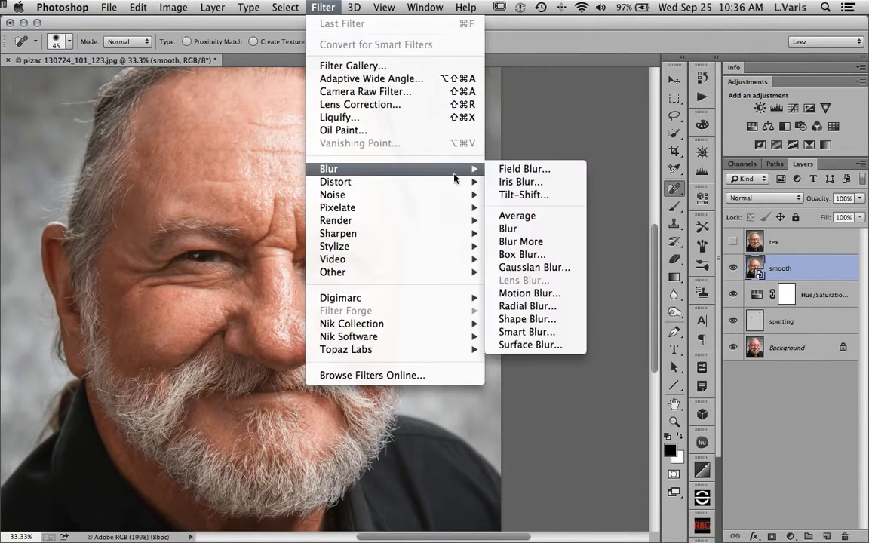
pyautogui.click(520, 268)
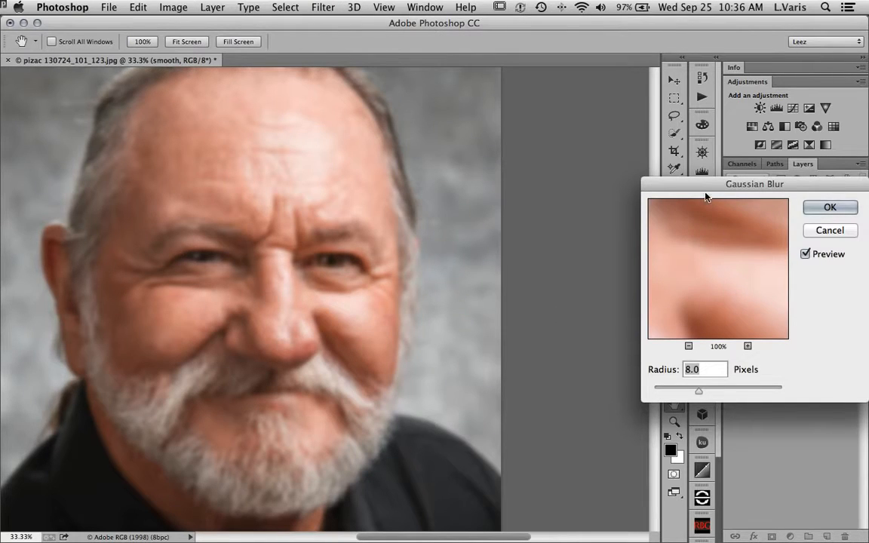
pyautogui.moveTo(649, 186); pyautogui.dragTo(464, 132)
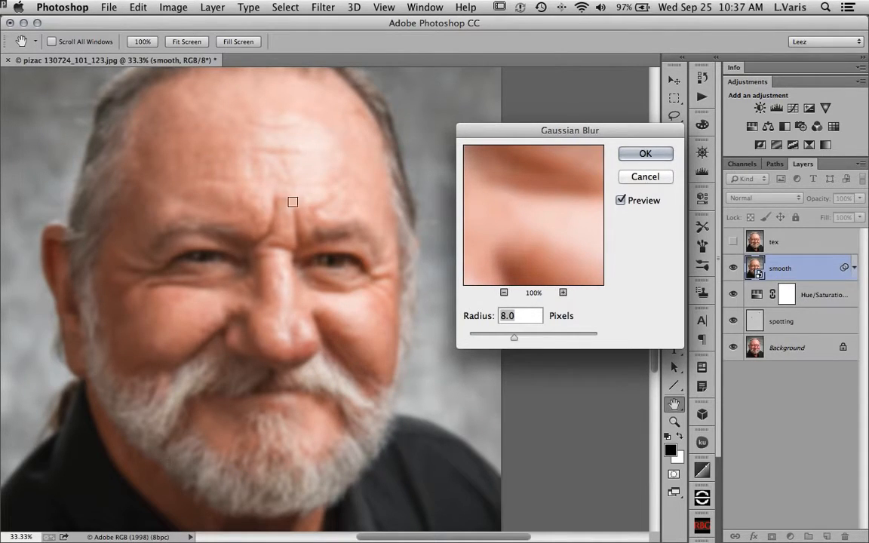
pyautogui.click(521, 229)
pyautogui.moveTo(521, 229); pyautogui.dragTo(539, 215)
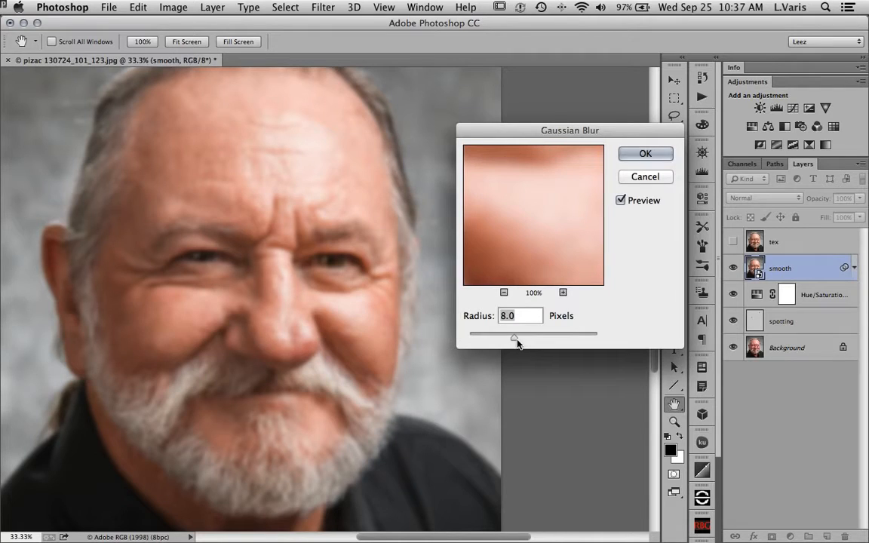
pyautogui.moveTo(514, 339); pyautogui.dragTo(526, 341)
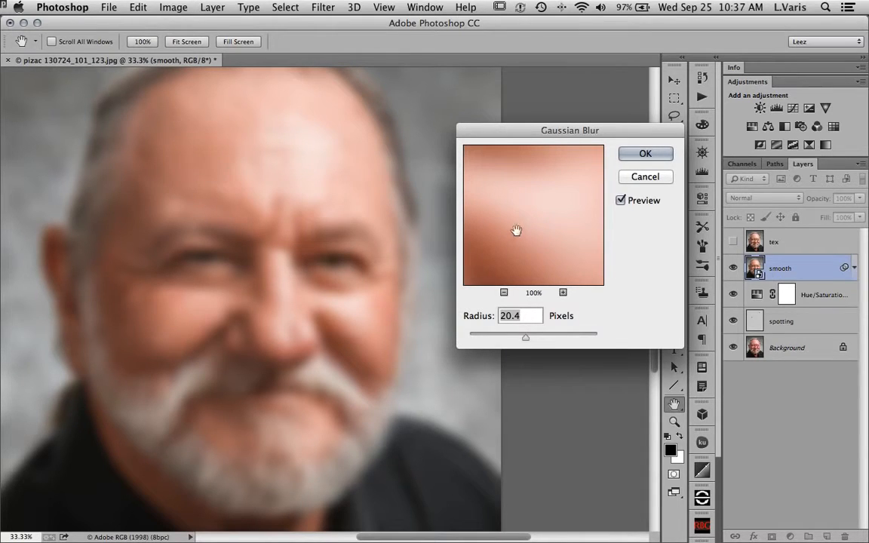
pyautogui.moveTo(526, 340); pyautogui.dragTo(527, 340)
pyautogui.click(635, 154)
pyautogui.press('j')
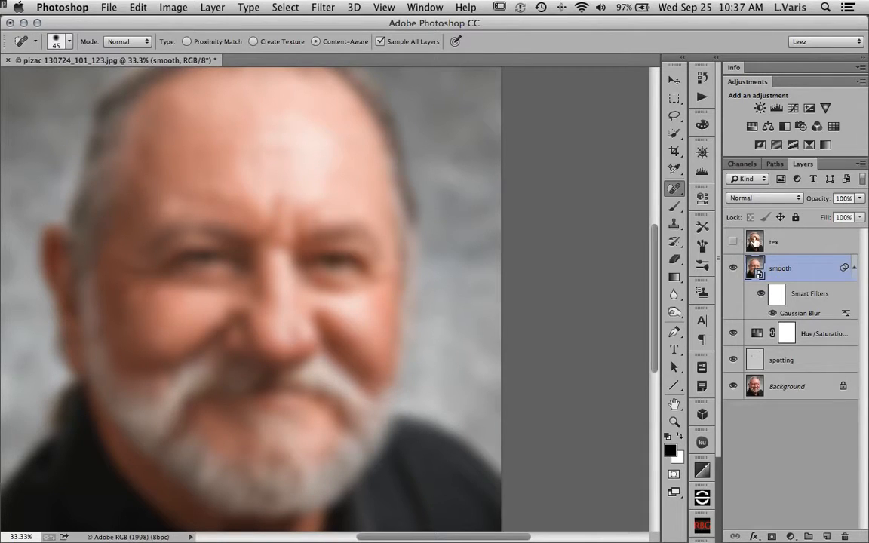
# Show the tex layer and apply the smooth layer's image to it with Subtract blending, 100% opacity, scale 2 and offset 128
pyautogui.click(733, 241)
pyautogui.click(762, 242)
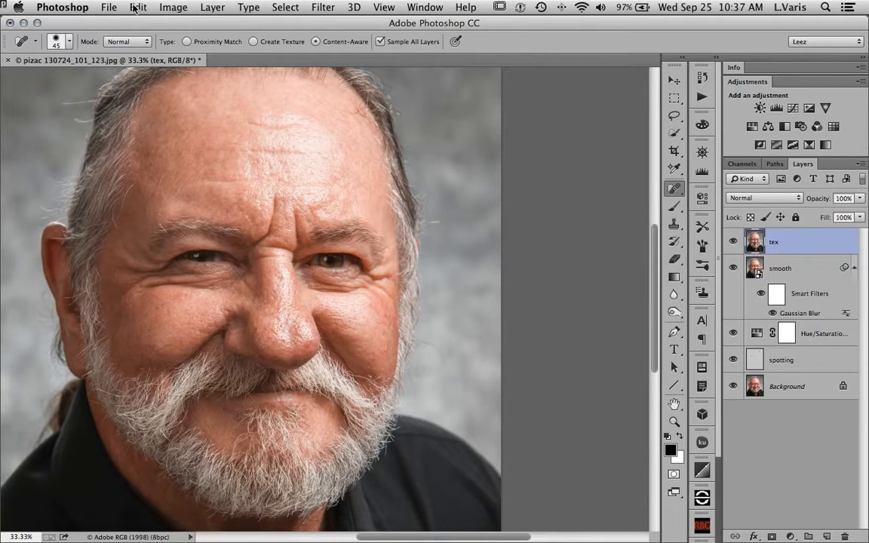
pyautogui.click(174, 7)
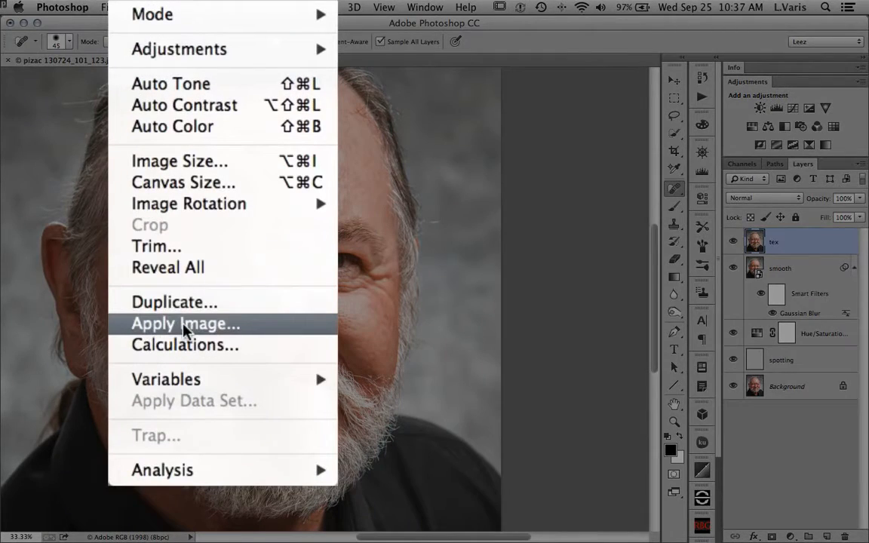
pyautogui.click(269, 325)
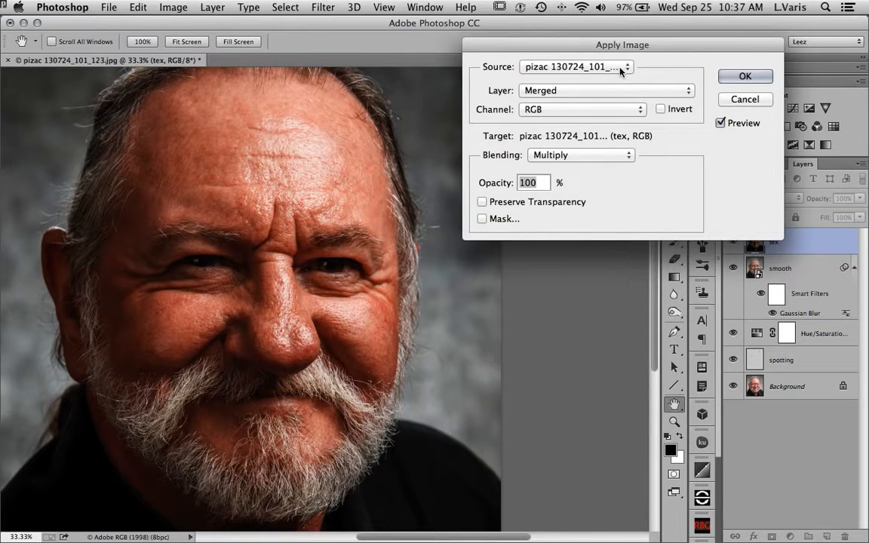
pyautogui.click(567, 90)
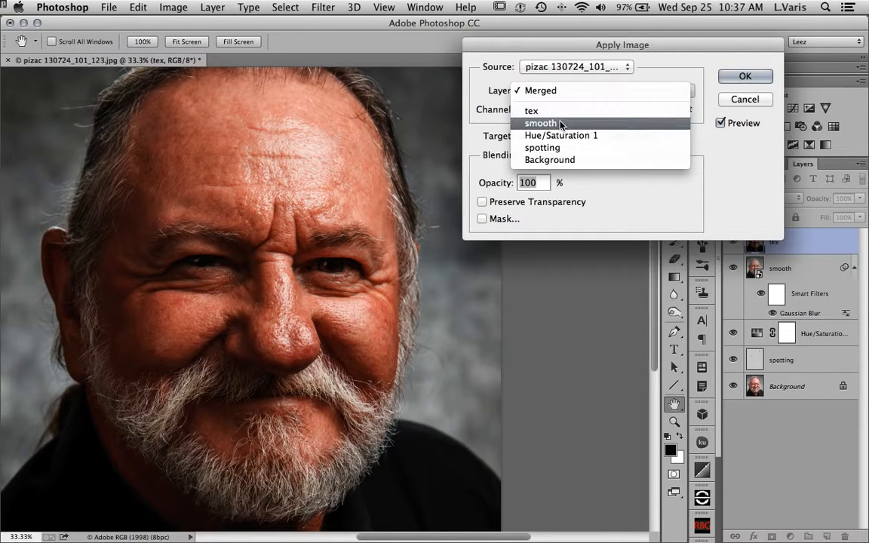
pyautogui.click(561, 124)
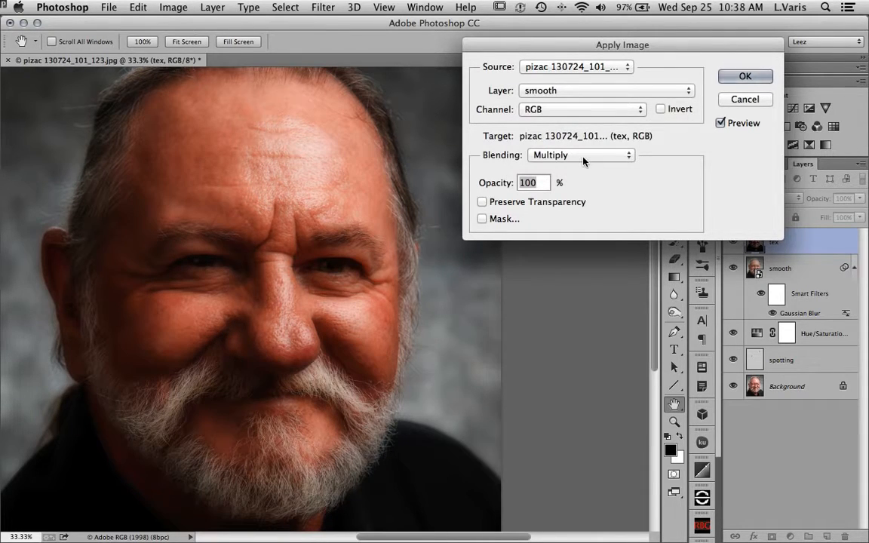
pyautogui.click(583, 155)
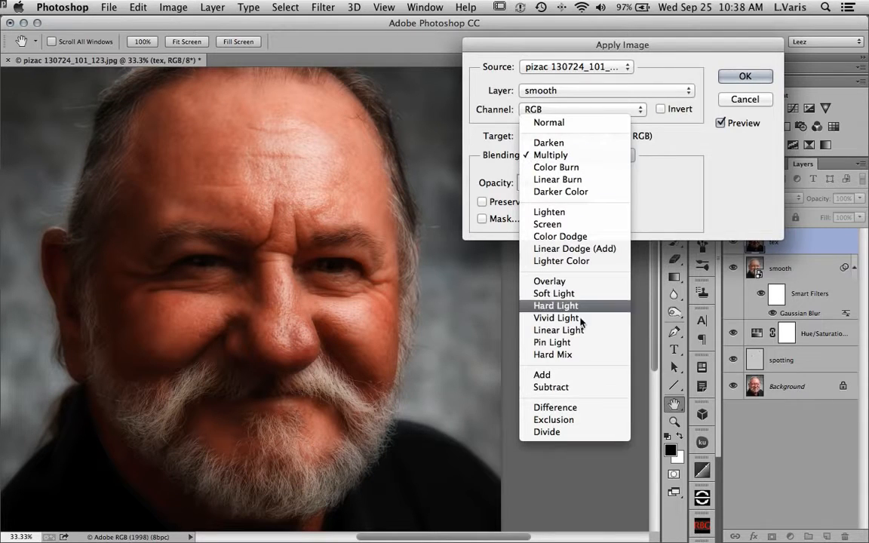
pyautogui.click(575, 394)
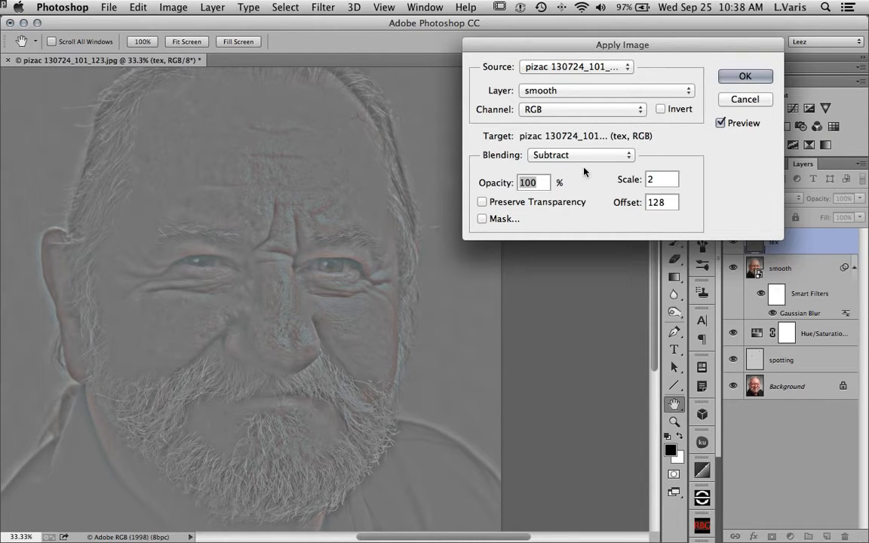
pyautogui.click(732, 78)
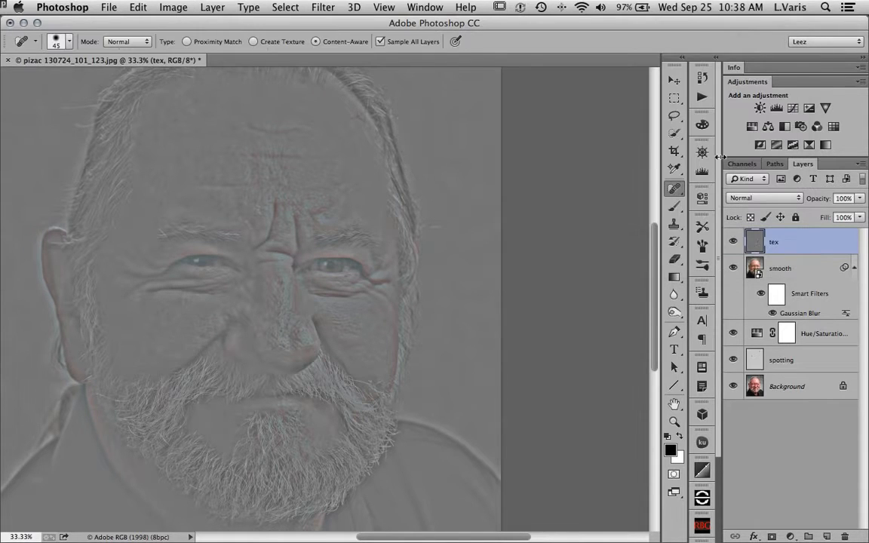
# Set the tex layer's blend mode to Linear Light and compare the portrait with the texture hidden and shown
pyautogui.click(788, 199)
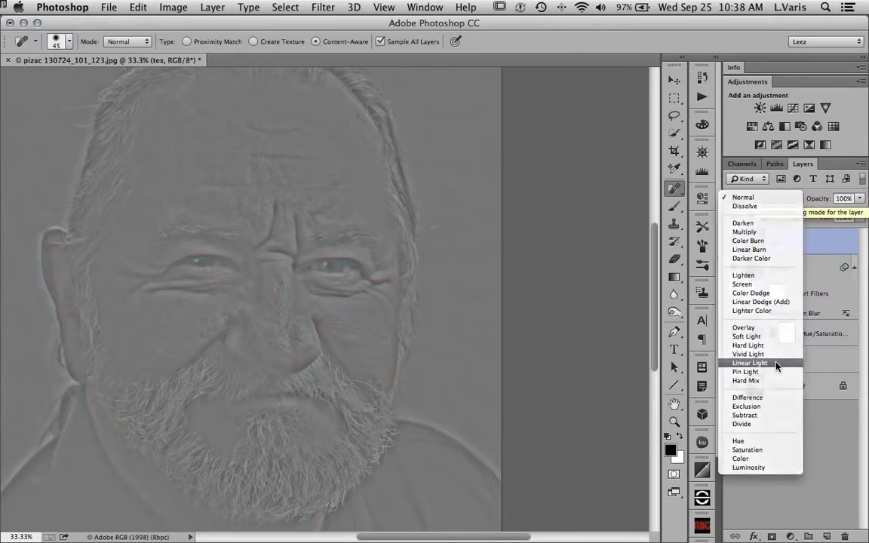
pyautogui.click(785, 376)
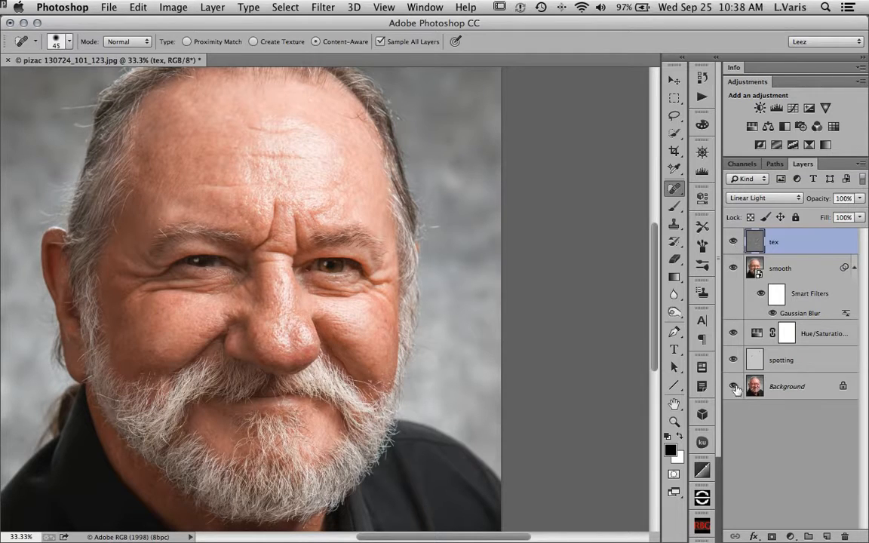
pyautogui.click(733, 242)
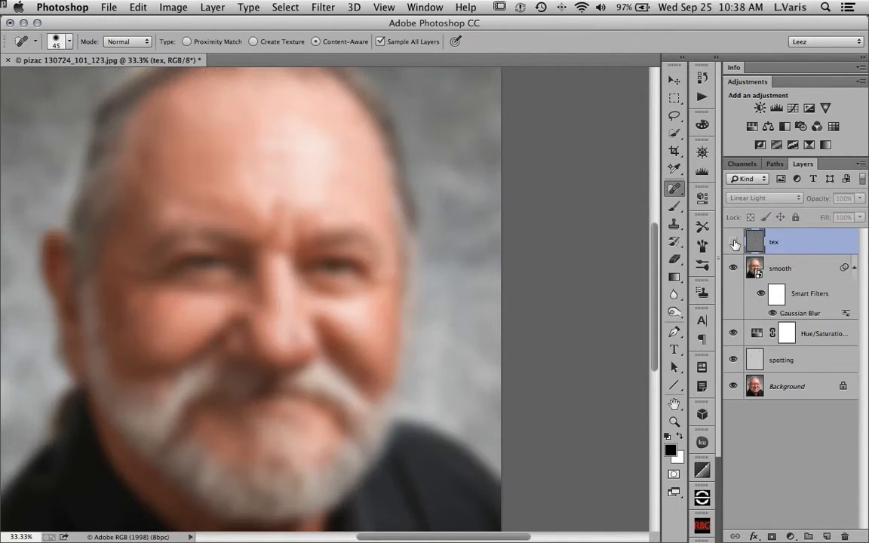
pyautogui.click(734, 242)
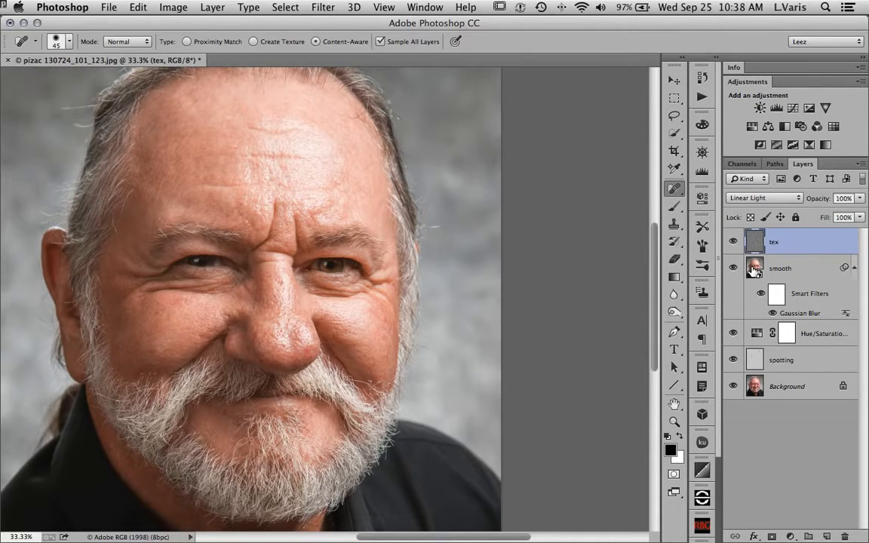
# Add an empty layer between the smooth and tex layers and ready the Brush tool at size 600
pyautogui.click(755, 270)
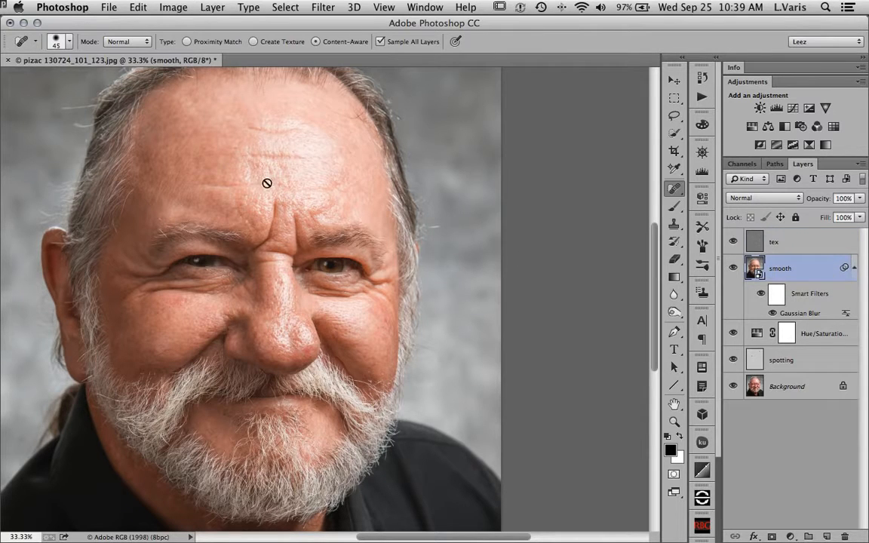
pyautogui.click(827, 537)
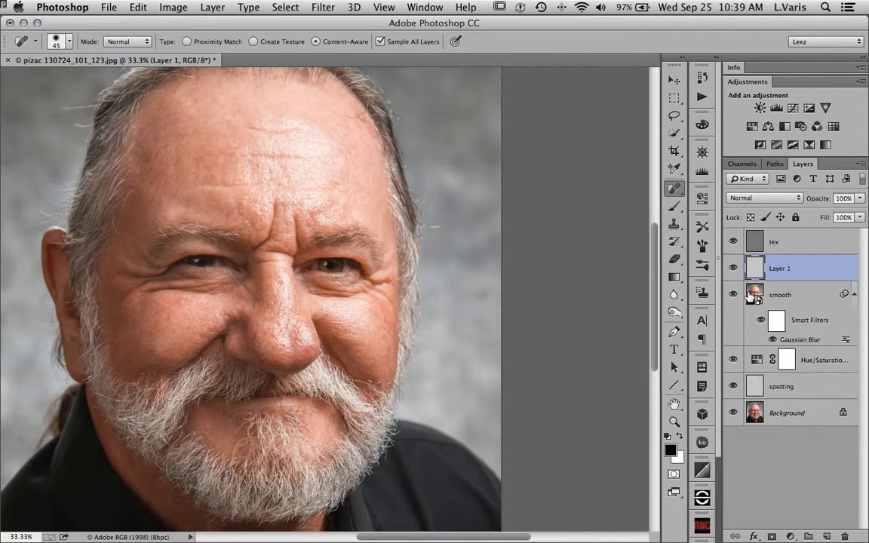
pyautogui.click(675, 206)
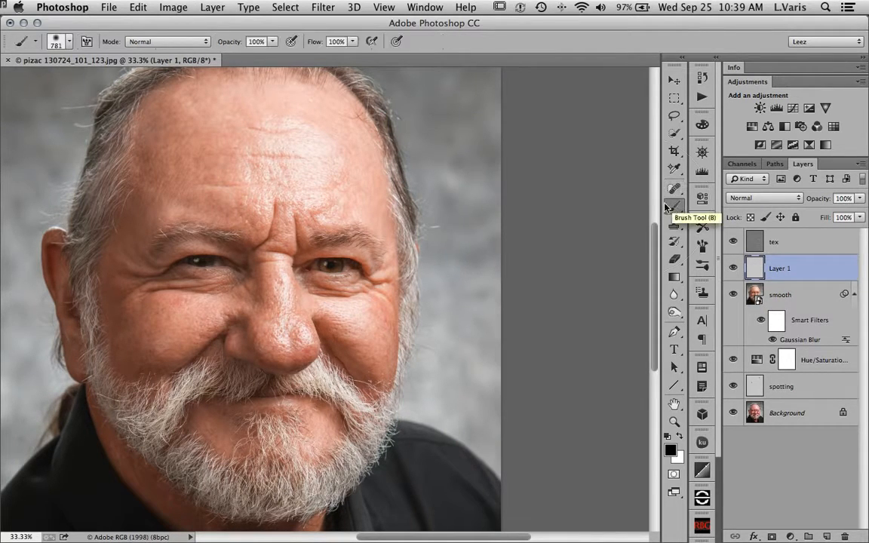
pyautogui.press('[')
pyautogui.press('[')
pyautogui.press('[')
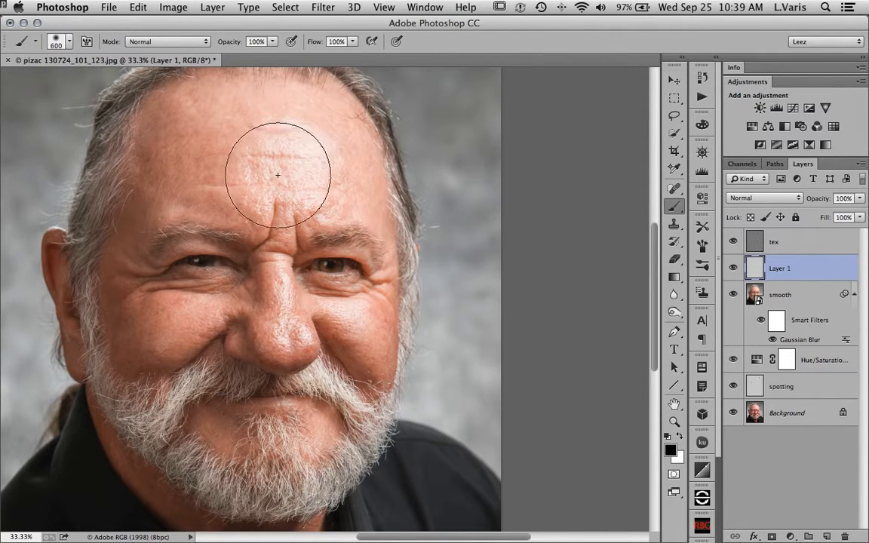
# Paint a skin tone sampled from the forehead over its shiny areas at 20% brush opacity, reducing the brush size to 250
pyautogui.keyDown('alt'); pyautogui.click(239, 129); pyautogui.keyUp('alt')
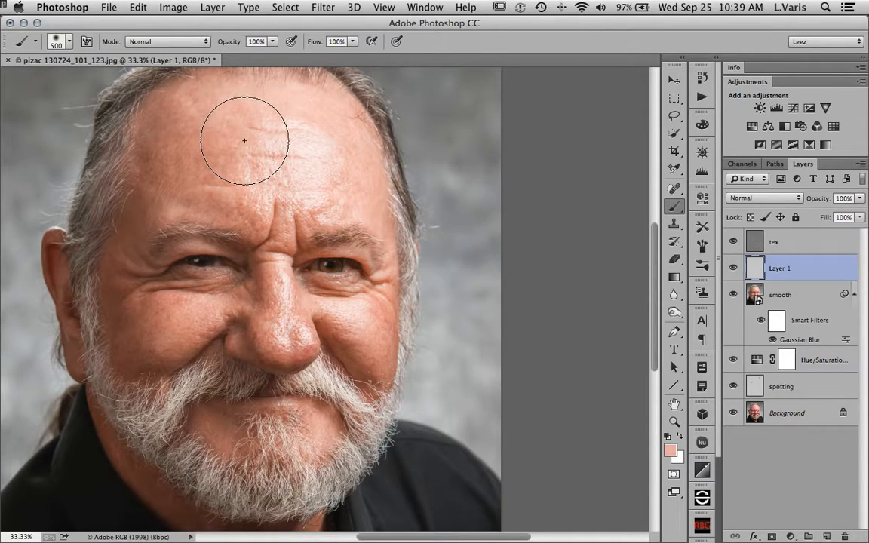
pyautogui.moveTo(244, 141)
pyautogui.mouseDown()
pyautogui.moveTo(252, 126)
pyautogui.moveTo(227, 120)
pyautogui.mouseUp()
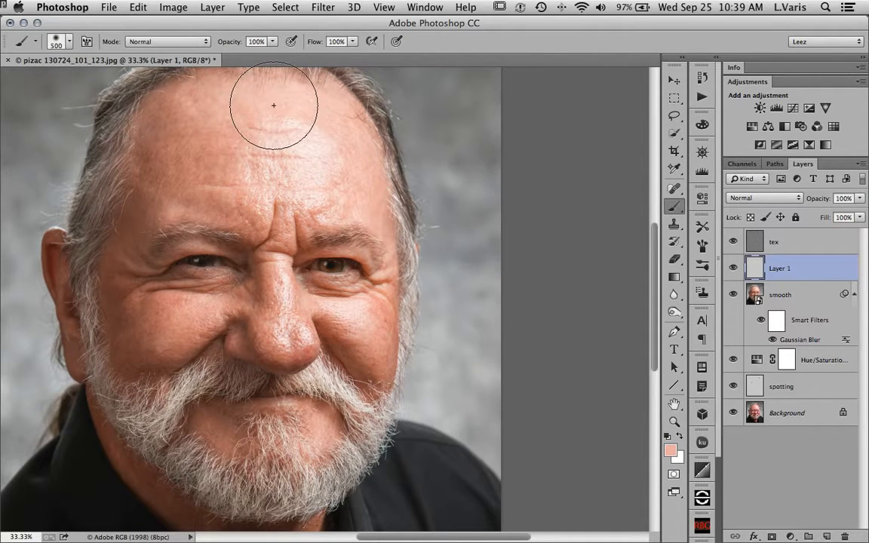
pyautogui.moveTo(274, 106)
pyautogui.mouseDown()
pyautogui.moveTo(264, 129)
pyautogui.moveTo(278, 165)
pyautogui.moveTo(301, 161)
pyautogui.moveTo(264, 154)
pyautogui.moveTo(264, 163)
pyautogui.moveTo(237, 147)
pyautogui.mouseUp()
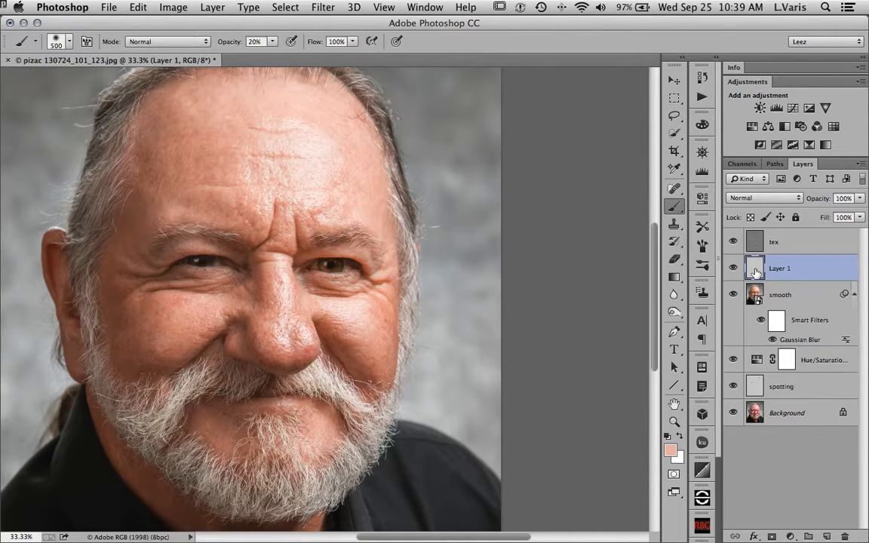
pyautogui.moveTo(348, 169)
pyautogui.mouseDown()
pyautogui.moveTo(272, 182)
pyautogui.moveTo(291, 157)
pyautogui.mouseUp()
pyautogui.press('[')
pyautogui.press('[')
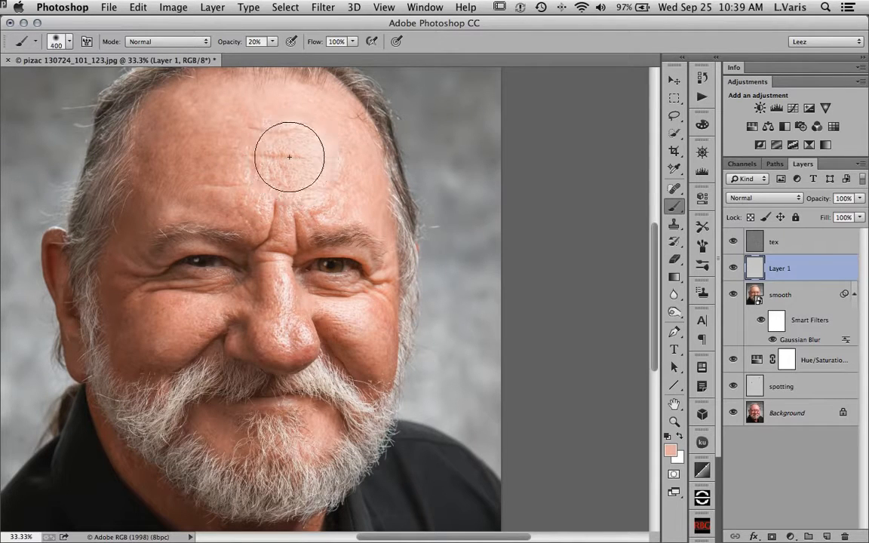
pyautogui.press('[')
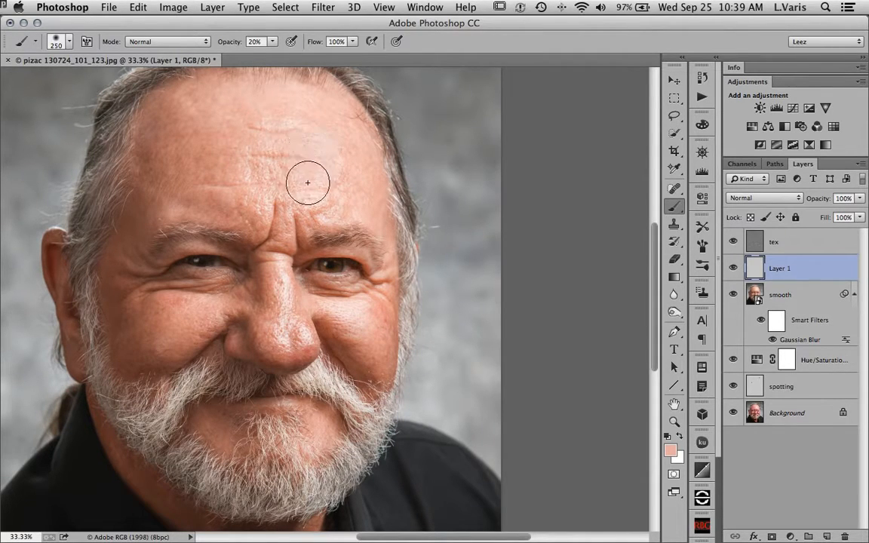
pyautogui.moveTo(285, 142)
pyautogui.mouseDown()
pyautogui.moveTo(254, 147)
pyautogui.moveTo(255, 178)
pyautogui.moveTo(245, 173)
pyautogui.moveTo(260, 201)
pyautogui.moveTo(286, 178)
pyautogui.moveTo(300, 139)
pyautogui.mouseUp()
# Compare the forehead highlights with the new paint layer hidden and shown
pyautogui.click(734, 271)
pyautogui.click(734, 271)
pyautogui.click(734, 271)
pyautogui.click(734, 271)
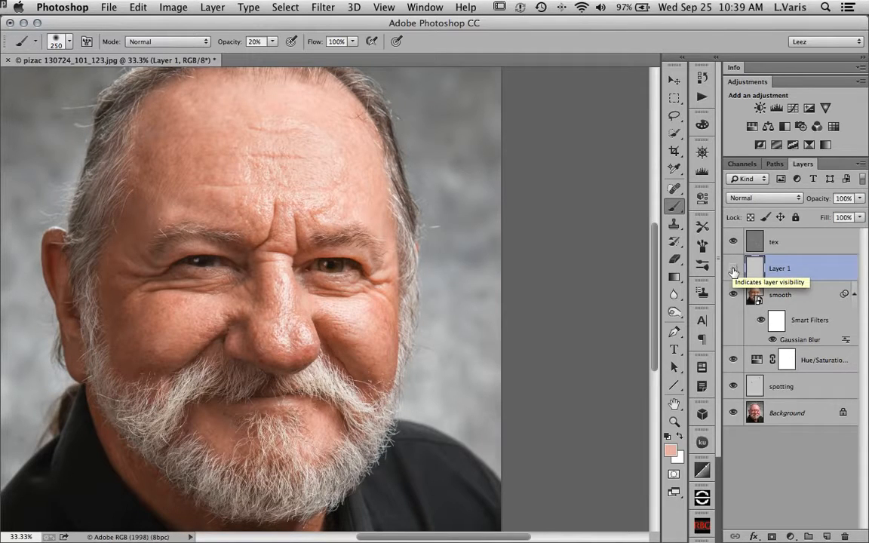
pyautogui.click(734, 270)
pyautogui.click(733, 270)
pyautogui.click(733, 269)
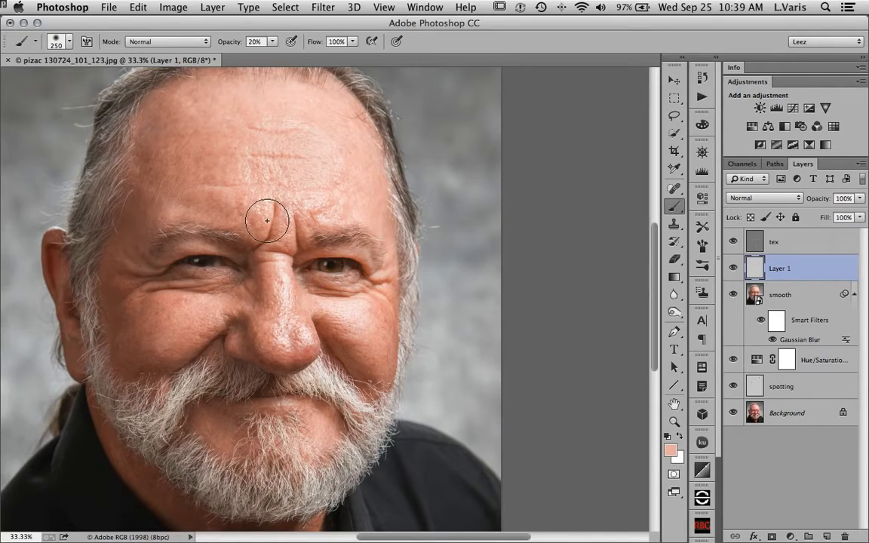
# Paint a skin tone sampled from the nose over its highlights with a size 90 brush, and compare with the paint layer hidden and shown
pyautogui.scroll(1, 281, 242)
pyautogui.moveTo(282, 202)
pyautogui.mouseDown()
pyautogui.moveTo(304, 166)
pyautogui.moveTo(307, 114)
pyautogui.mouseUp()
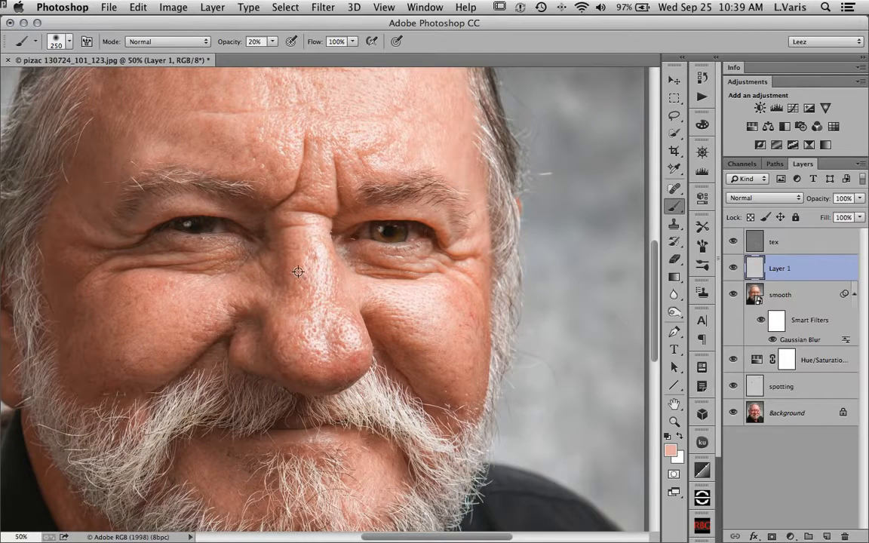
pyautogui.keyDown('alt'); pyautogui.click(298, 272); pyautogui.keyUp('alt')
pyautogui.press('[')
pyautogui.press('[')
pyautogui.press('[')
pyautogui.press('[')
pyautogui.press('[')
pyautogui.press('[')
pyautogui.moveTo(318, 286)
pyautogui.mouseDown()
pyautogui.moveTo(319, 248)
pyautogui.moveTo(315, 344)
pyautogui.moveTo(312, 333)
pyautogui.moveTo(345, 325)
pyautogui.moveTo(344, 344)
pyautogui.moveTo(351, 331)
pyautogui.moveTo(338, 349)
pyautogui.moveTo(317, 337)
pyautogui.moveTo(316, 351)
pyautogui.moveTo(320, 330)
pyautogui.moveTo(307, 334)
pyautogui.moveTo(323, 290)
pyautogui.moveTo(309, 256)
pyautogui.moveTo(324, 261)
pyautogui.moveTo(310, 224)
pyautogui.moveTo(321, 283)
pyautogui.moveTo(317, 293)
pyautogui.moveTo(312, 255)
pyautogui.moveTo(317, 314)
pyautogui.moveTo(306, 334)
pyautogui.moveTo(294, 313)
pyautogui.moveTo(306, 344)
pyautogui.moveTo(320, 351)
pyautogui.moveTo(353, 338)
pyautogui.moveTo(347, 315)
pyautogui.mouseUp()
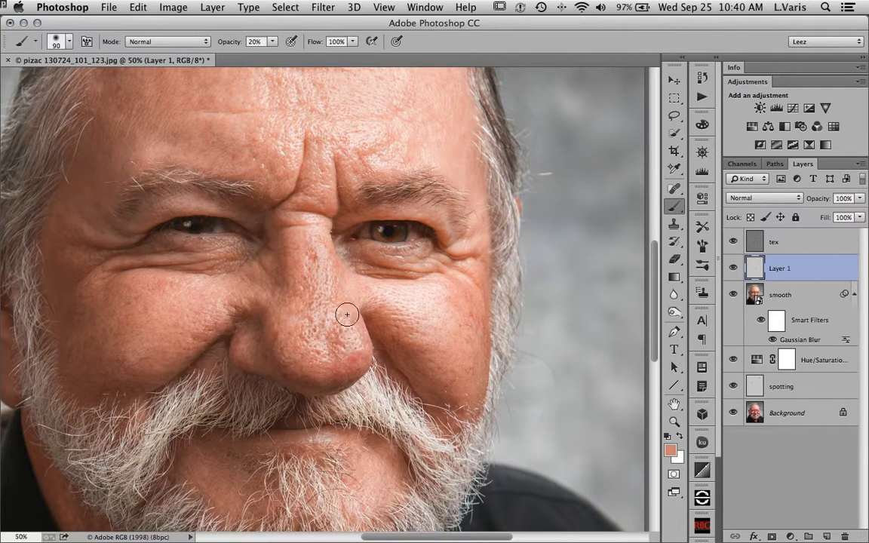
pyautogui.click(734, 270)
pyautogui.click(734, 270)
pyautogui.click(734, 271)
pyautogui.click(734, 270)
# Paint a skin tone sampled beside the nose over the bright highlight on the cheek below the lighter eye at 20% brush opacity
pyautogui.moveTo(440, 291); pyautogui.dragTo(421, 292)
pyautogui.keyDown('alt'); pyautogui.click(385, 291); pyautogui.keyUp('alt')
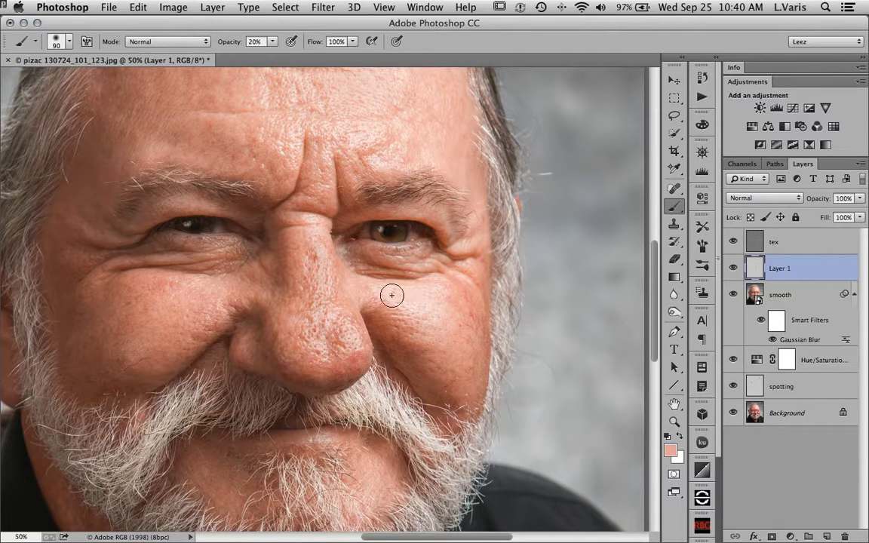
pyautogui.moveTo(360, 293); pyautogui.dragTo(441, 324)
pyautogui.moveTo(378, 292)
pyautogui.mouseDown()
pyautogui.moveTo(427, 307)
pyautogui.moveTo(437, 297)
pyautogui.moveTo(429, 292)
pyautogui.moveTo(438, 323)
pyautogui.mouseUp()
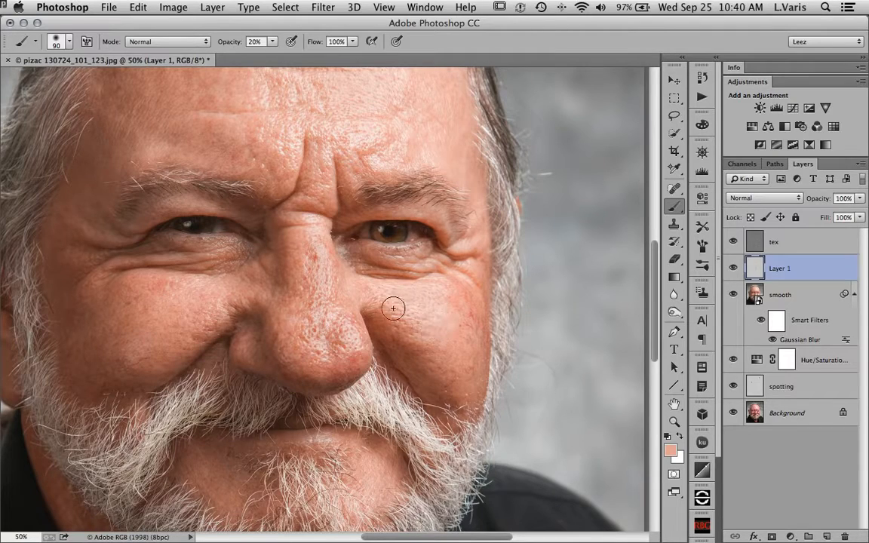
pyautogui.moveTo(394, 306); pyautogui.dragTo(431, 308)
pyautogui.press('3')
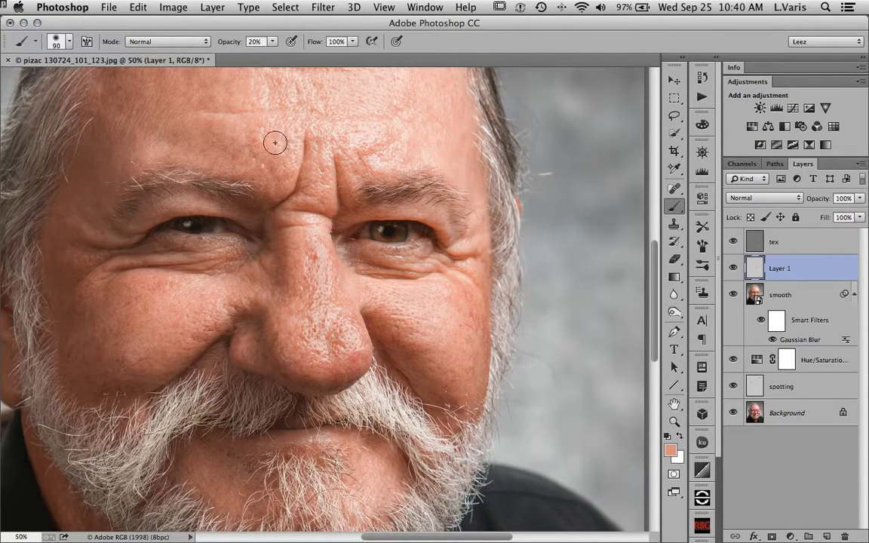
pyautogui.moveTo(283, 136); pyautogui.dragTo(286, 214)
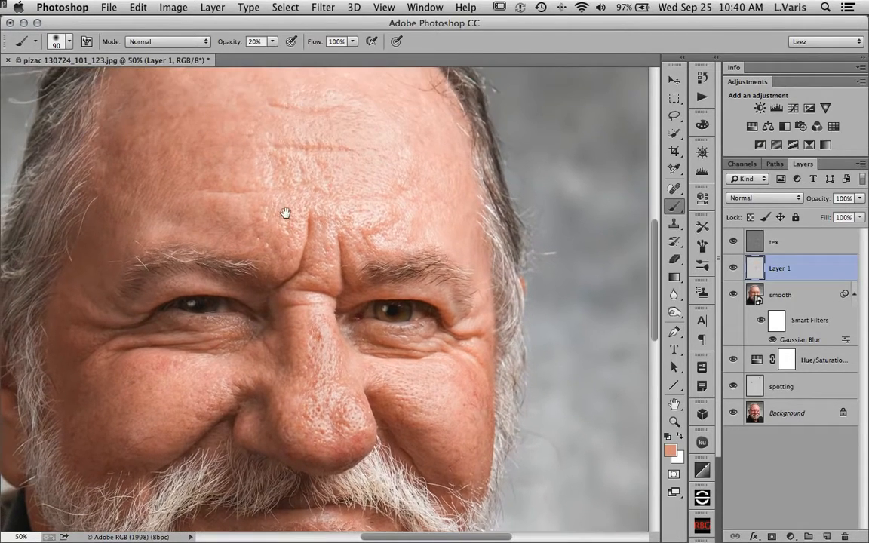
# Paint skin tones sampled from the nearby skin over the nose bridge and the cheek beneath the lighter eye with the size 90 brush at 20% opacity
pyautogui.keyDown('alt'); pyautogui.click(248, 171); pyautogui.keyUp('alt')
pyautogui.keyDown('alt'); pyautogui.click(266, 286); pyautogui.keyUp('alt')
pyautogui.moveTo(318, 311); pyautogui.dragTo(319, 320)
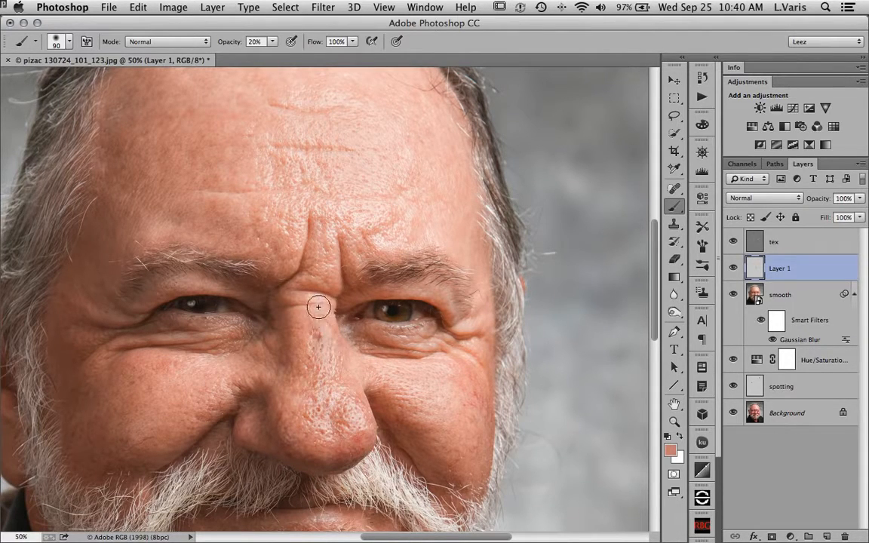
pyautogui.keyDown('alt'); pyautogui.click(463, 382); pyautogui.keyUp('alt')
pyautogui.moveTo(452, 376)
pyautogui.mouseDown()
pyautogui.moveTo(425, 370)
pyautogui.moveTo(439, 371)
pyautogui.moveTo(364, 365)
pyautogui.mouseUp()
pyautogui.keyDown('alt'); pyautogui.click(446, 418); pyautogui.keyUp('alt')
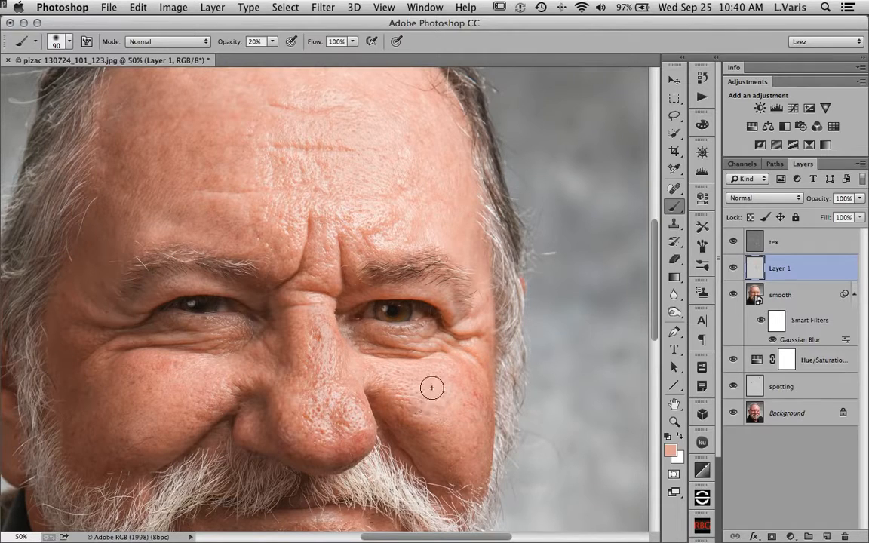
# Compare the nose and cheek highlights with the paint layer hidden and shown
pyautogui.click(734, 269)
pyautogui.click(734, 270)
pyautogui.click(734, 270)
pyautogui.click(733, 269)
pyautogui.click(734, 269)
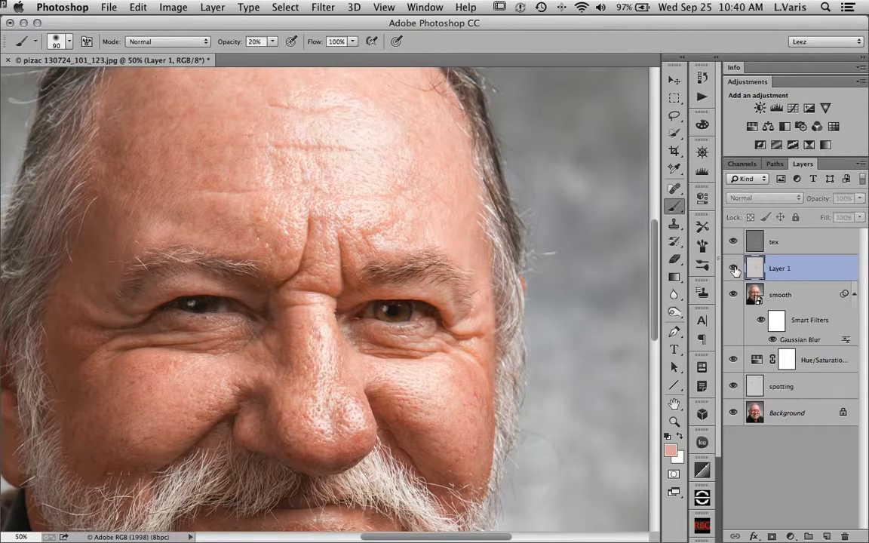
pyautogui.click(734, 270)
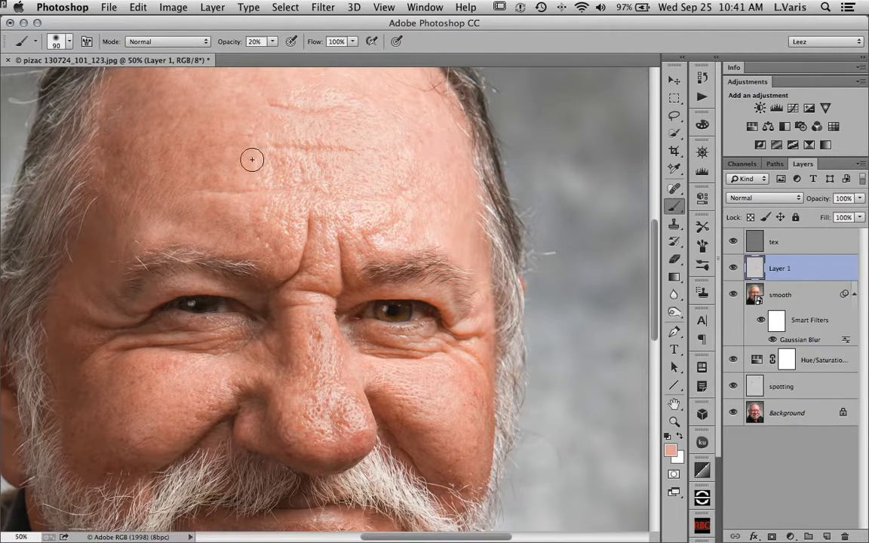
# Paint the sampled skin tone over the shiny forehead with a size 250 brush at 20% opacity
pyautogui.press(']')
pyautogui.press(']')
pyautogui.press(']')
pyautogui.press(']')
pyautogui.press(']')
pyautogui.press(']')
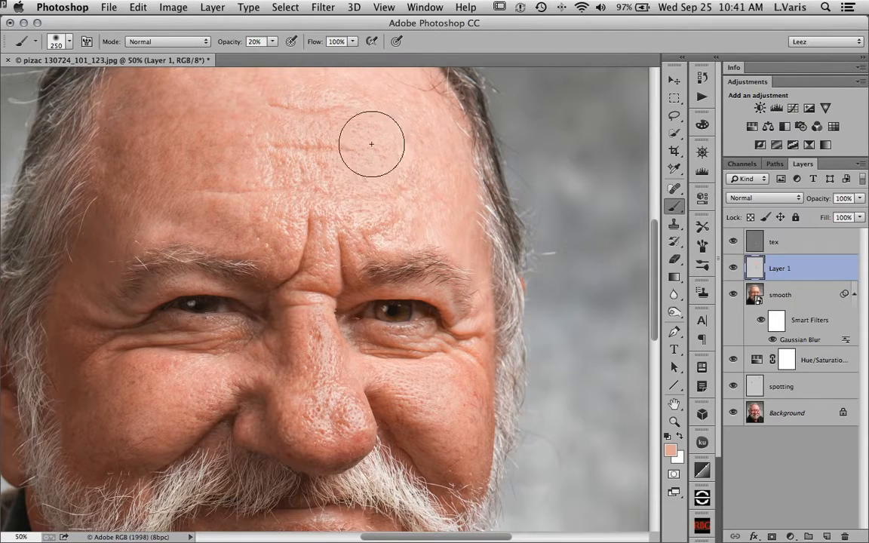
# Compare the forehead and the rest of the face with the paint layer hidden and shown
pyautogui.click(735, 270)
pyautogui.click(734, 271)
pyautogui.click(735, 270)
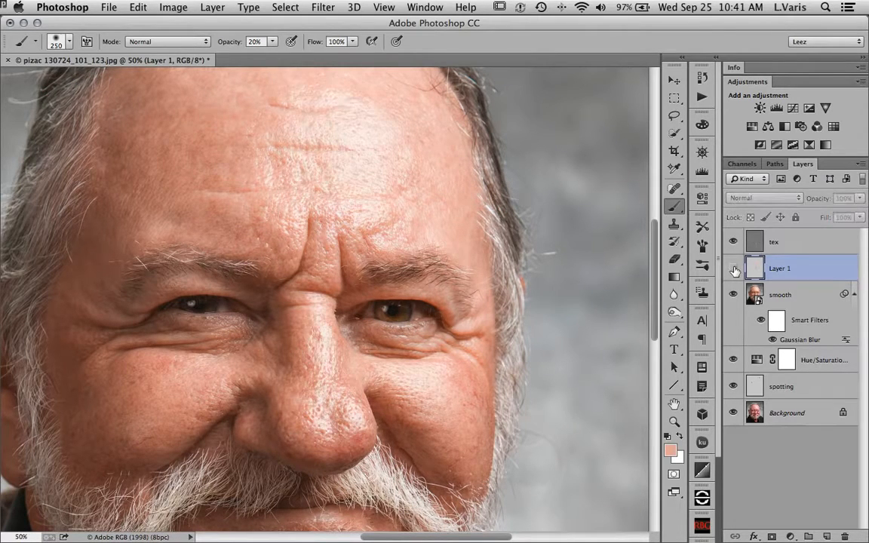
pyautogui.click(734, 270)
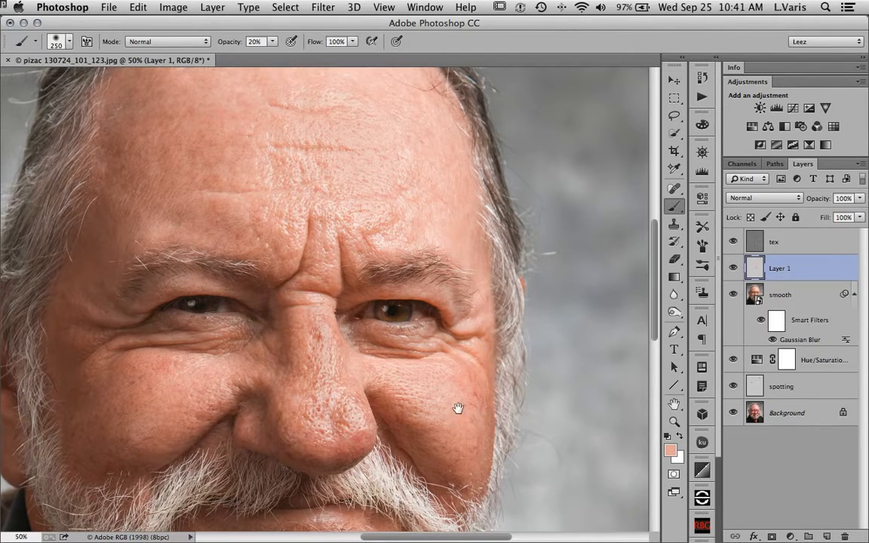
# Paint a tone sampled from the mouth over the lip area beneath the mustache with a size 60 brush at 10% opacity
pyautogui.moveTo(458, 408); pyautogui.dragTo(512, 247)
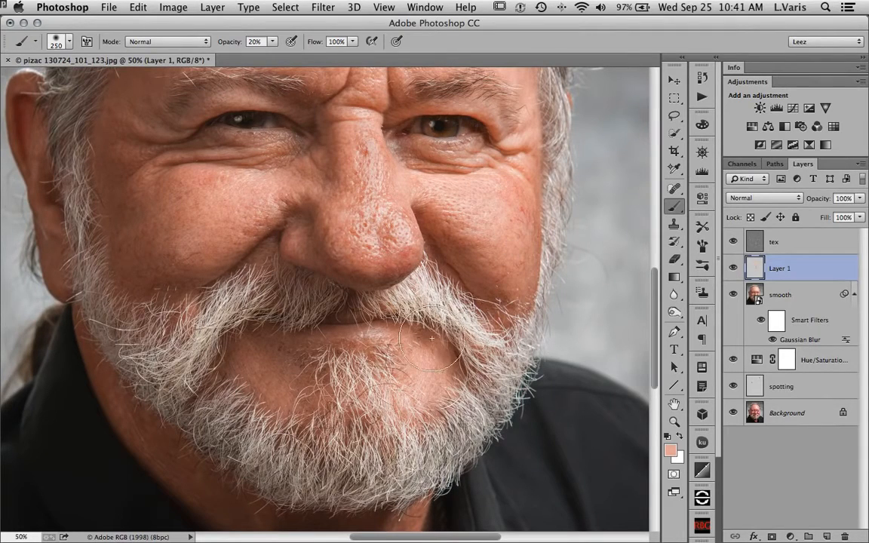
pyautogui.press('super+minus')
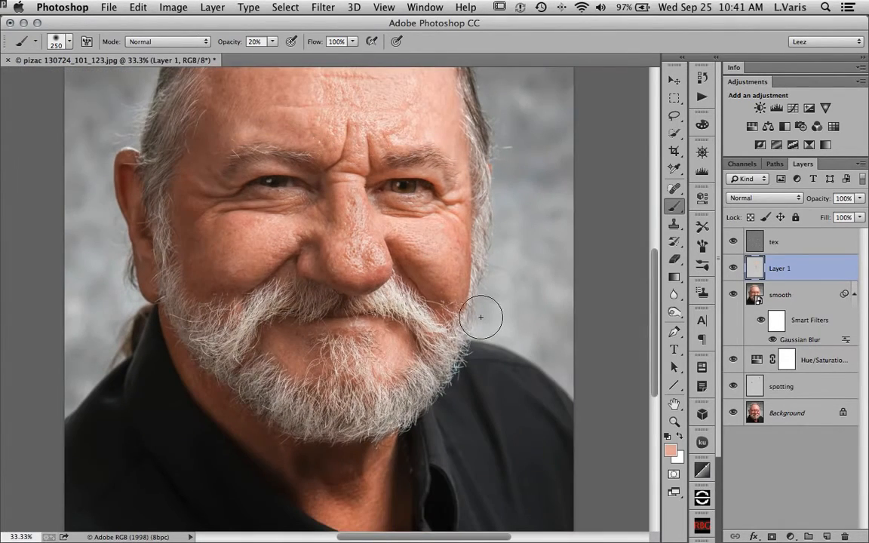
pyautogui.press('super+minus')
pyautogui.moveTo(443, 314); pyautogui.dragTo(407, 411)
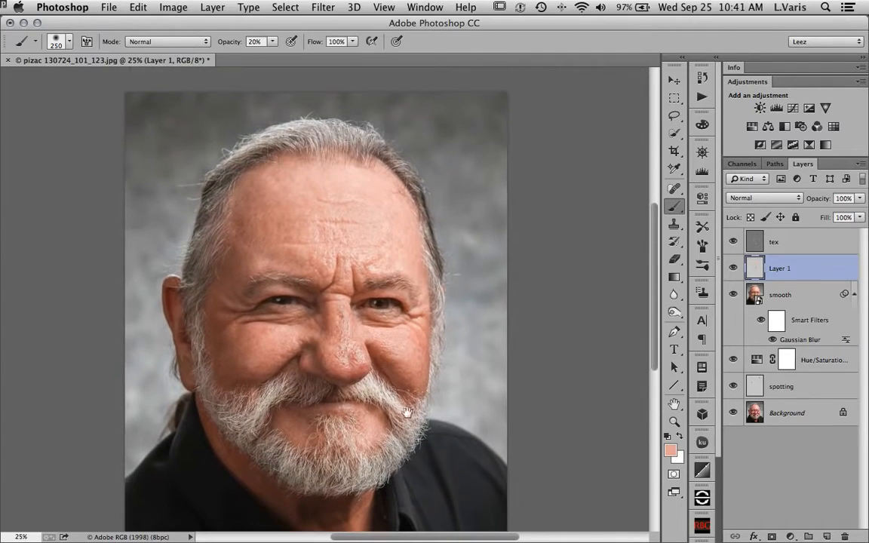
pyautogui.keyDown('super'); pyautogui.click(335, 409); pyautogui.keyUp('super')
pyautogui.keyDown('super'); pyautogui.click(334, 409); pyautogui.keyUp('super')
pyautogui.keyDown('super'); pyautogui.click(334, 408); pyautogui.keyUp('super')
pyautogui.keyDown('super'); pyautogui.click(335, 408); pyautogui.keyUp('super')
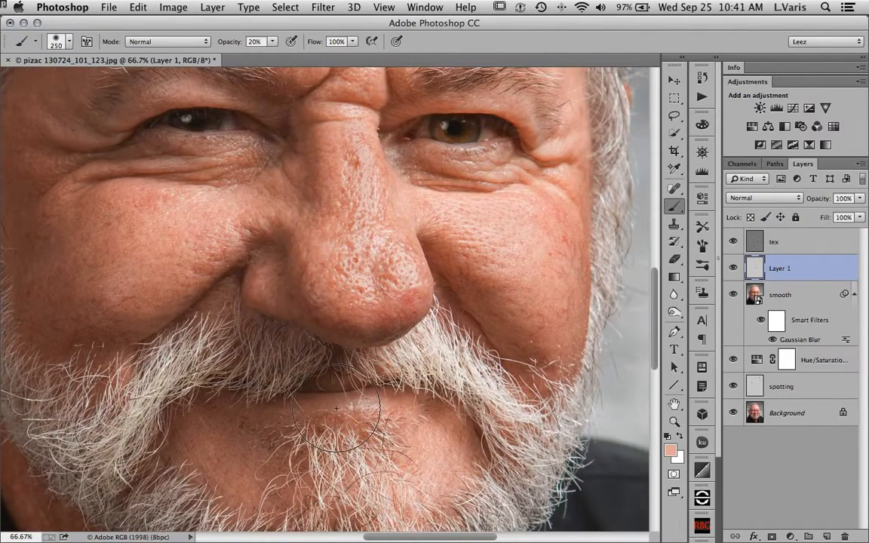
pyautogui.press('[')
pyautogui.press('[')
pyautogui.press('[')
pyautogui.press('[')
pyautogui.press('[')
pyautogui.press('[')
pyautogui.press('[')
pyautogui.press('[')
pyautogui.press('[')
pyautogui.keyDown('alt'); pyautogui.click(334, 373); pyautogui.keyUp('alt')
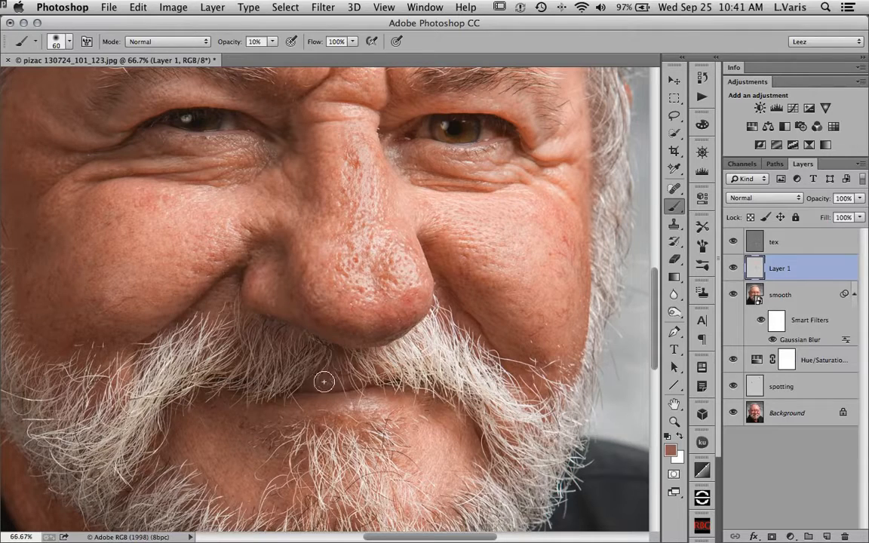
# Compare the mouth and the overall face with the paint layer hidden and shown, close up and from farther away
pyautogui.click(732, 269)
pyautogui.click(732, 268)
pyautogui.click(732, 269)
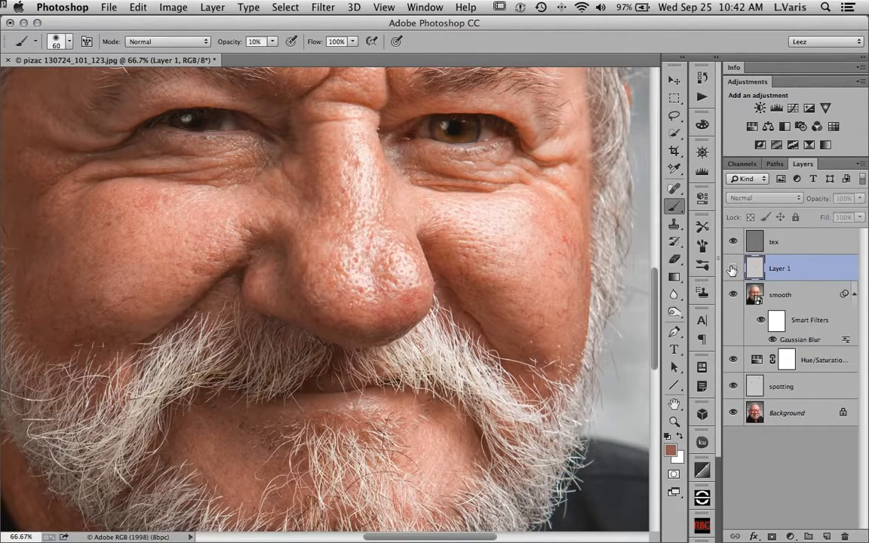
pyautogui.click(732, 268)
pyautogui.press('super+minus')
pyautogui.press('super+minus')
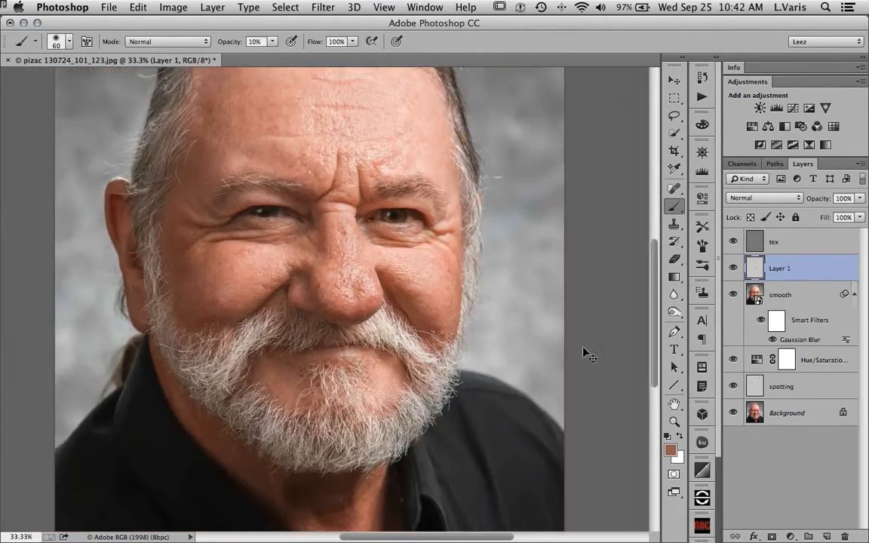
pyautogui.moveTo(411, 397); pyautogui.dragTo(406, 430)
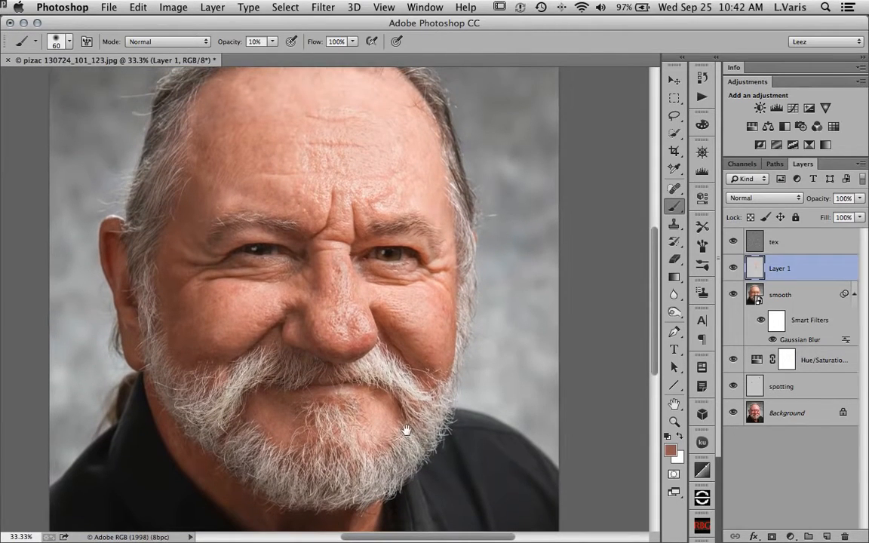
pyautogui.click(735, 268)
# Paint a dark tone sampled from the neck over the shadow below the beard with a size 125 brush at 10% opacity
pyautogui.moveTo(336, 461); pyautogui.dragTo(345, 322)
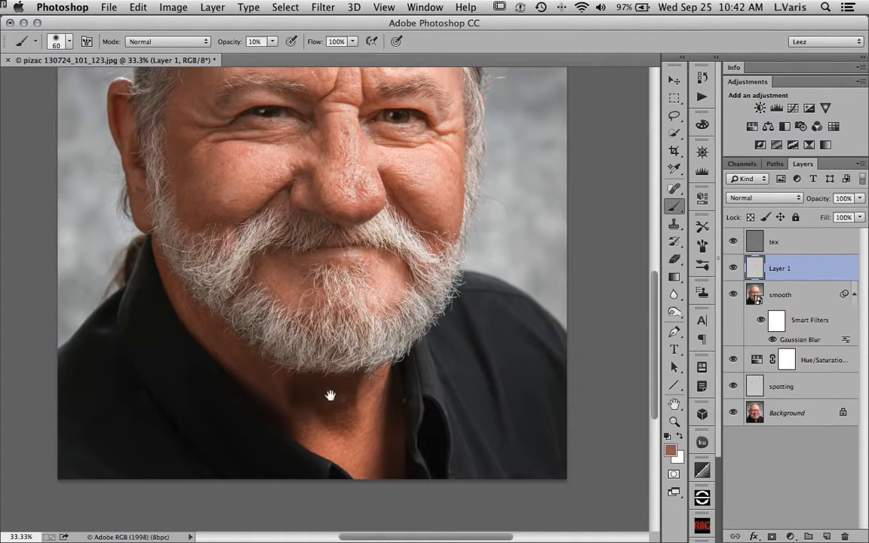
pyautogui.click(330, 397)
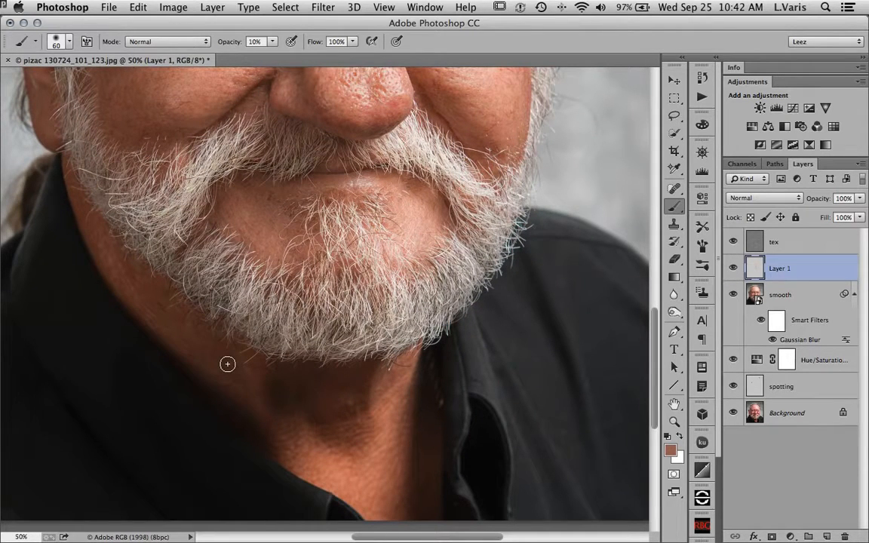
pyautogui.keyDown('alt'); pyautogui.click(205, 327); pyautogui.keyUp('alt')
pyautogui.press(']')
pyautogui.press(']')
pyautogui.press(']')
pyautogui.press(']')
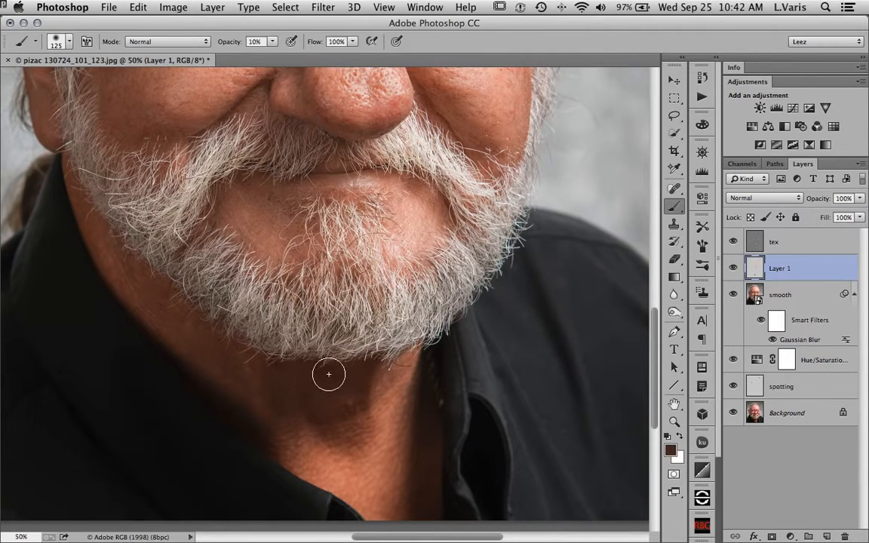
# Blend the neck below the beard with a reddish-brown tone sampled there, reducing the brush size to 100 and on to 70
pyautogui.keyDown('alt'); pyautogui.click(383, 386); pyautogui.keyUp('alt')
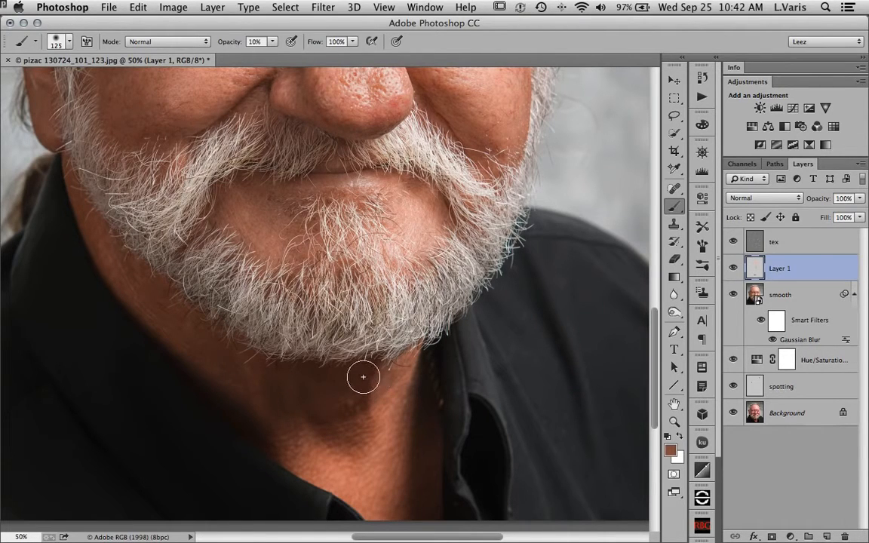
pyautogui.press('[')
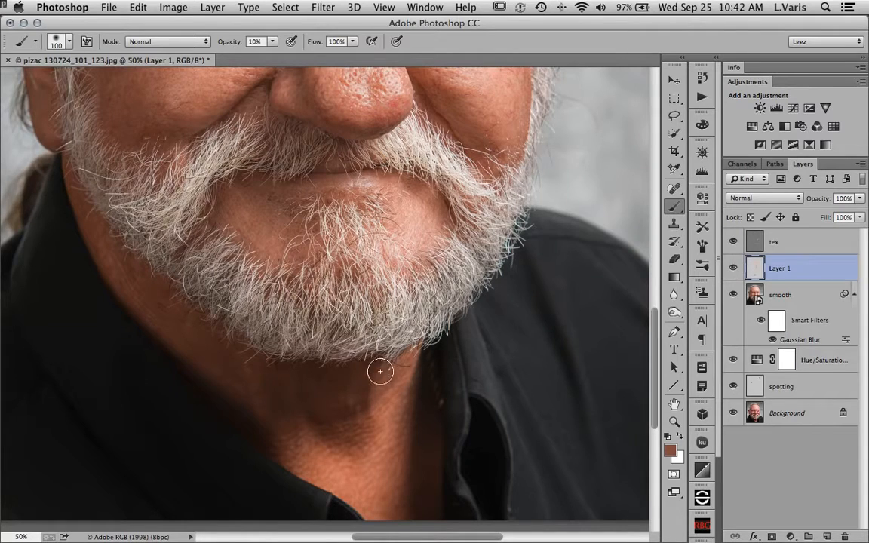
pyautogui.moveTo(370, 367)
pyautogui.mouseDown()
pyautogui.moveTo(355, 391)
pyautogui.moveTo(369, 390)
pyautogui.moveTo(366, 407)
pyautogui.moveTo(377, 412)
pyautogui.moveTo(386, 385)
pyautogui.moveTo(374, 385)
pyautogui.moveTo(387, 382)
pyautogui.moveTo(365, 386)
pyautogui.moveTo(368, 404)
pyautogui.moveTo(373, 368)
pyautogui.moveTo(360, 396)
pyautogui.moveTo(384, 375)
pyautogui.moveTo(385, 384)
pyautogui.moveTo(369, 394)
pyautogui.moveTo(347, 380)
pyautogui.moveTo(343, 439)
pyautogui.moveTo(358, 427)
pyautogui.moveTo(353, 418)
pyautogui.moveTo(354, 432)
pyautogui.moveTo(316, 429)
pyautogui.moveTo(348, 440)
pyautogui.moveTo(327, 430)
pyautogui.moveTo(353, 433)
pyautogui.moveTo(339, 422)
pyautogui.moveTo(300, 405)
pyautogui.moveTo(308, 406)
pyautogui.moveTo(326, 442)
pyautogui.moveTo(315, 413)
pyautogui.moveTo(348, 427)
pyautogui.moveTo(278, 384)
pyautogui.moveTo(287, 414)
pyautogui.moveTo(290, 406)
pyautogui.moveTo(277, 434)
pyautogui.moveTo(279, 407)
pyautogui.moveTo(304, 393)
pyautogui.mouseUp()
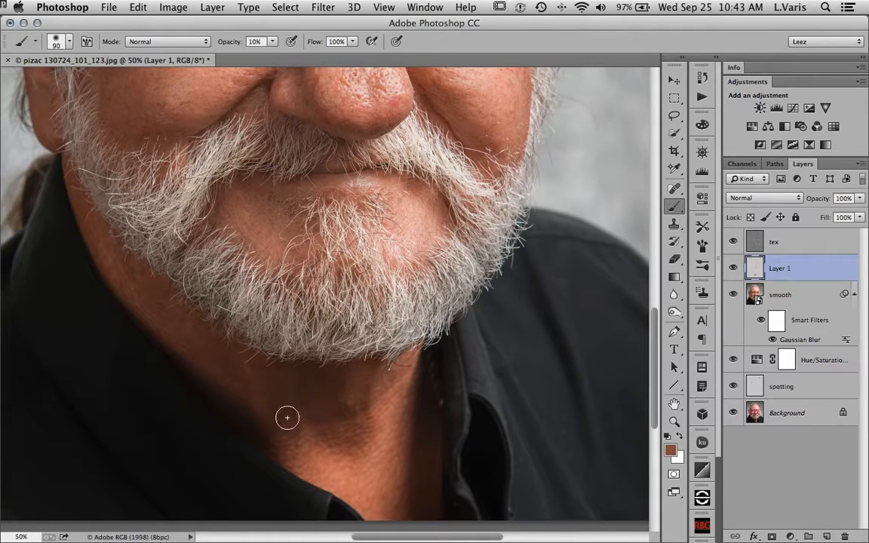
pyautogui.press('[')
pyautogui.press('[')
pyautogui.press('[')
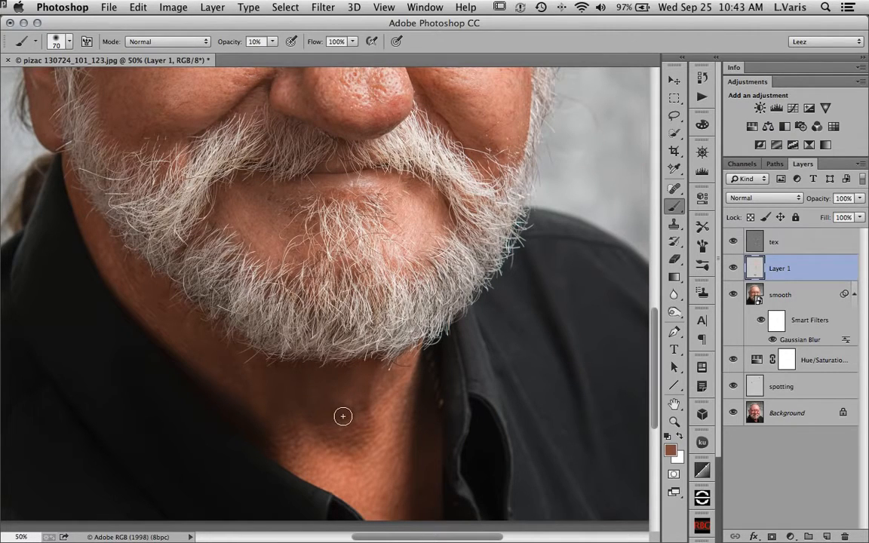
pyautogui.press('[')
pyautogui.press('[')
# Hide the tex layer, paint a dark tone sampled from the neck over its uneven shadow with a size 100 brush, and show tex again
pyautogui.click(732, 243)
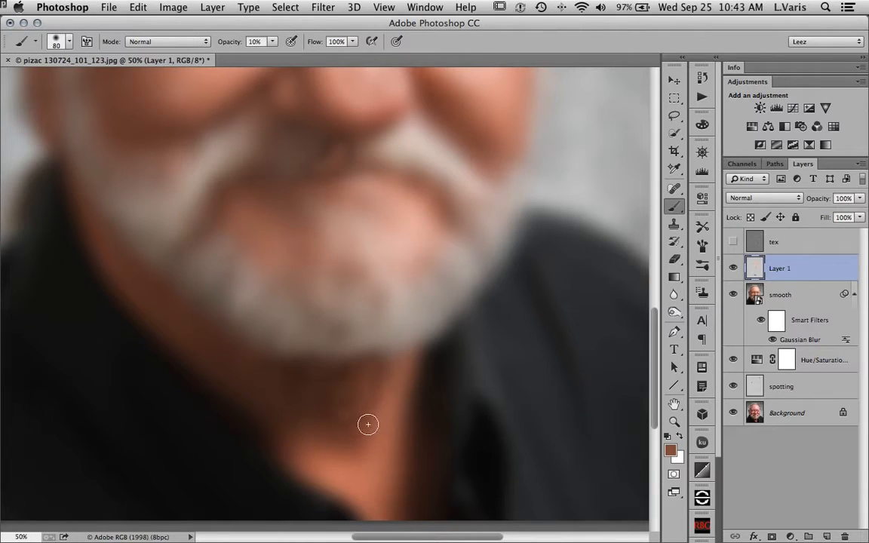
pyautogui.keyDown('alt'); pyautogui.click(310, 420); pyautogui.keyUp('alt')
pyautogui.press(']')
pyautogui.press(']')
pyautogui.click(733, 242)
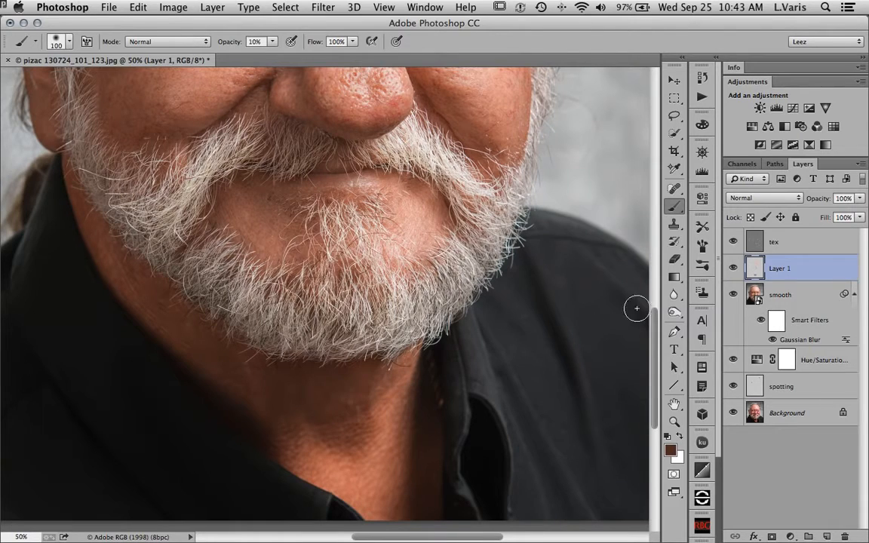
# Compare the neck with the paint layer hidden and shown, and review the whole portrait
pyautogui.click(733, 269)
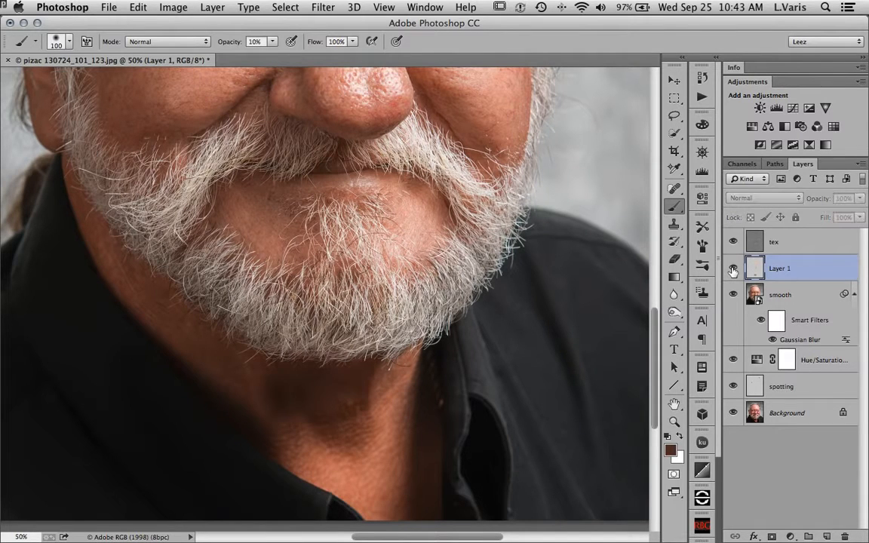
pyautogui.click(733, 269)
pyautogui.click(733, 269)
pyautogui.click(733, 270)
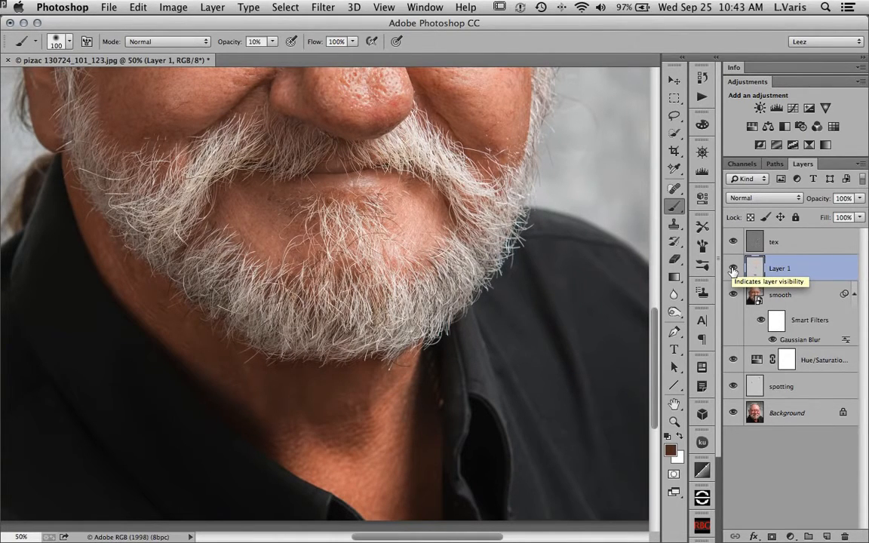
pyautogui.press('super+minus')
pyautogui.moveTo(489, 320); pyautogui.dragTo(491, 460)
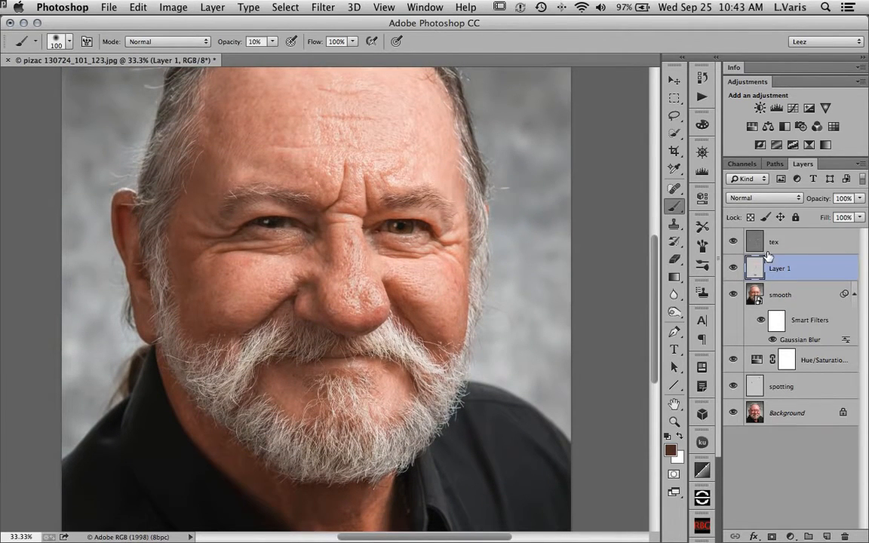
pyautogui.press('super+minus')
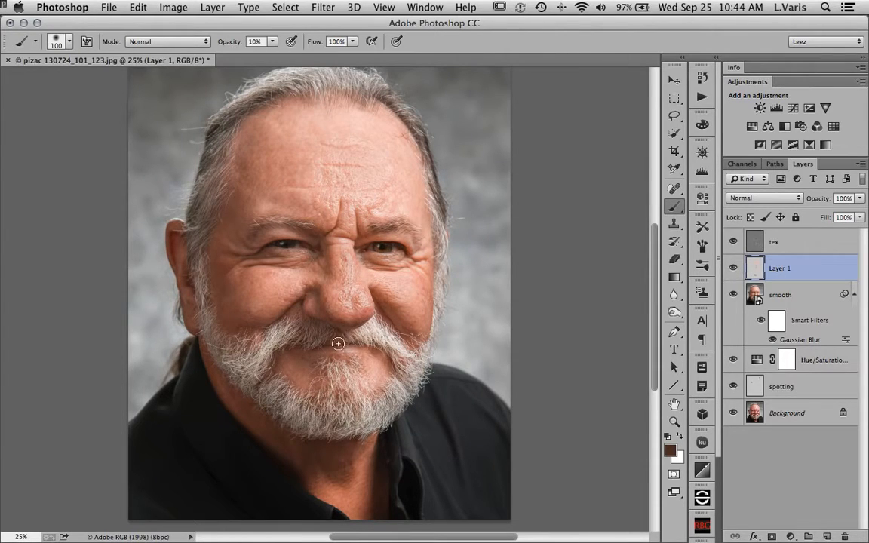
# Add a new empty layer above the tex layer and clip it to tex
pyautogui.press('super+plus')
pyautogui.press('super+plus')
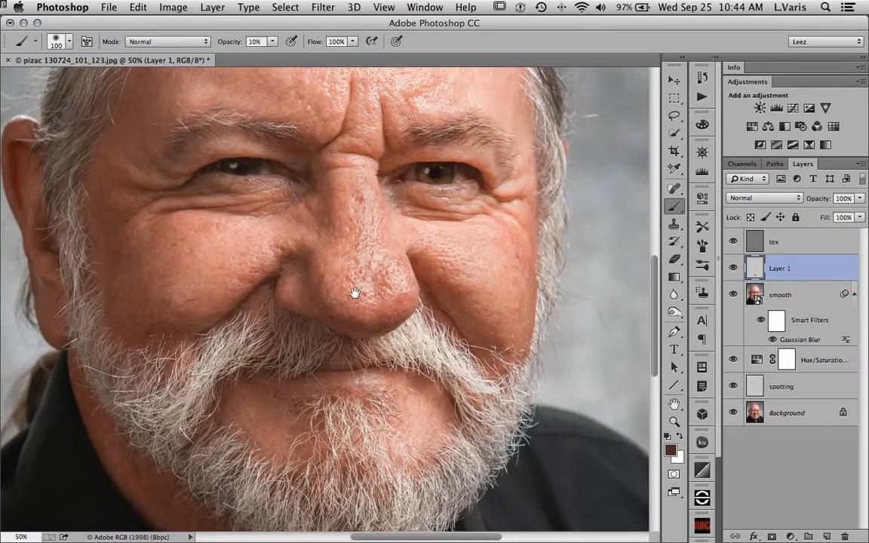
pyautogui.moveTo(355, 294); pyautogui.dragTo(346, 354)
pyautogui.keyDown('super'); pyautogui.click(312, 348); pyautogui.keyUp('super')
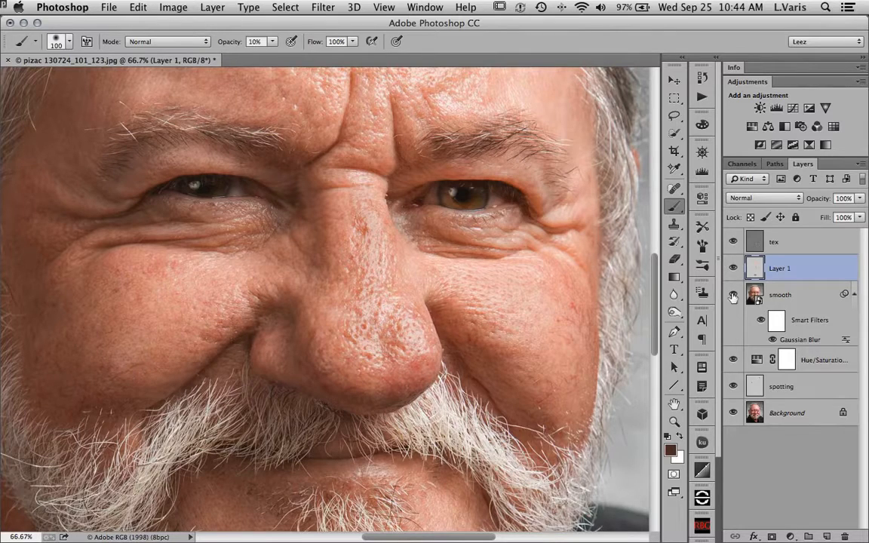
pyautogui.click(758, 242)
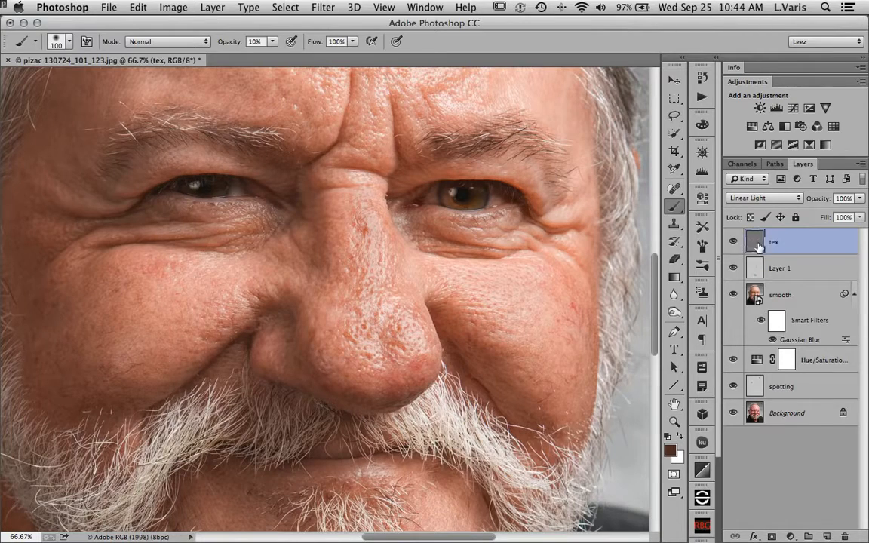
pyautogui.press('super+alt+shift+n')
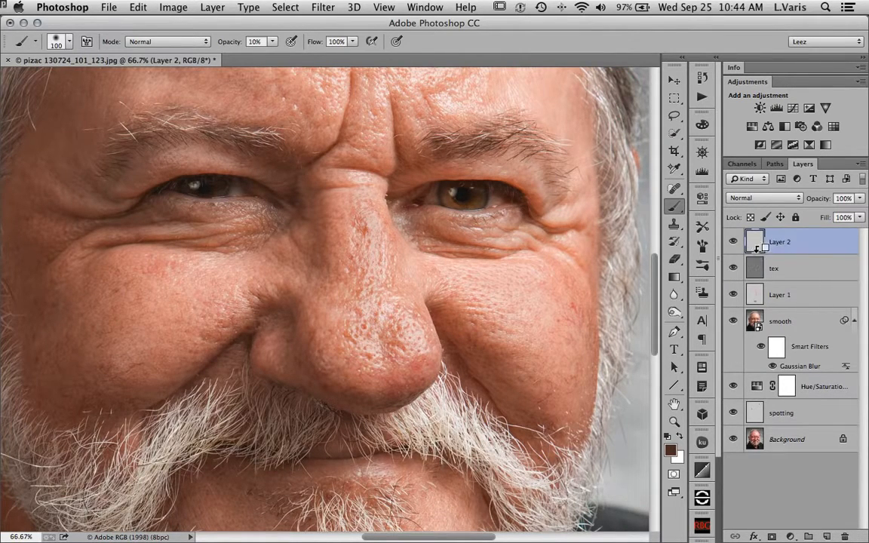
pyautogui.keyDown('alt'); pyautogui.click(755, 254); pyautogui.keyUp('alt')
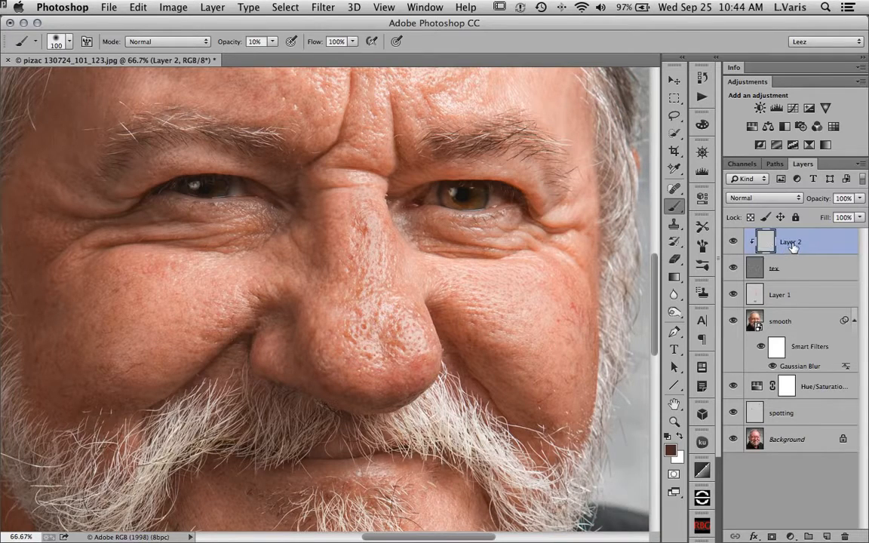
# Rename the clipped layer as ret and the paint layer between tex and smooth as re-color
pyautogui.doubleClick(791, 242)
pyautogui.write('t')
pyautogui.doubleClick(781, 297)
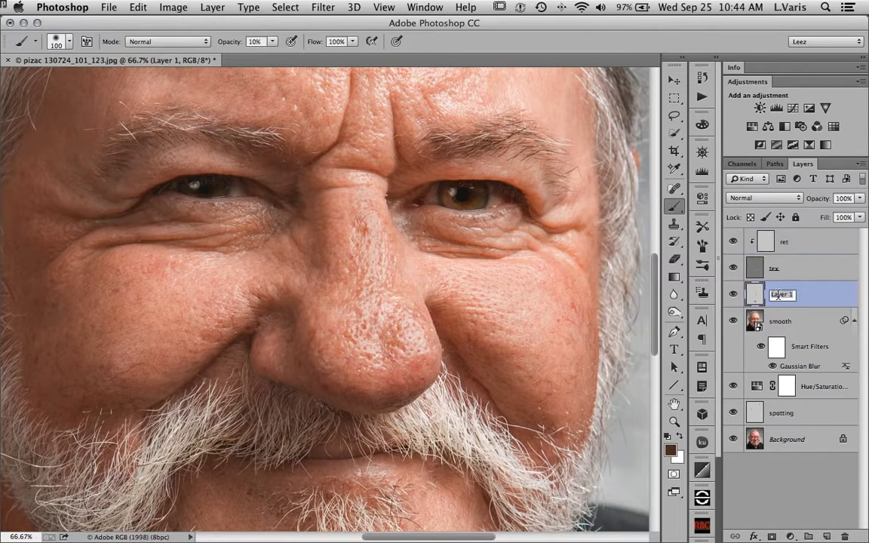
pyautogui.write('lor')
pyautogui.press('Return')
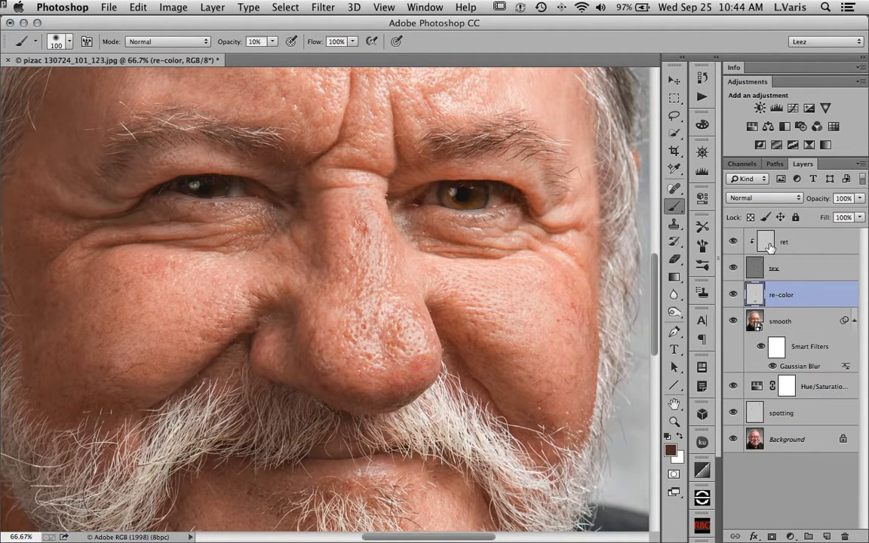
# Set the ret layer's blend mode to Soft Light and lower the brush opacity to 5%
pyautogui.click(769, 247)
pyautogui.click(766, 200)
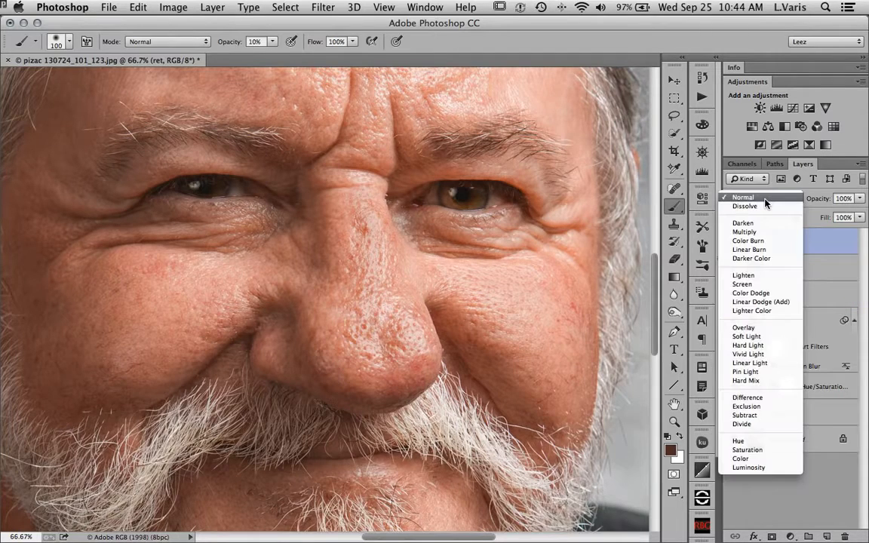
pyautogui.click(766, 336)
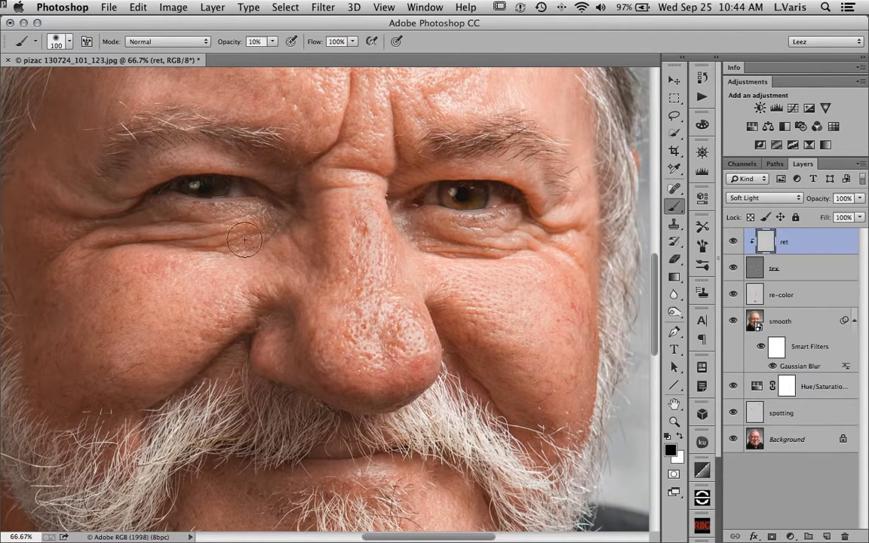
pyautogui.click(274, 42)
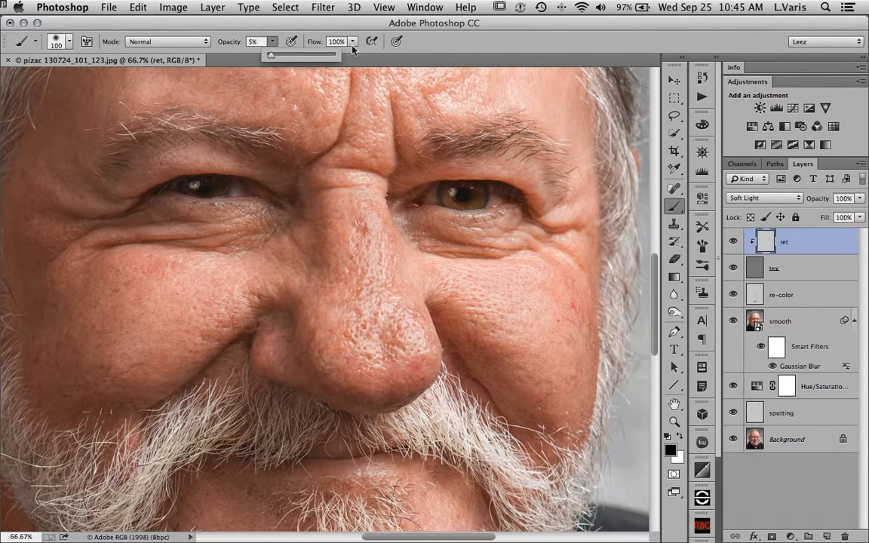
pyautogui.click(445, 38)
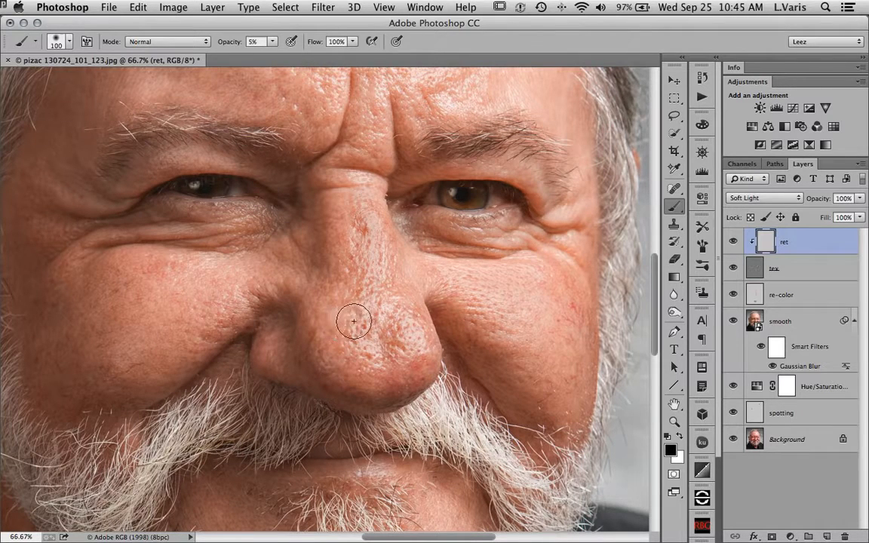
# Lighten the dark spots and pores on the nose with a white size 9 brush, and compare with ret hidden and shown
pyautogui.press('[')
pyautogui.press('[')
pyautogui.press('[')
pyautogui.press('[')
pyautogui.press('[')
pyautogui.press('[')
pyautogui.press('[')
pyautogui.press('x')
pyautogui.keyDown('super'); pyautogui.click(352, 276); pyautogui.keyUp('super')
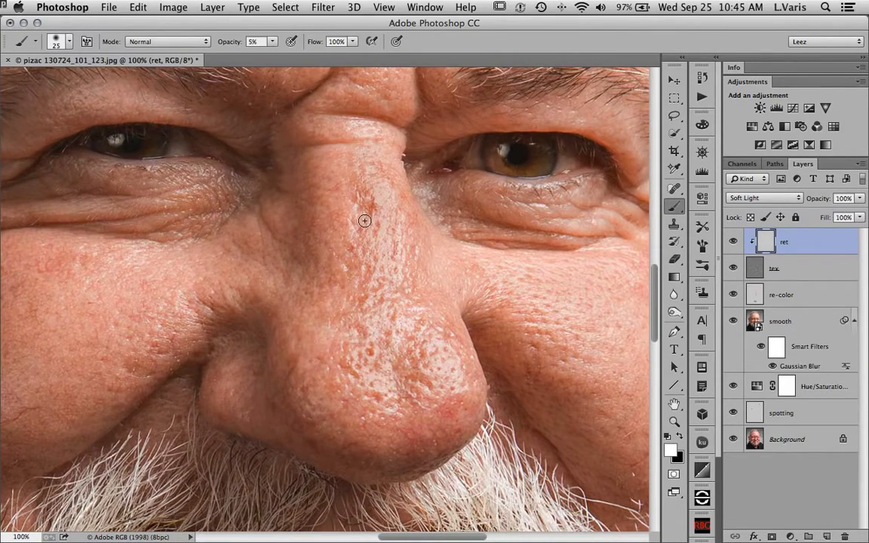
pyautogui.press('[')
pyautogui.press('[')
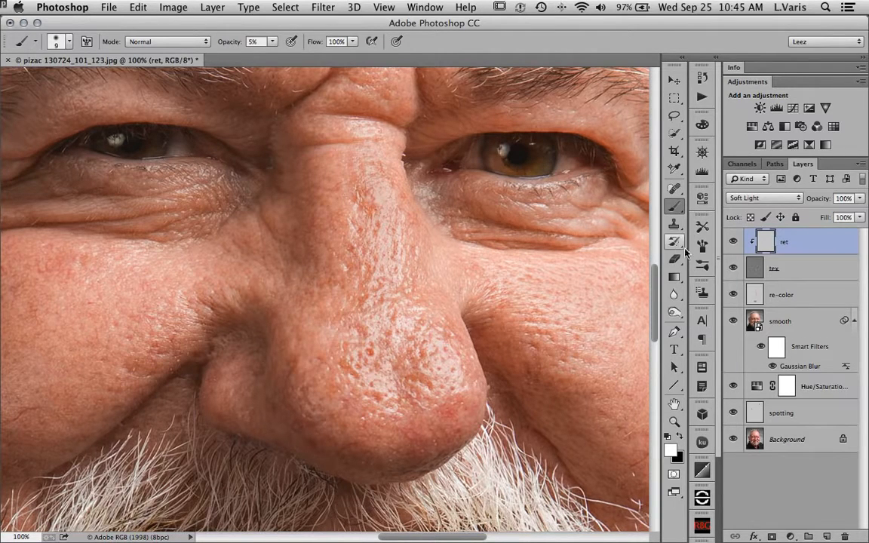
pyautogui.click(733, 243)
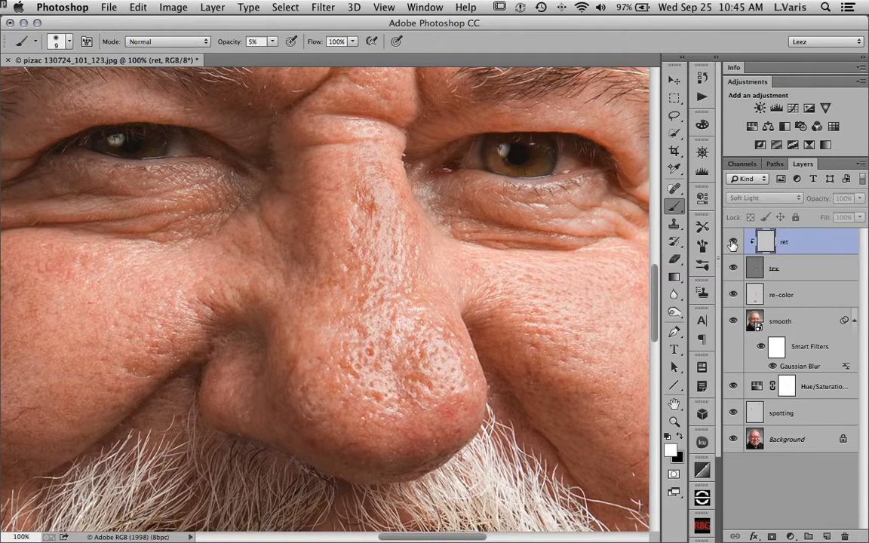
pyautogui.click(733, 242)
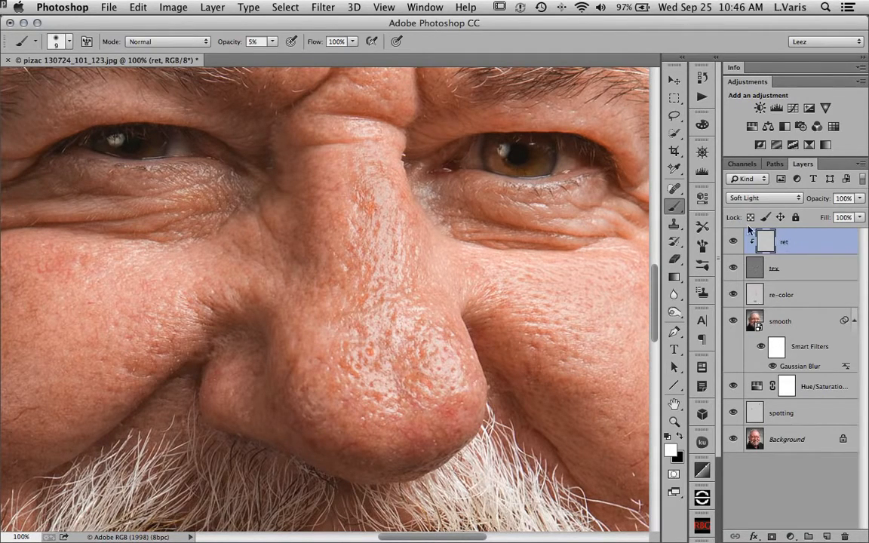
pyautogui.click(733, 242)
pyautogui.click(733, 241)
# Lighten the fine red veins on the lower cheek above the mustache with a size 2 white brush, and compare with ret hidden and shown
pyautogui.moveTo(74, 401); pyautogui.dragTo(266, 387)
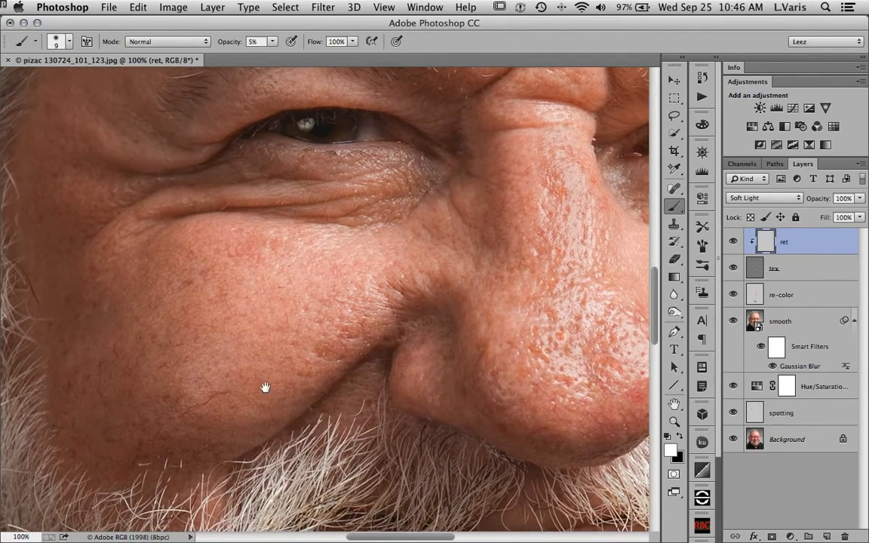
pyautogui.keyDown('ctrl'); pyautogui.click(186, 407); pyautogui.keyUp('ctrl')
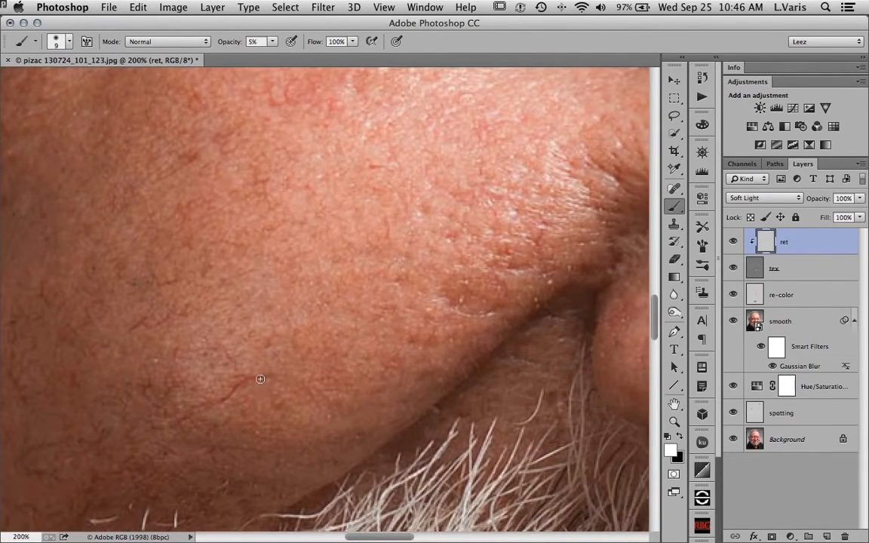
pyautogui.press('[')
pyautogui.press('[')
pyautogui.press('[')
pyautogui.click(733, 241)
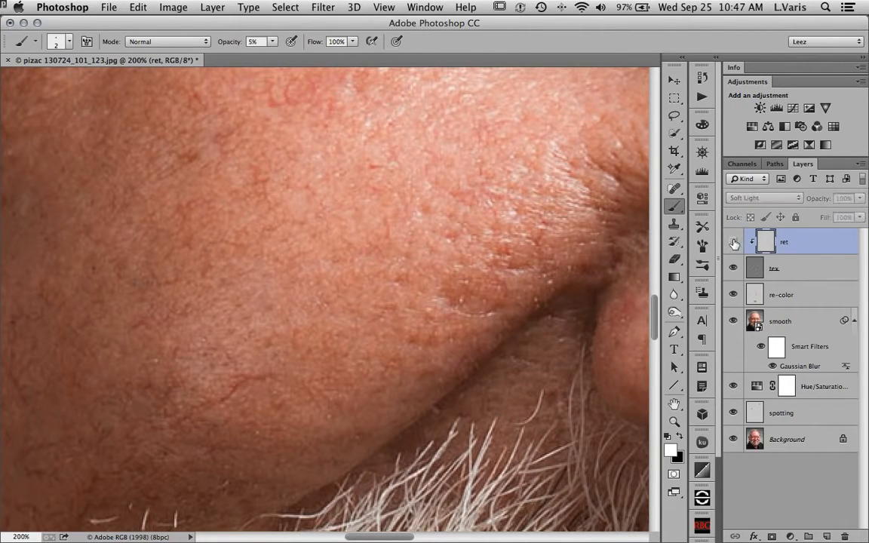
pyautogui.click(733, 242)
pyautogui.click(734, 241)
pyautogui.click(734, 241)
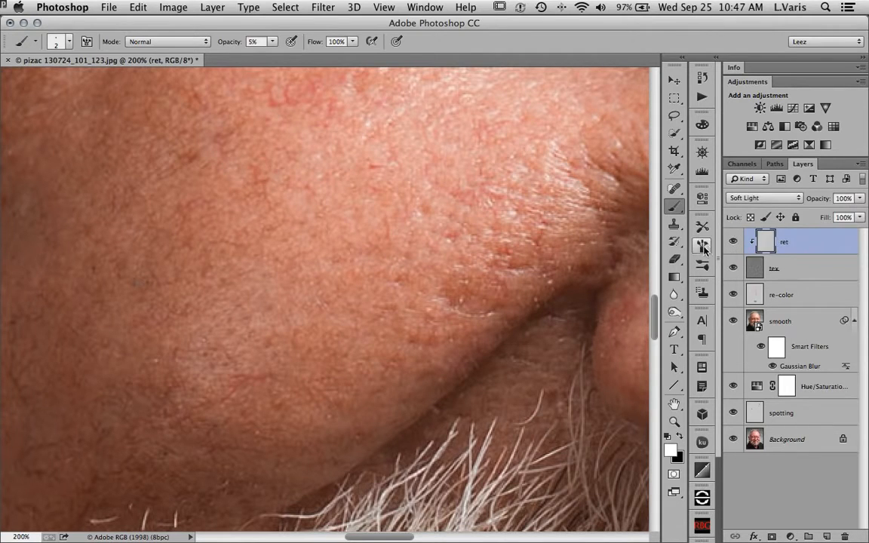
# Review the retouched cheek, nose and eye areas, and the face as a whole
pyautogui.press('super+minus')
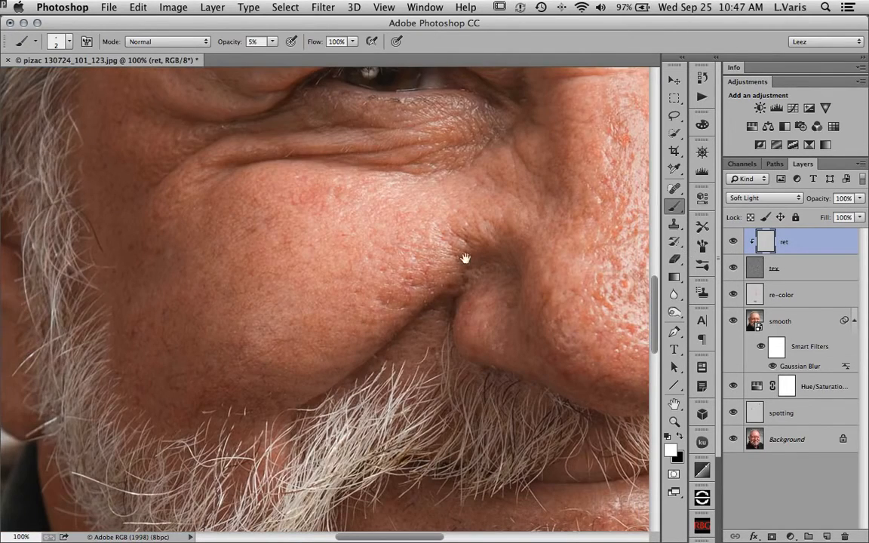
pyautogui.moveTo(466, 258); pyautogui.dragTo(236, 365)
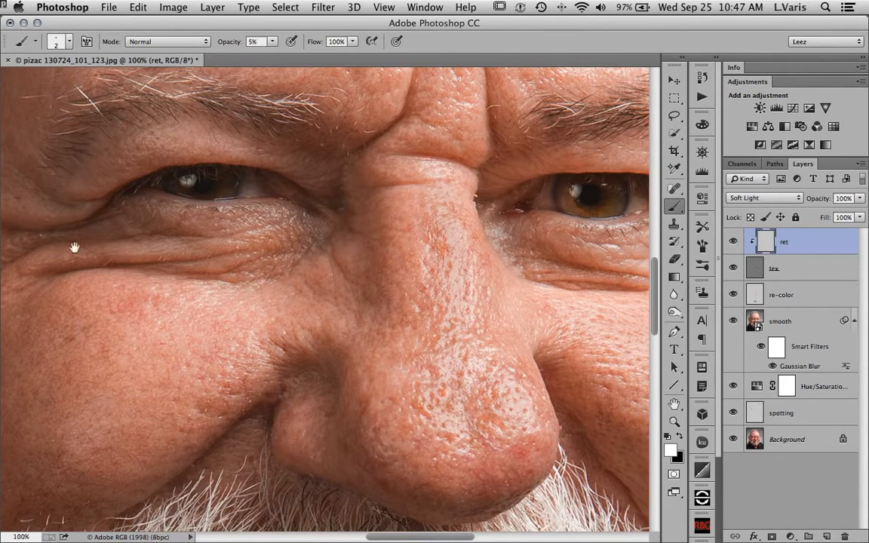
pyautogui.moveTo(548, 270); pyautogui.dragTo(454, 298)
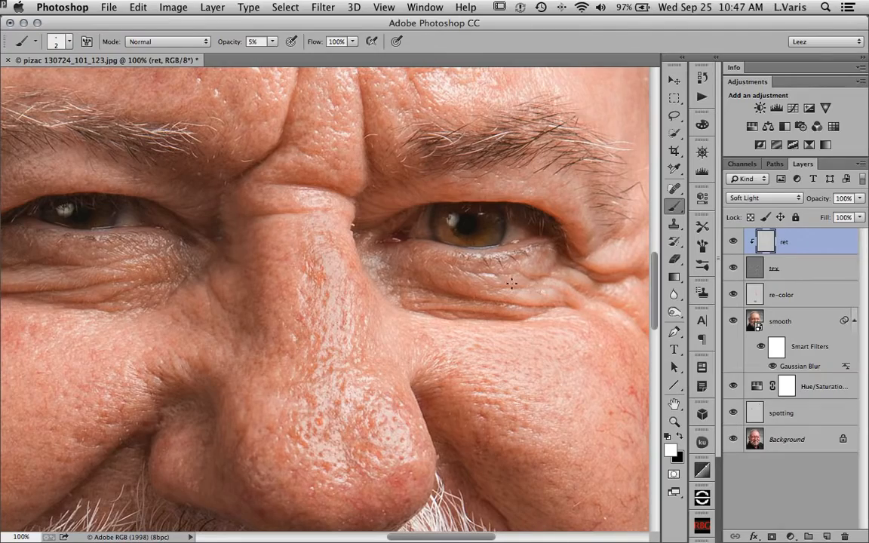
pyautogui.press('super+minus')
pyautogui.press('super+minus')
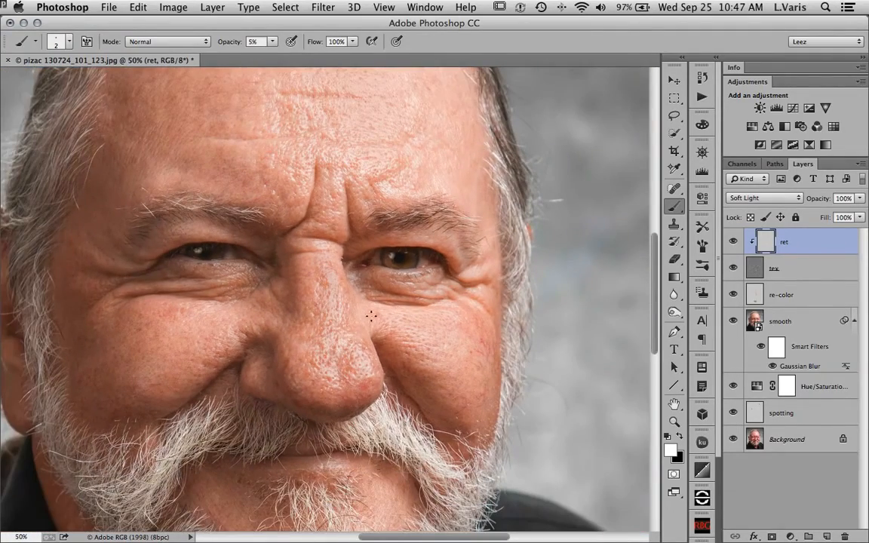
pyautogui.moveTo(343, 343); pyautogui.dragTo(403, 317)
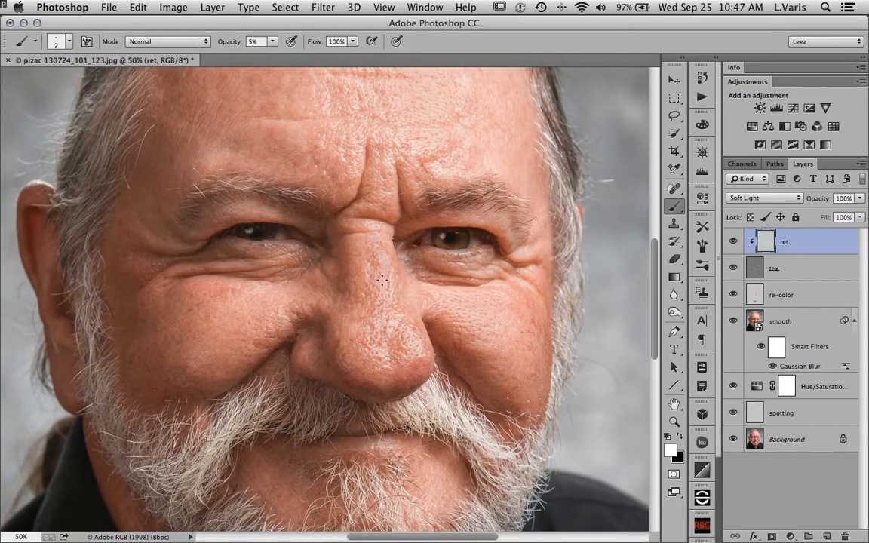
# Brighten the eye catchlights with a size 15 white brush at 20% opacity, and compare with the ret layer hidden and shown
pyautogui.click(272, 252)
pyautogui.click(273, 260)
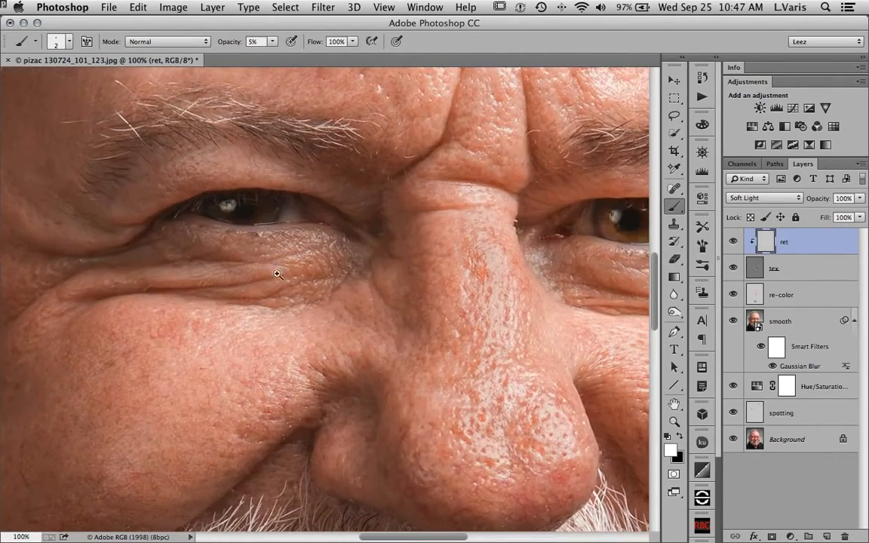
pyautogui.moveTo(505, 322); pyautogui.dragTo(420, 353)
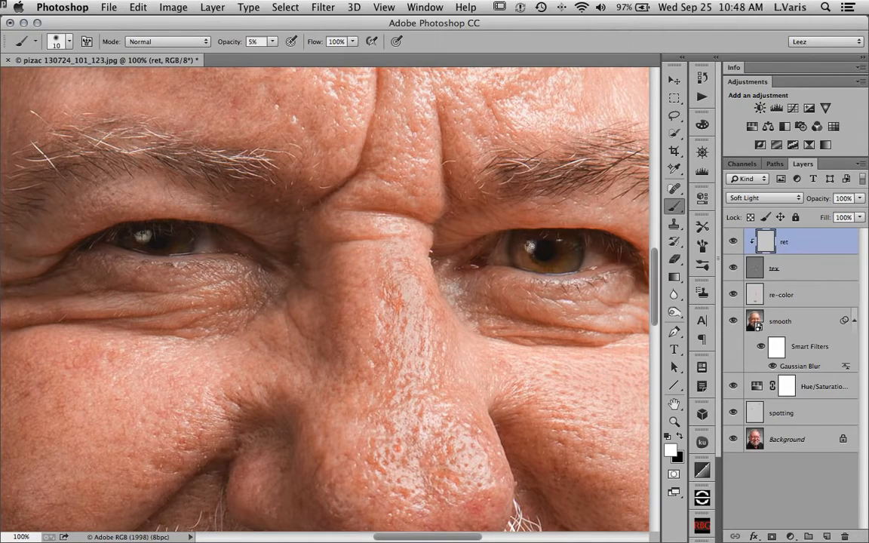
pyautogui.press(']')
pyautogui.press(']')
pyautogui.press(']')
pyautogui.click(143, 236)
pyautogui.click(144, 236)
pyautogui.click(143, 236)
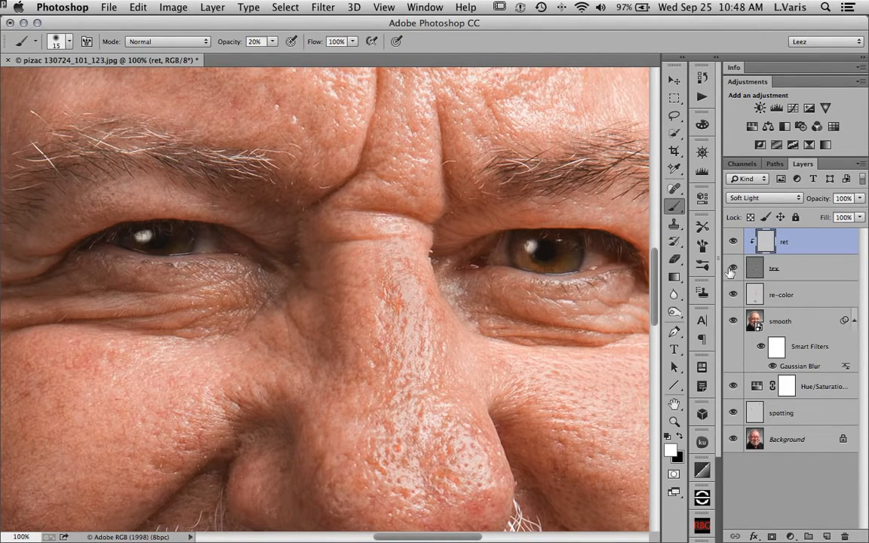
pyautogui.click(733, 242)
pyautogui.click(734, 242)
# Lighten the irises and eye whites with a size 30 white brush at 10% opacity, and check the result on the full face
pyautogui.press(']')
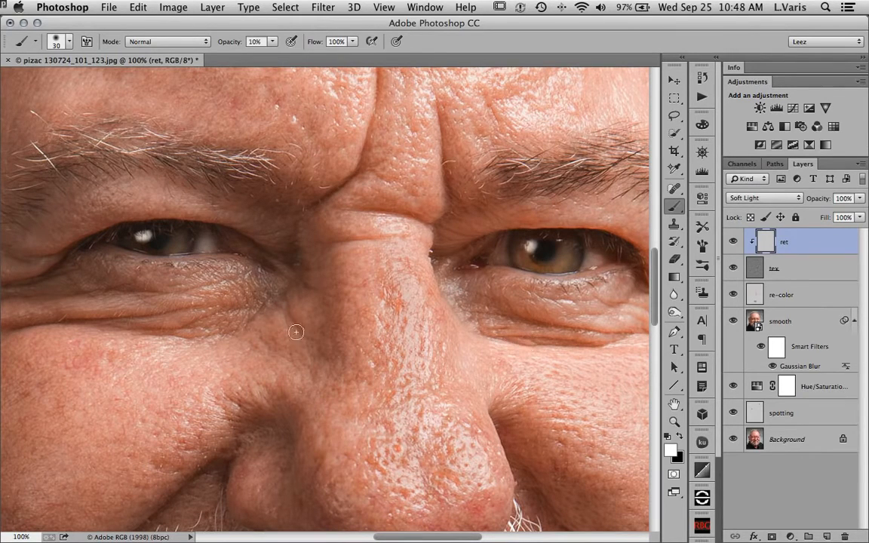
pyautogui.press('super+minus')
pyautogui.press('super+minus')
pyautogui.press('super+minus')
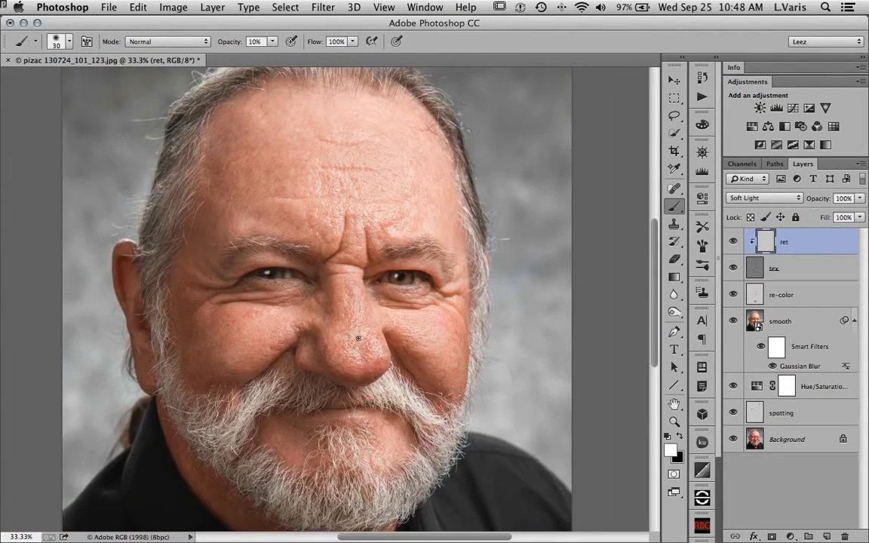
# Compare the whole retouched portrait with the Background layer alone and with the re-color layer hidden and shown
pyautogui.scroll(-5, 370, 316)
pyautogui.hscroll(-3, 369, 315)
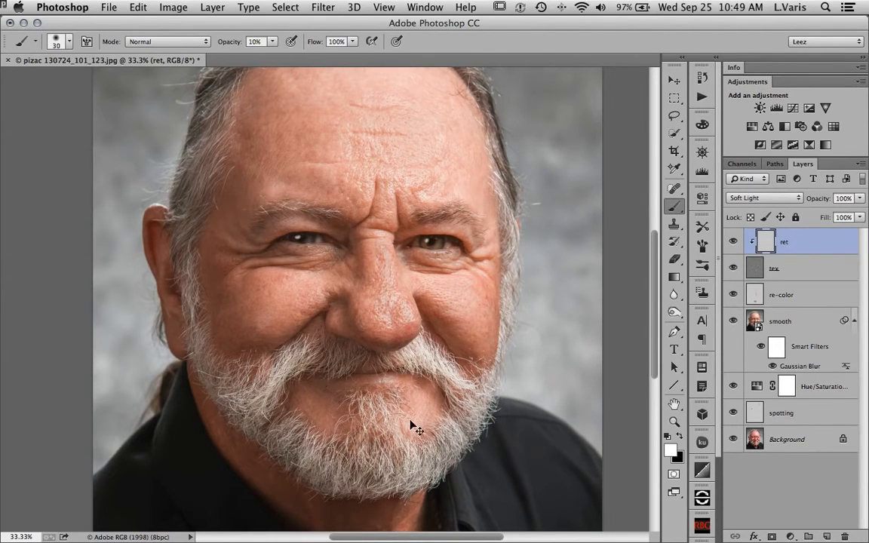
pyautogui.press('super+minus')
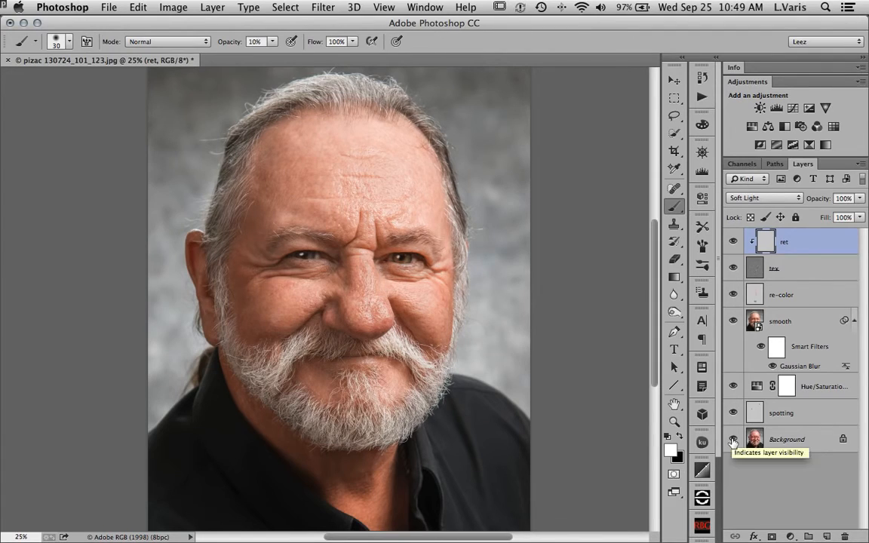
pyautogui.keyDown('alt'); pyautogui.click(733, 443); pyautogui.keyUp('alt')
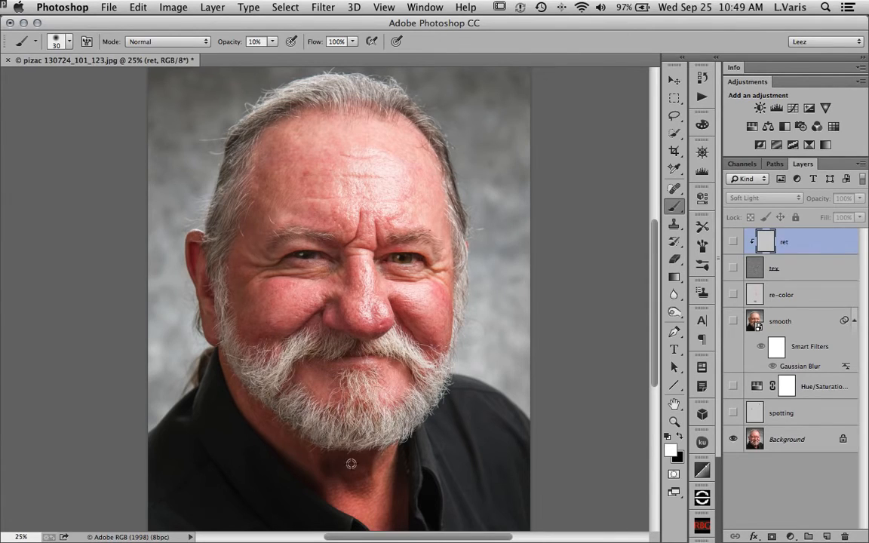
pyautogui.keyDown('alt'); pyautogui.click(732, 441); pyautogui.keyUp('alt')
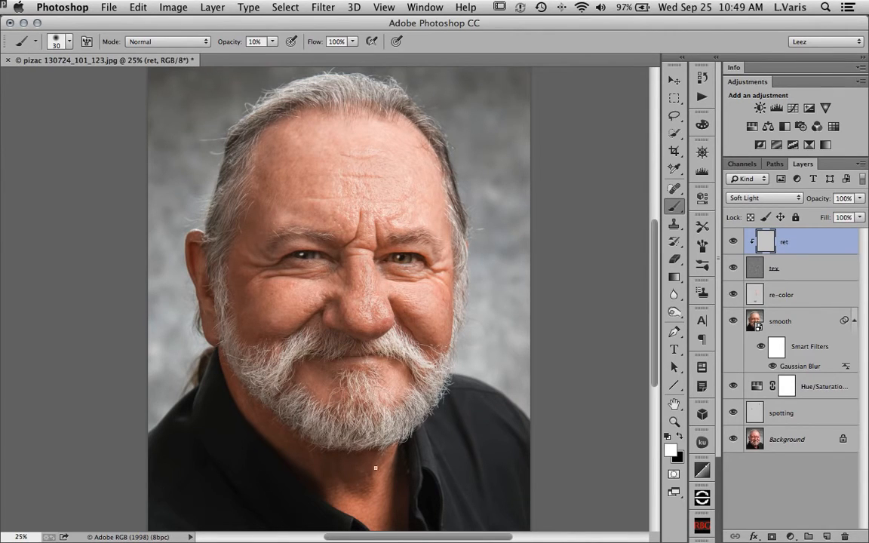
pyautogui.click(734, 295)
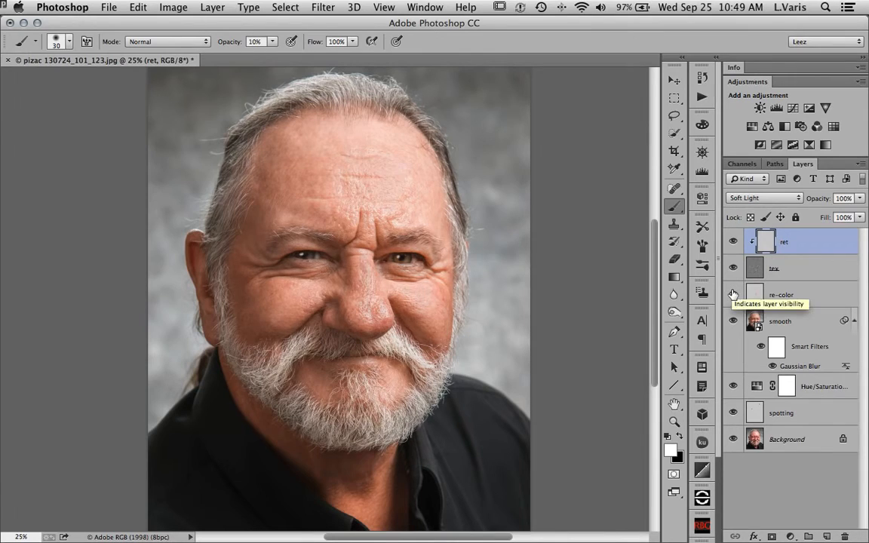
pyautogui.click(734, 295)
pyautogui.click(733, 295)
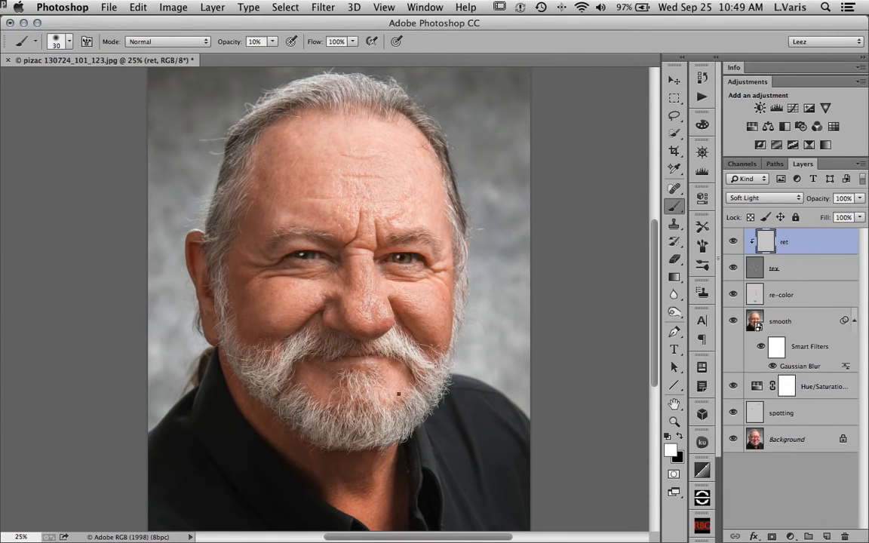
pyautogui.moveTo(390, 382); pyautogui.dragTo(388, 415)
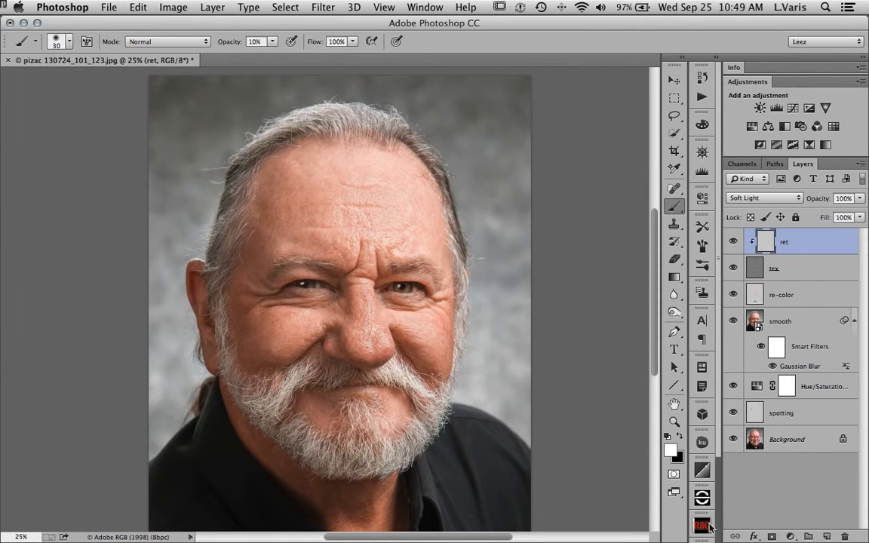
# Add a new layer on top and darken the portrait's right edge with a black-to-transparent linear gradient at 20% opacity, fading inward
pyautogui.click(827, 537)
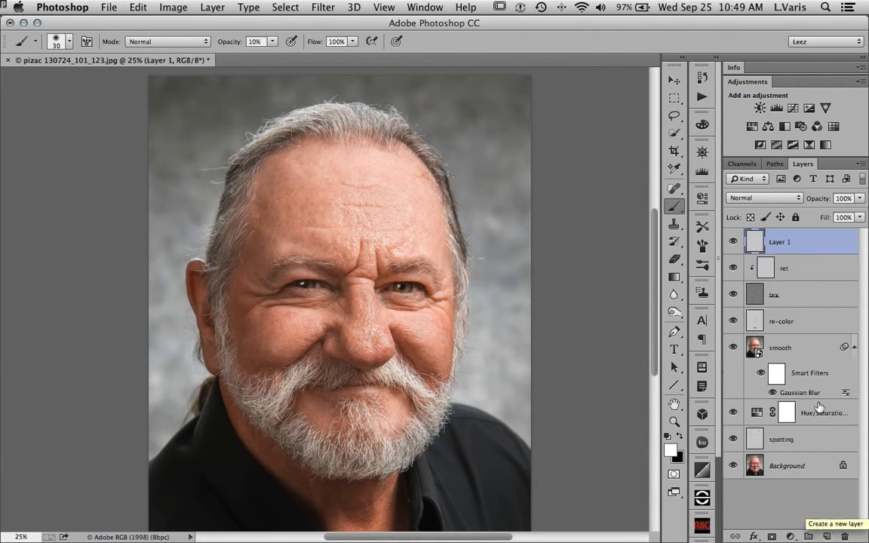
pyautogui.click(681, 434)
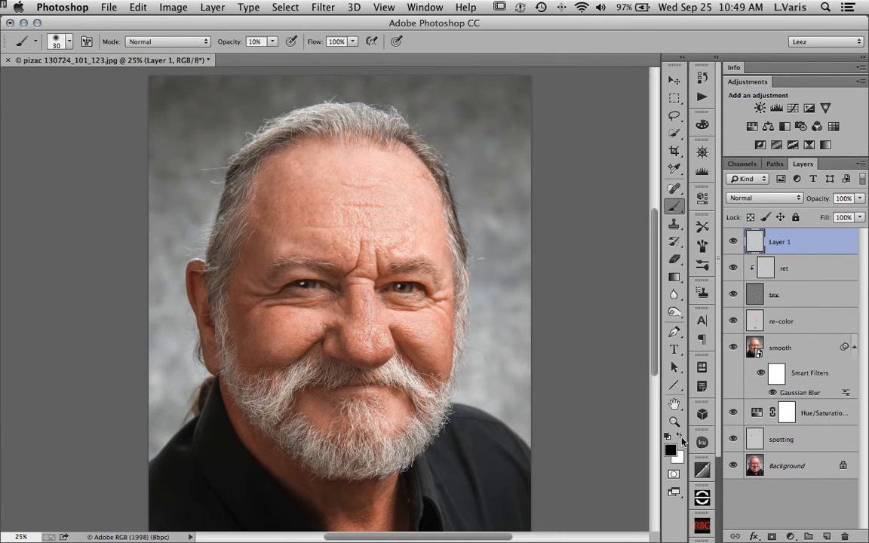
pyautogui.click(676, 278)
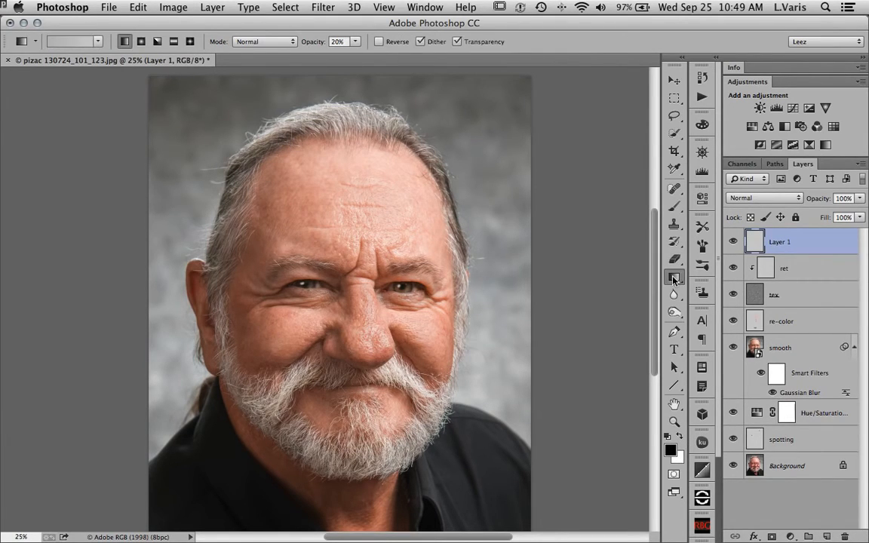
pyautogui.click(97, 43)
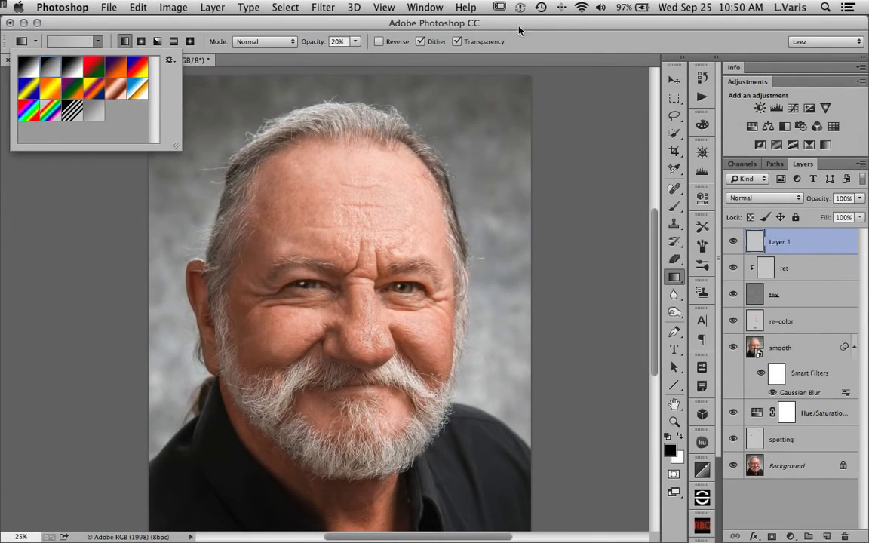
pyautogui.click(525, 35)
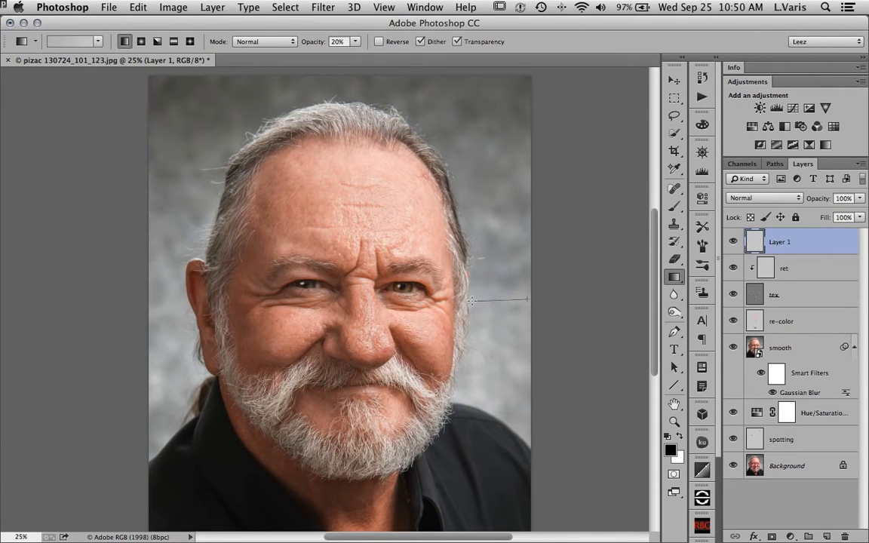
pyautogui.moveTo(472, 300); pyautogui.dragTo(381, 300)
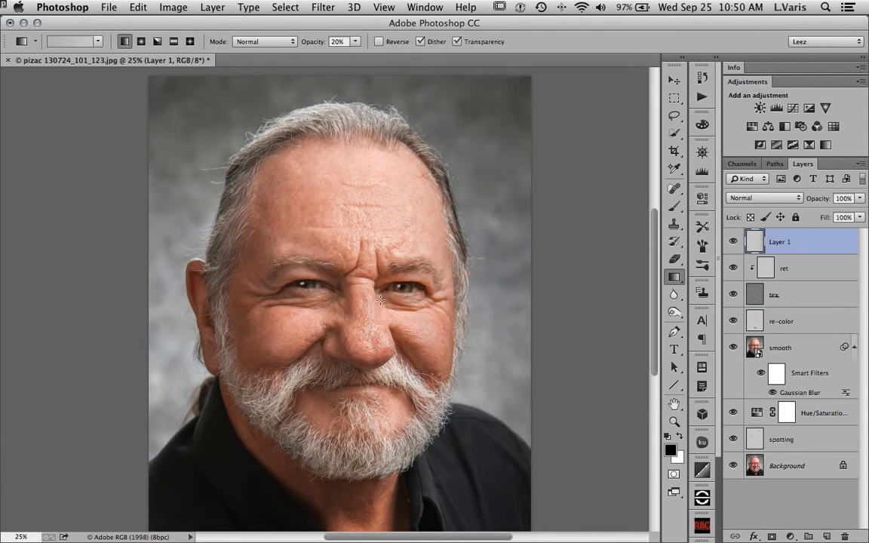
# Darken the left, top and right edges and both lower corners of the backdrop with inward-fading black gradients at 20% opacity on Layer 1
pyautogui.moveTo(153, 304); pyautogui.dragTo(313, 307)
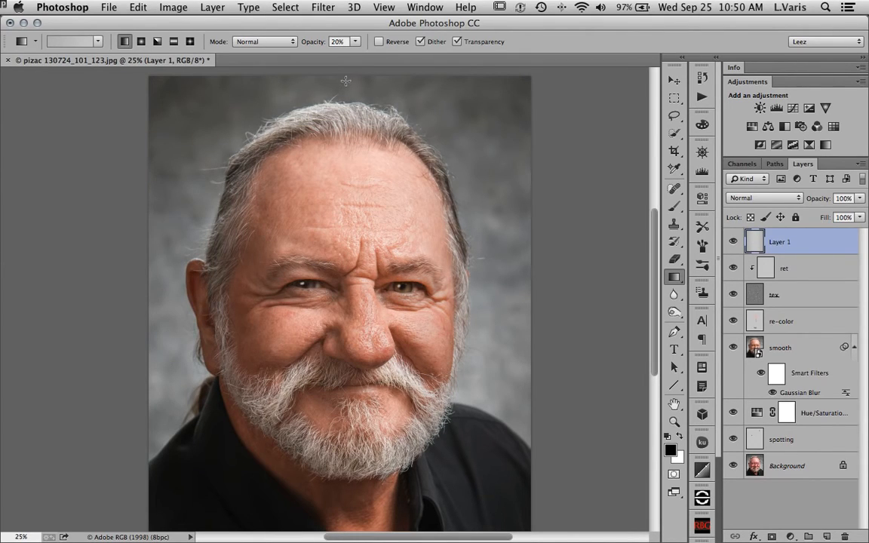
pyautogui.moveTo(312, 76); pyautogui.dragTo(297, 204)
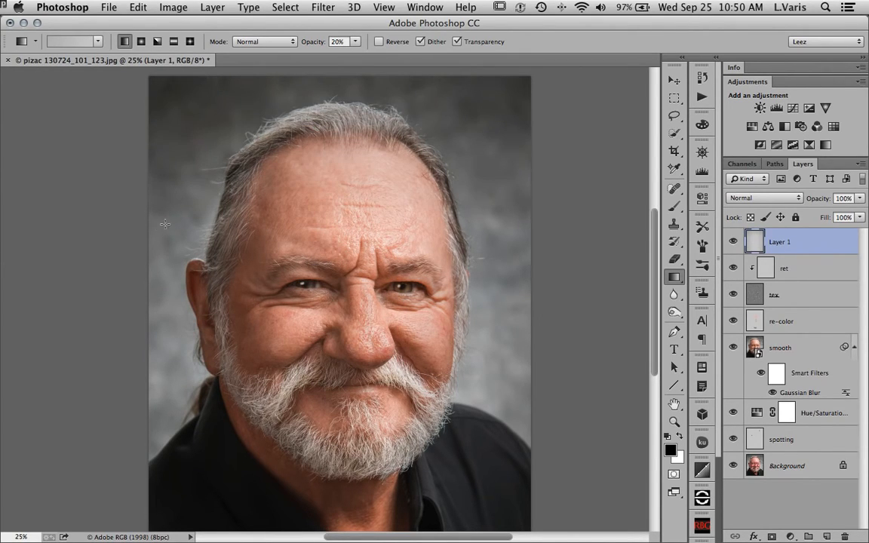
pyautogui.moveTo(166, 233); pyautogui.dragTo(240, 250)
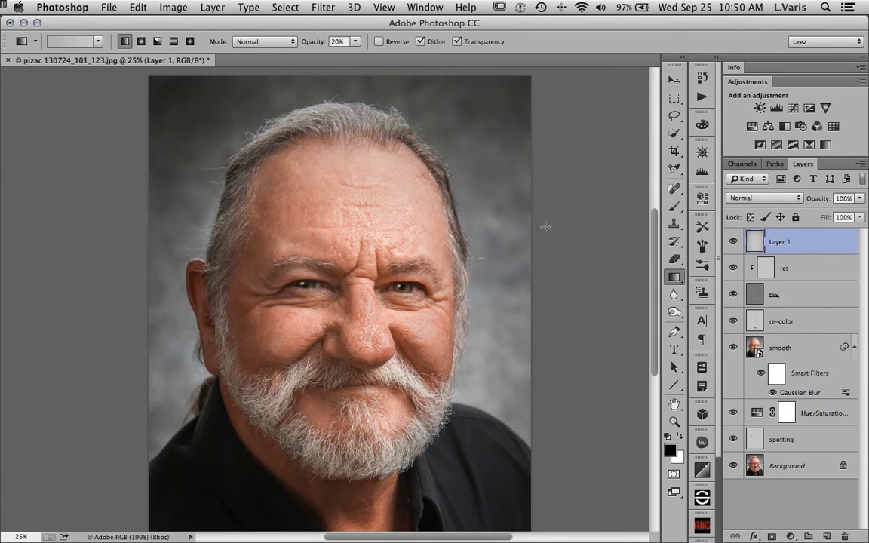
pyautogui.moveTo(525, 228); pyautogui.dragTo(405, 218)
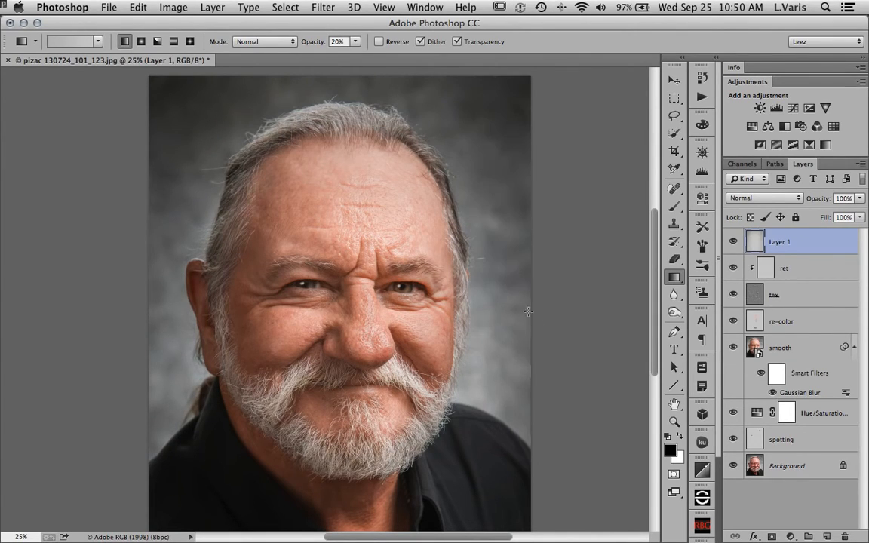
pyautogui.moveTo(463, 358); pyautogui.dragTo(423, 371)
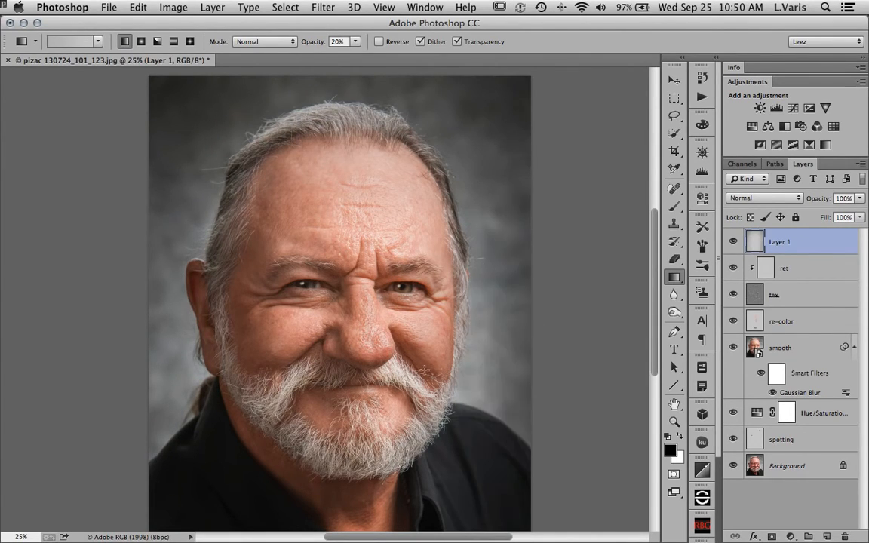
pyautogui.moveTo(166, 410); pyautogui.dragTo(206, 343)
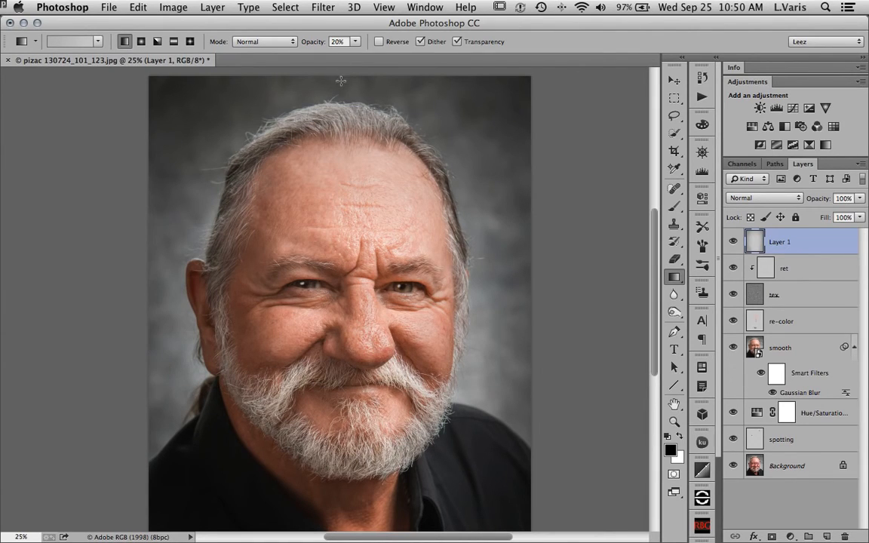
# Deepen the vignette with another round of short 20% black gradients fading inward from the top, left and right edges
pyautogui.moveTo(341, 81); pyautogui.dragTo(334, 153)
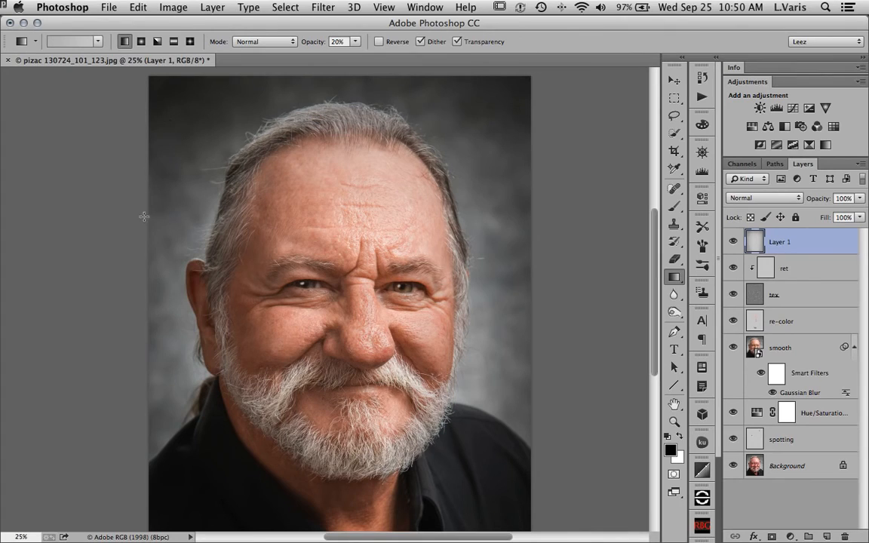
pyautogui.moveTo(153, 229); pyautogui.dragTo(218, 227)
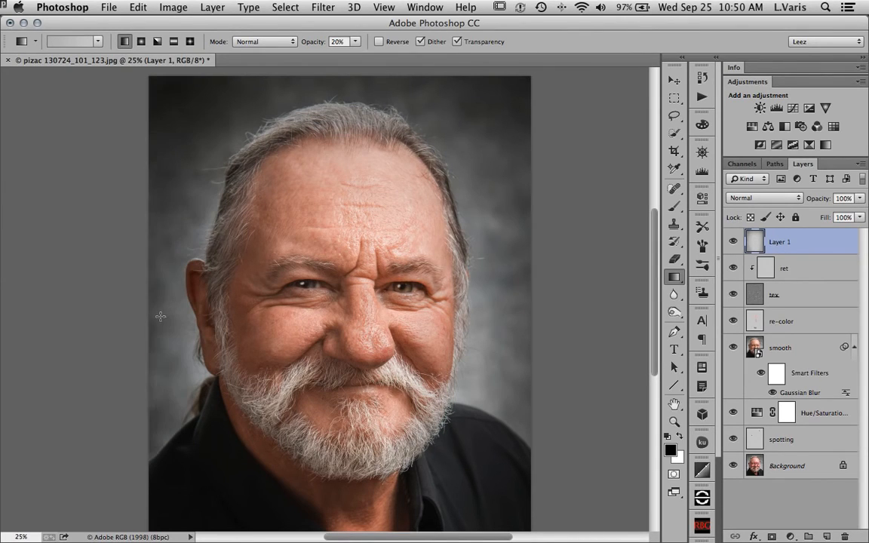
pyautogui.moveTo(160, 316); pyautogui.dragTo(255, 321)
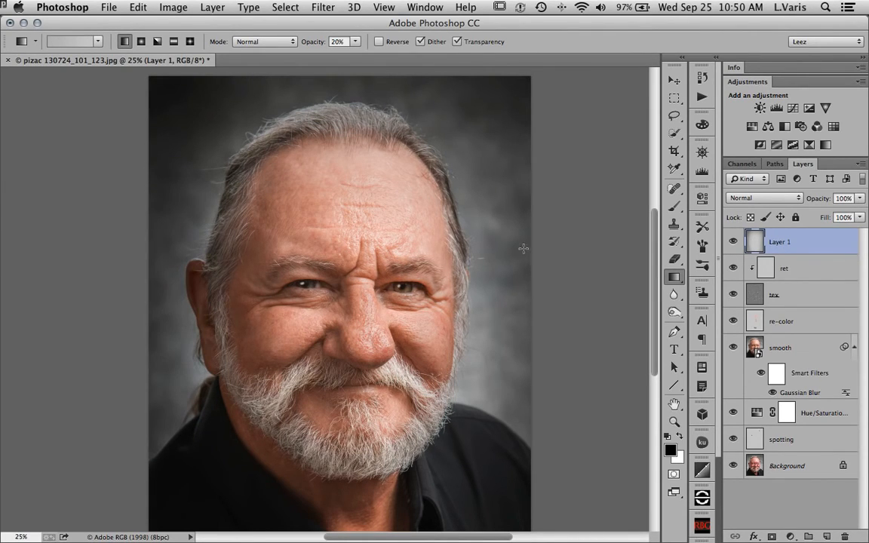
pyautogui.moveTo(528, 245); pyautogui.dragTo(462, 257)
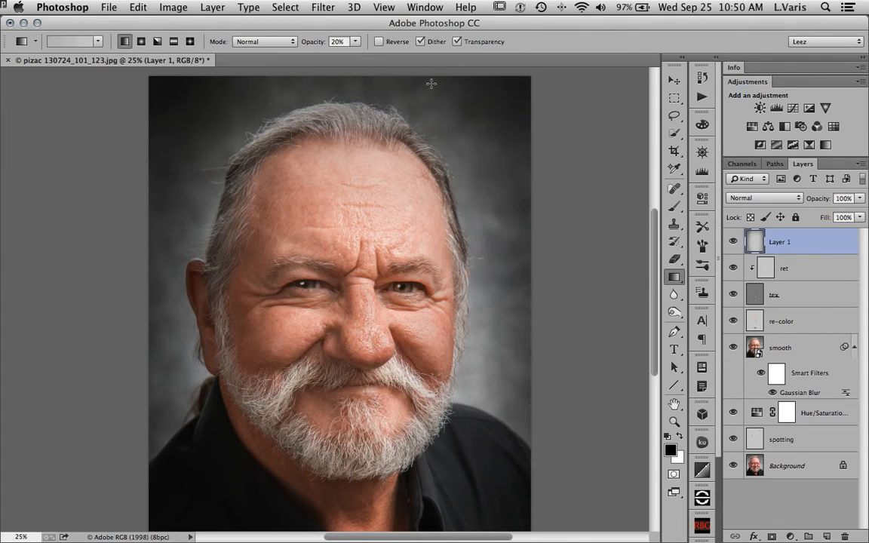
pyautogui.moveTo(392, 72); pyautogui.dragTo(345, 133)
pyautogui.moveTo(264, 81); pyautogui.dragTo(290, 135)
pyautogui.moveTo(337, 82); pyautogui.dragTo(348, 141)
pyautogui.moveTo(144, 184); pyautogui.dragTo(239, 206)
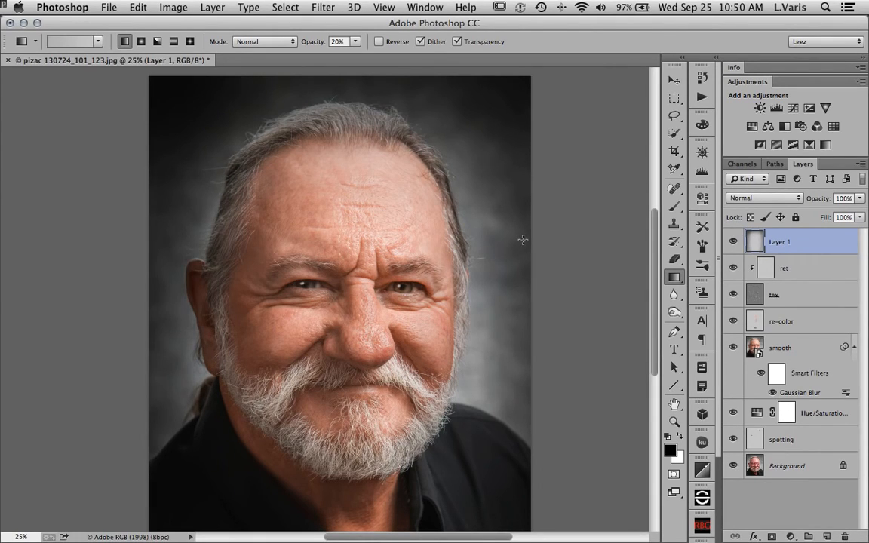
pyautogui.moveTo(518, 195); pyautogui.dragTo(435, 199)
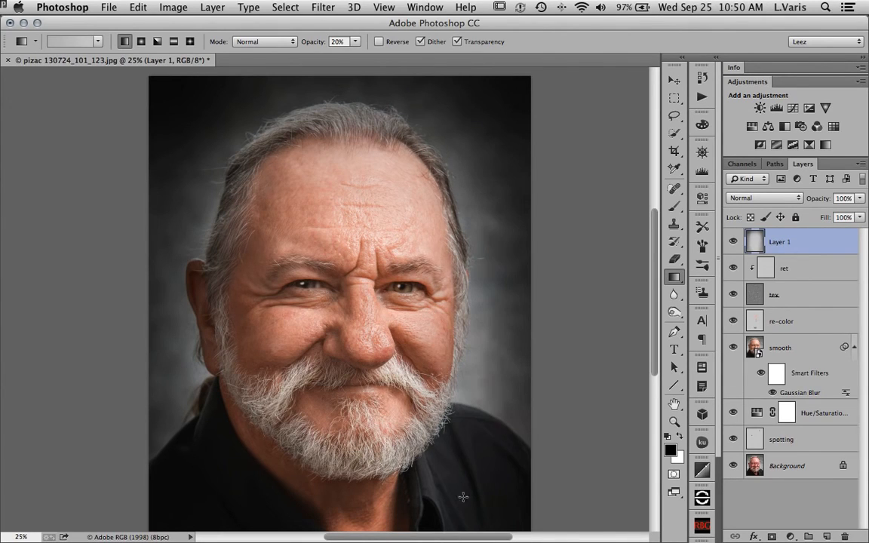
# Darken the portrait's bottom edge over the shirt and neck with black gradients at 20% opacity fading upward
pyautogui.moveTo(433, 499); pyautogui.dragTo(442, 427)
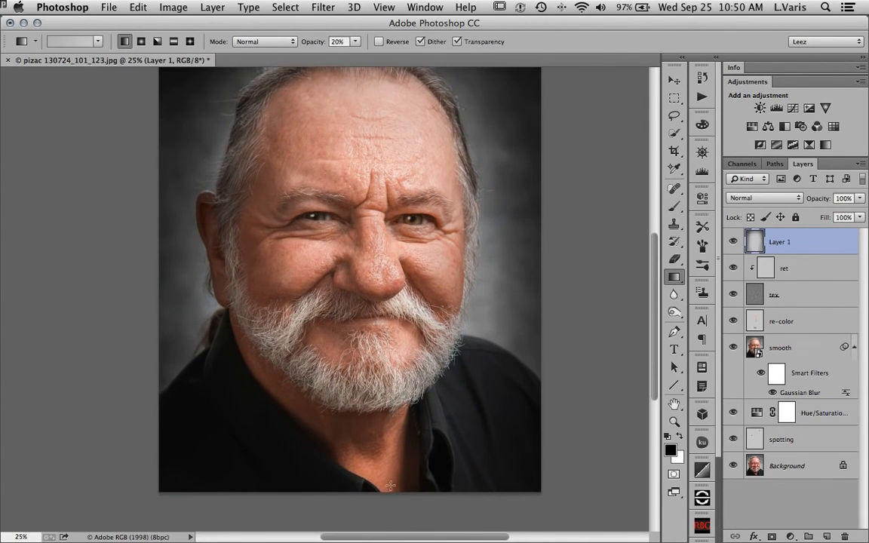
pyautogui.moveTo(393, 441); pyautogui.dragTo(392, 442)
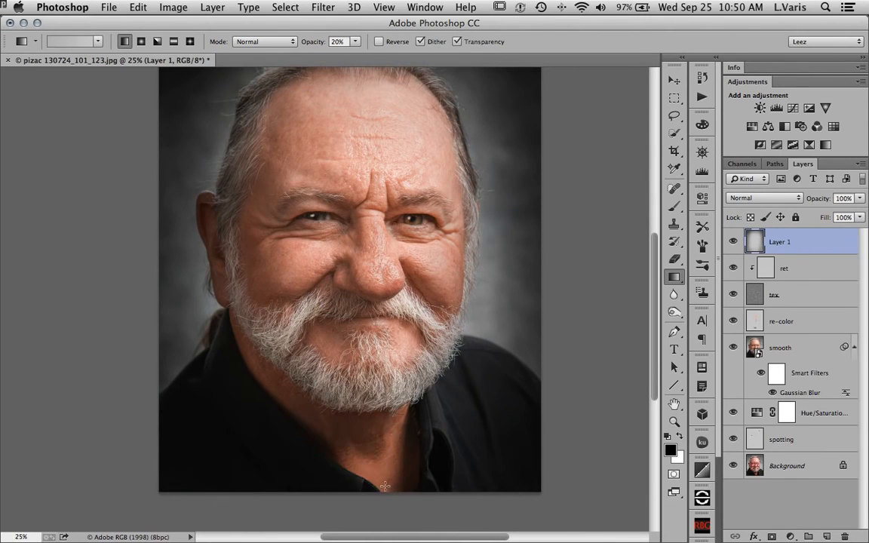
pyautogui.moveTo(385, 487); pyautogui.dragTo(391, 433)
pyautogui.moveTo(346, 491); pyautogui.dragTo(363, 386)
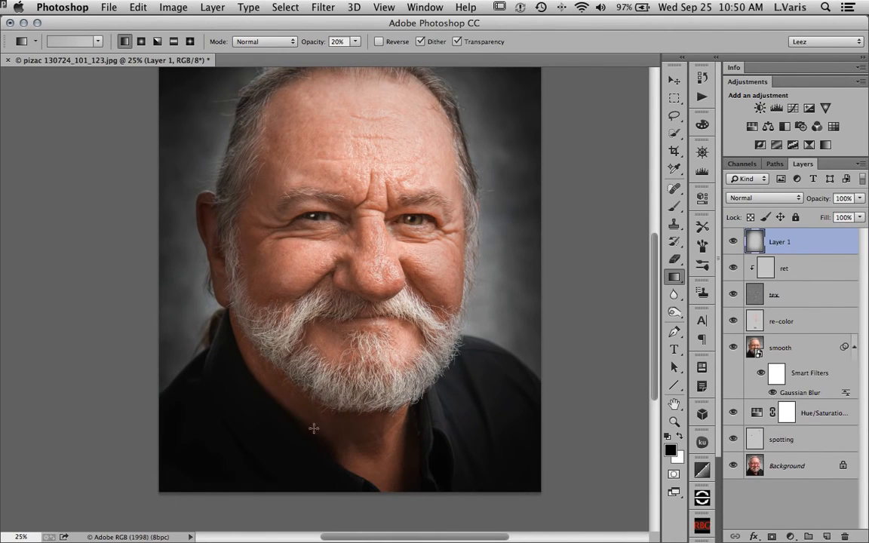
# Lower the opacity of the gradient layer, Layer 1, to 73%
pyautogui.moveTo(402, 311); pyautogui.dragTo(403, 357)
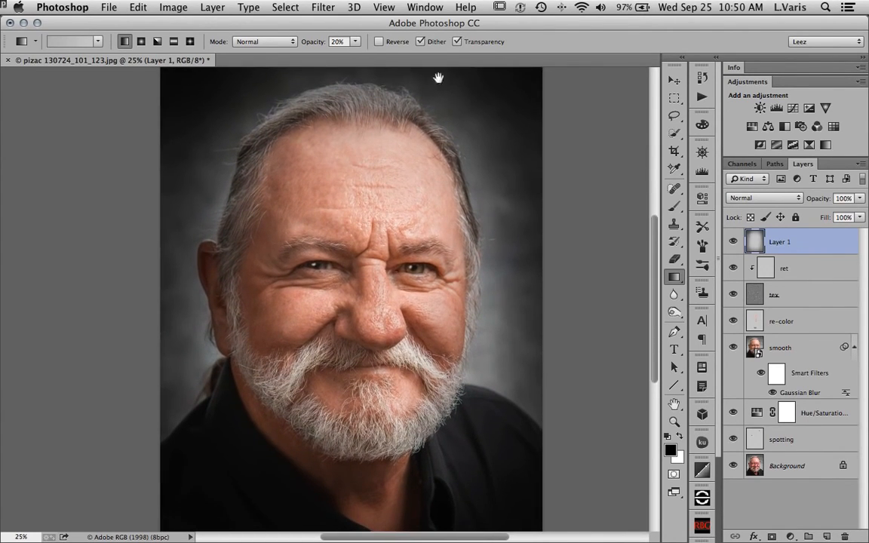
pyautogui.click(857, 199)
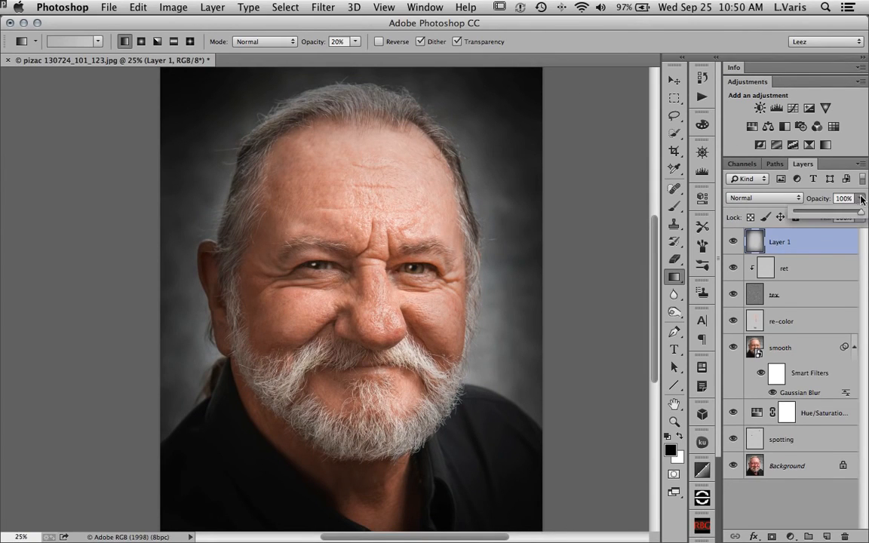
pyautogui.moveTo(860, 215); pyautogui.dragTo(844, 217)
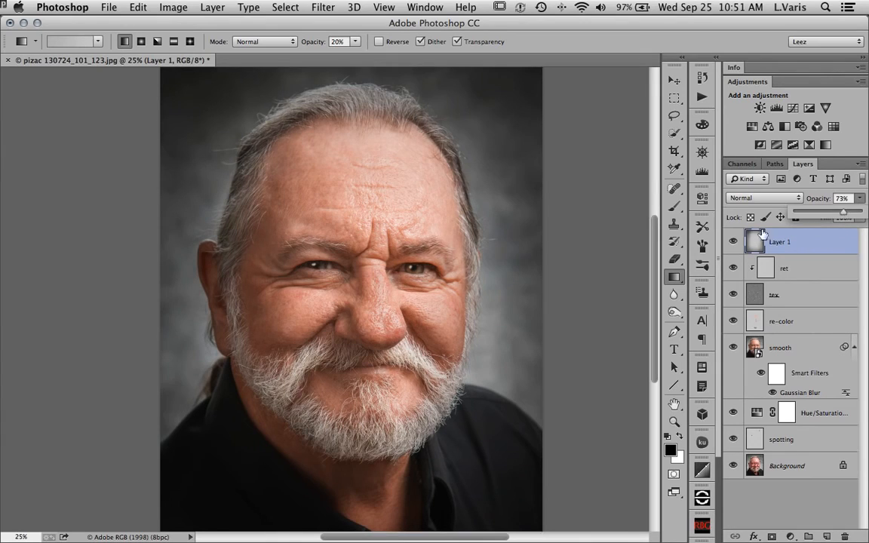
# Compare the portrait with Layer 1's edge darkening repeatedly hidden and shown
pyautogui.click(733, 242)
pyautogui.click(734, 241)
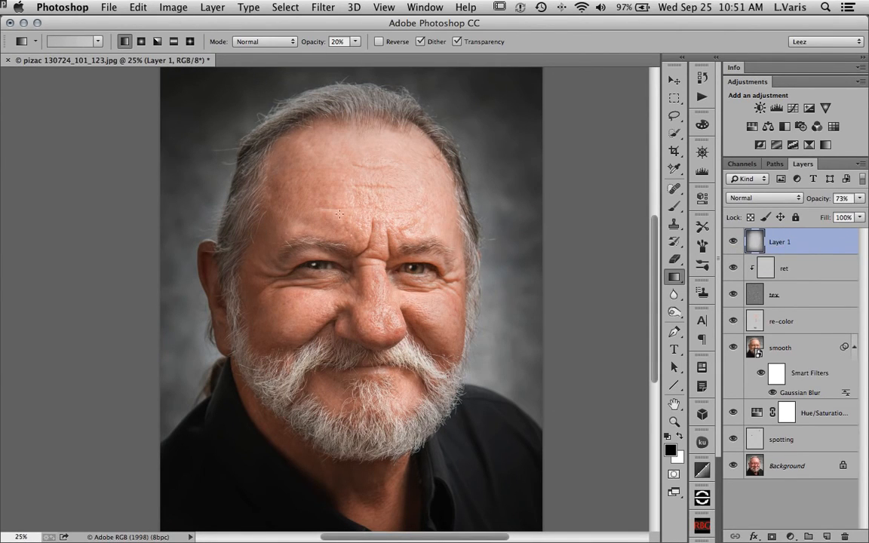
pyautogui.click(733, 242)
pyautogui.click(734, 242)
pyautogui.click(733, 242)
pyautogui.click(733, 242)
pyautogui.click(734, 243)
pyautogui.click(734, 243)
# Add a layer mask to Layer 1 and paint black over the face with a size 472 brush at 100% opacity
pyautogui.click(771, 537)
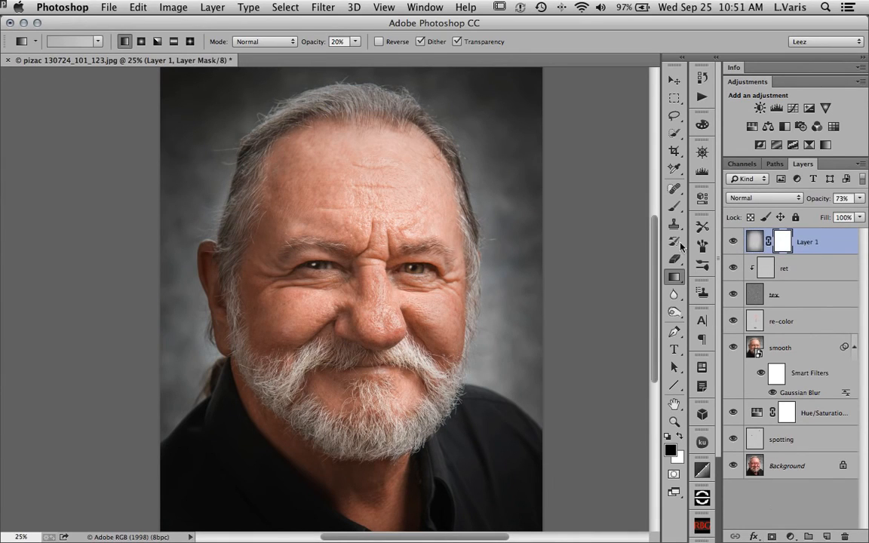
pyautogui.click(674, 206)
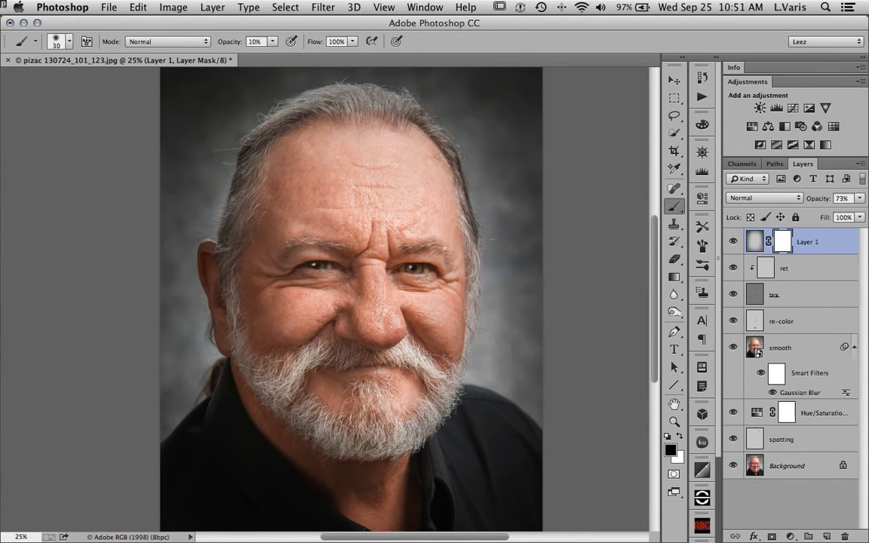
pyautogui.moveTo(360, 255); pyautogui.dragTo(394, 255)
pyautogui.press('0')
pyautogui.moveTo(360, 371); pyautogui.dragTo(330, 224)
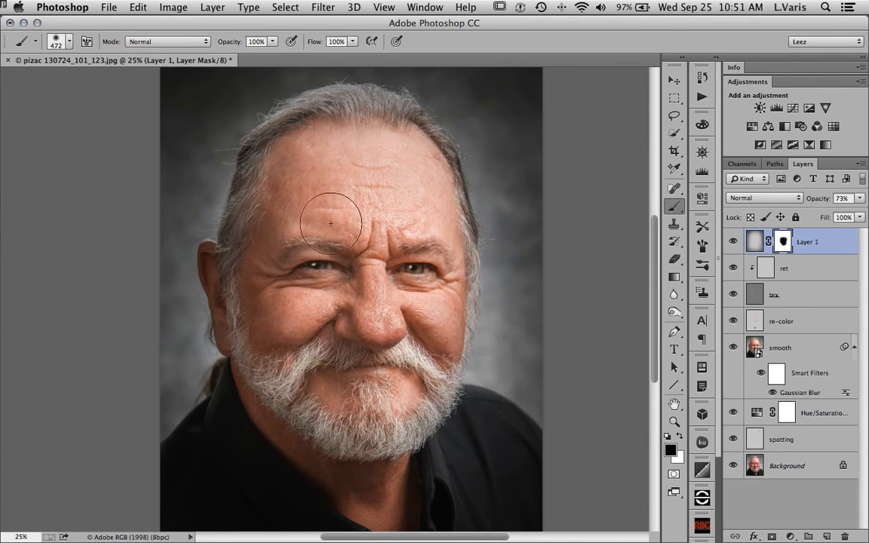
# Compare the portrait with Layer 1 hidden and shown, and with the Background layer alone against all layers
pyautogui.click(734, 242)
pyautogui.click(734, 243)
pyautogui.keyDown('alt'); pyautogui.click(734, 466); pyautogui.keyUp('alt')
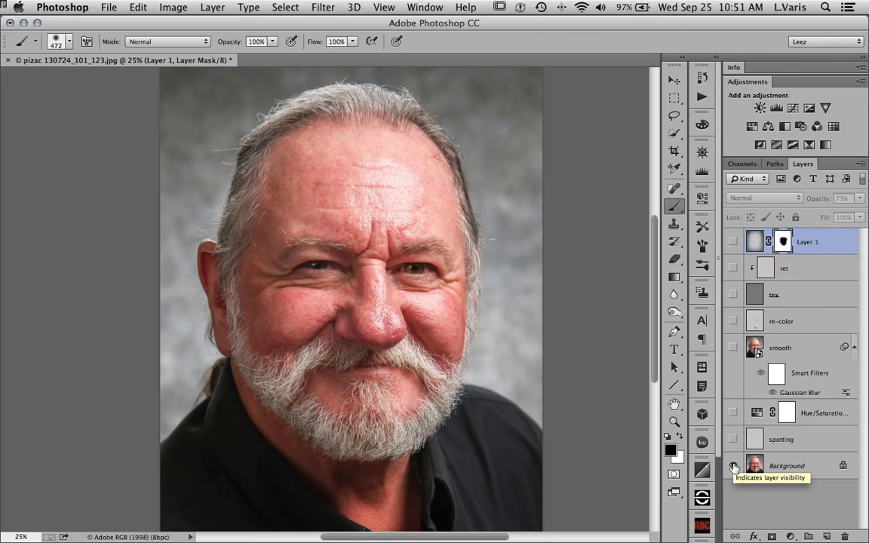
pyautogui.keyDown('alt'); pyautogui.click(734, 467); pyautogui.keyUp('alt')
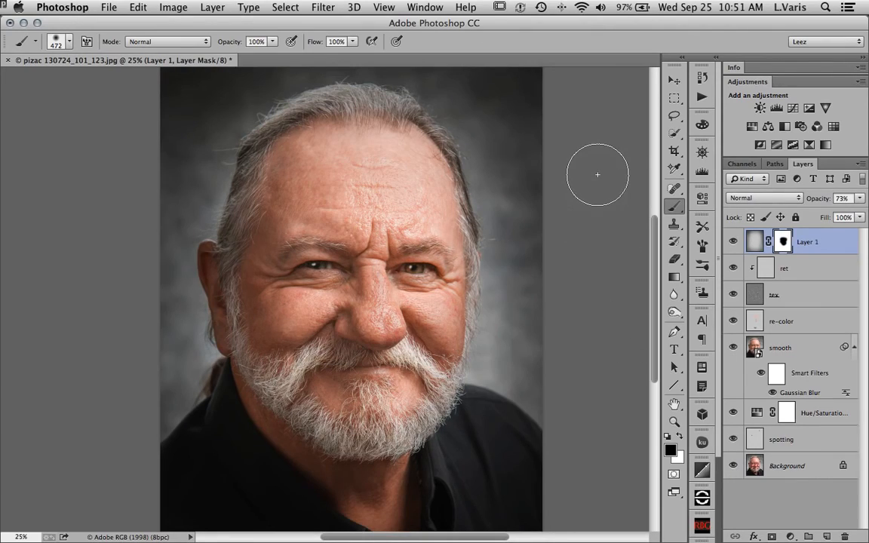